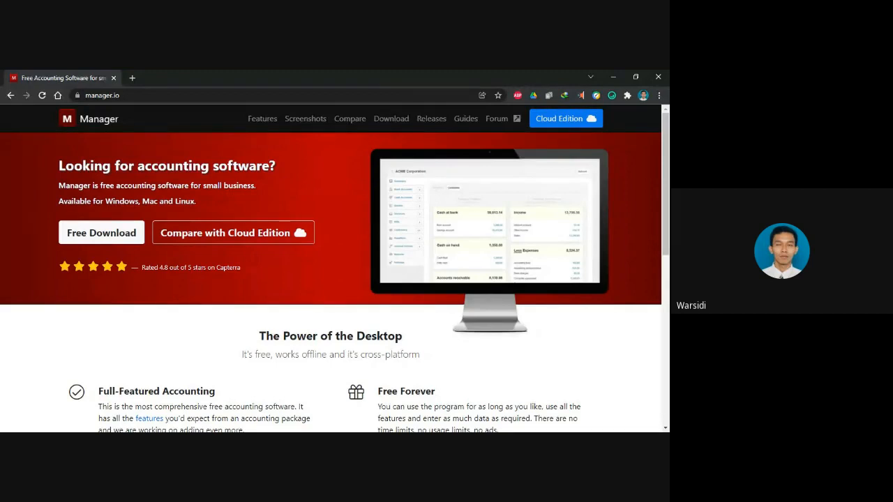
Step: Open the Manager website's download page and download the free Windows version
scroll(335, 269, down, 3)
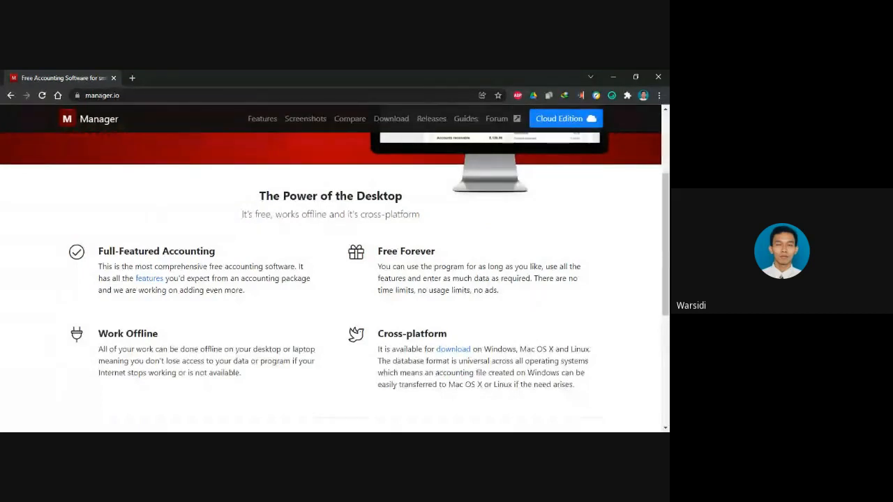
scroll(335, 268, up, 1)
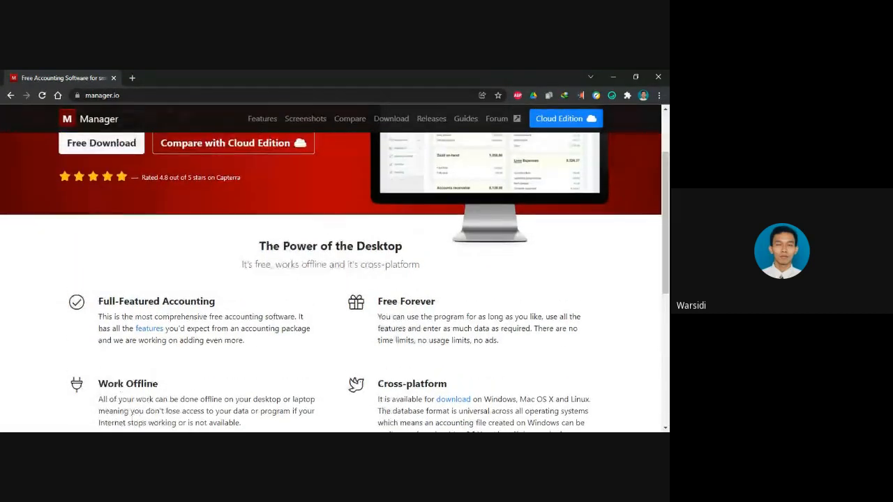
scroll(335, 283, up, 1)
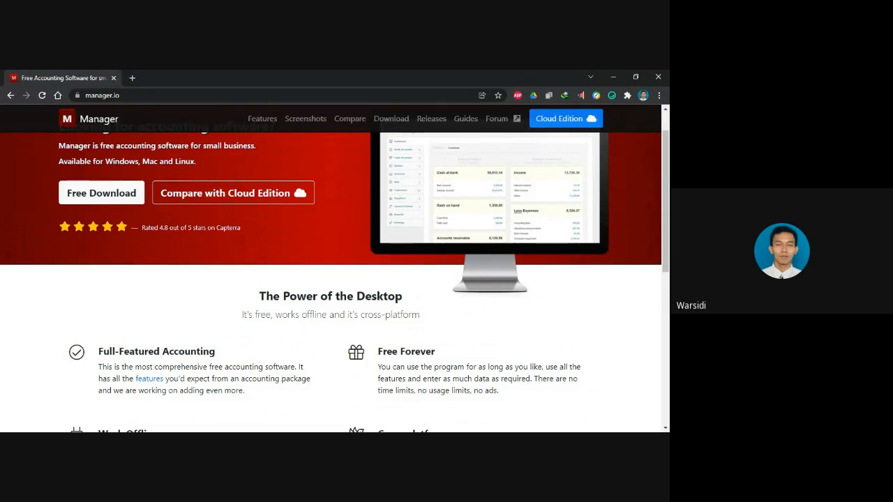
click(86, 199)
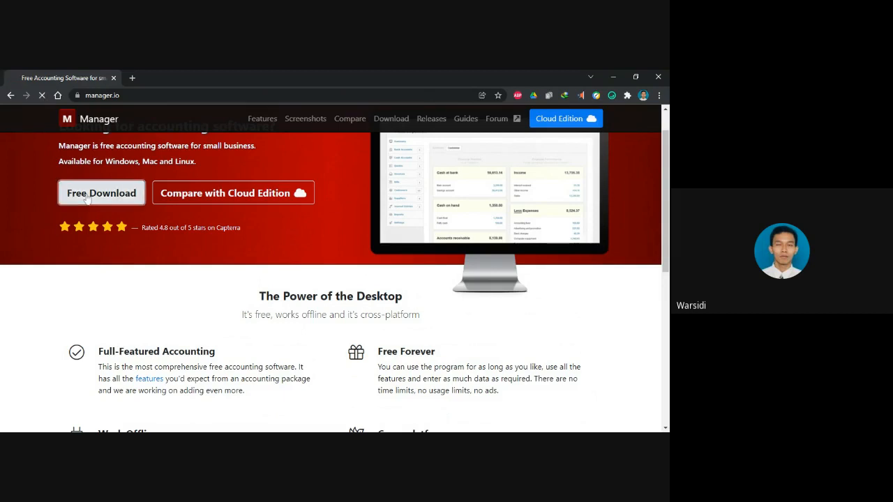
scroll(87, 198, down, 1)
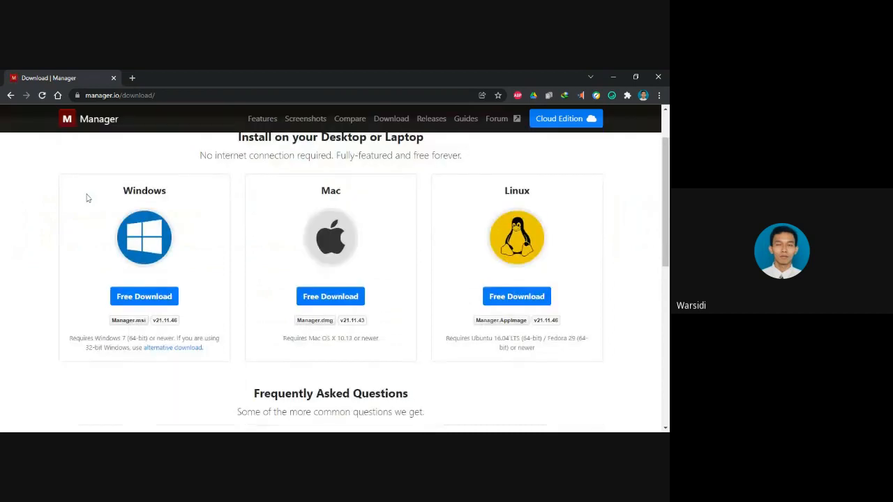
scroll(86, 199, down, 1)
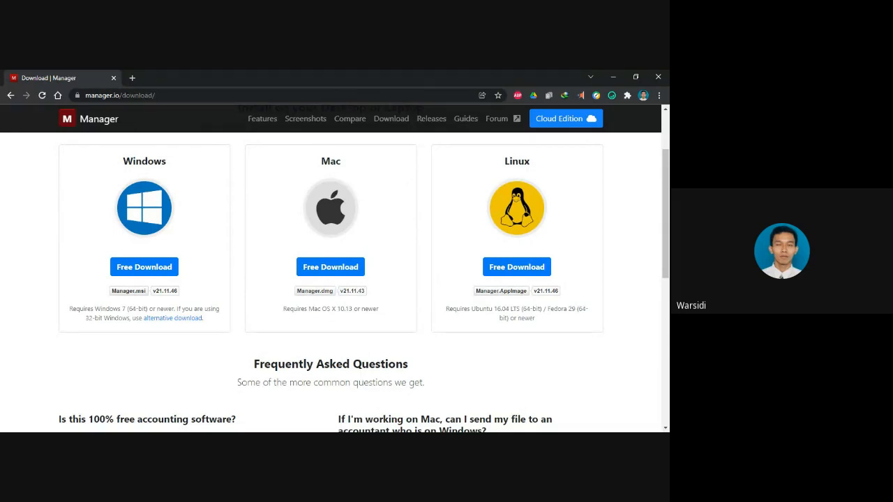
click(152, 277)
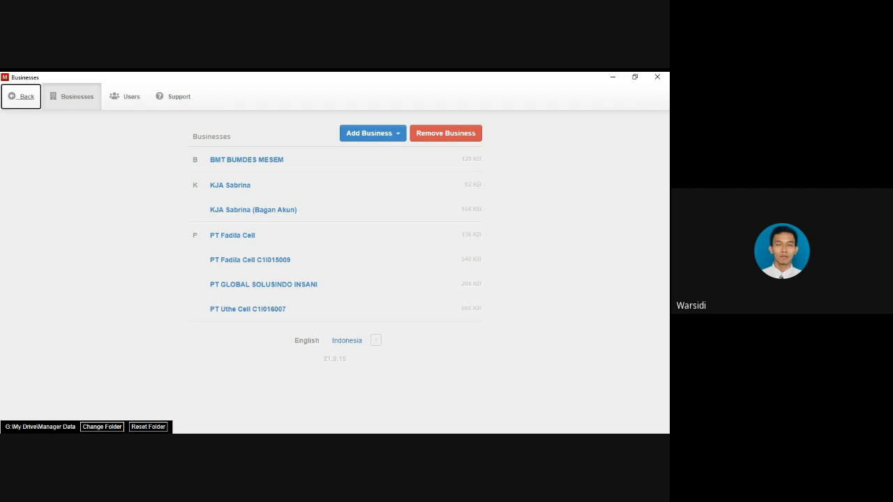
Step: Switch to the browser and select the web address of the "#3 Software akuntansi gratis" article
key(alt+Tab)
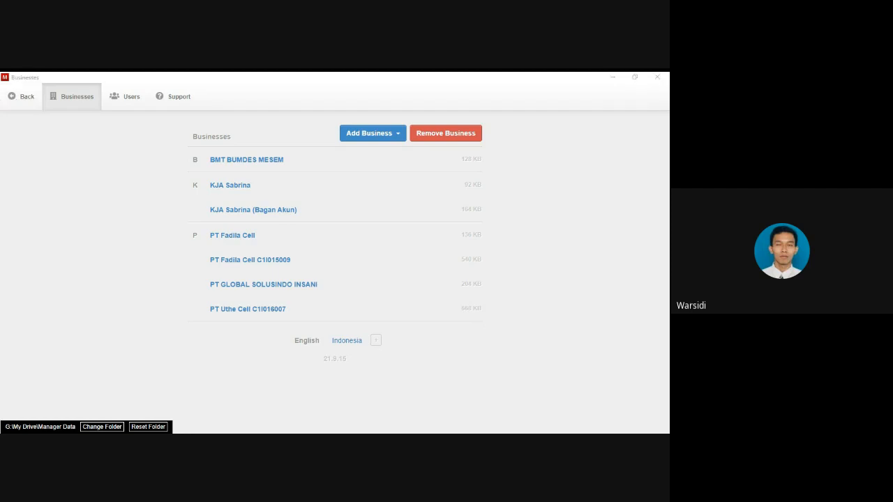
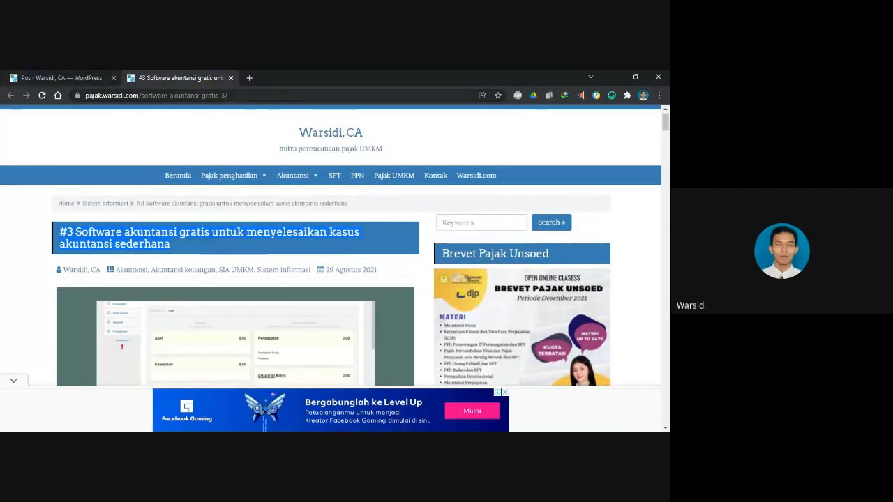
click(180, 95)
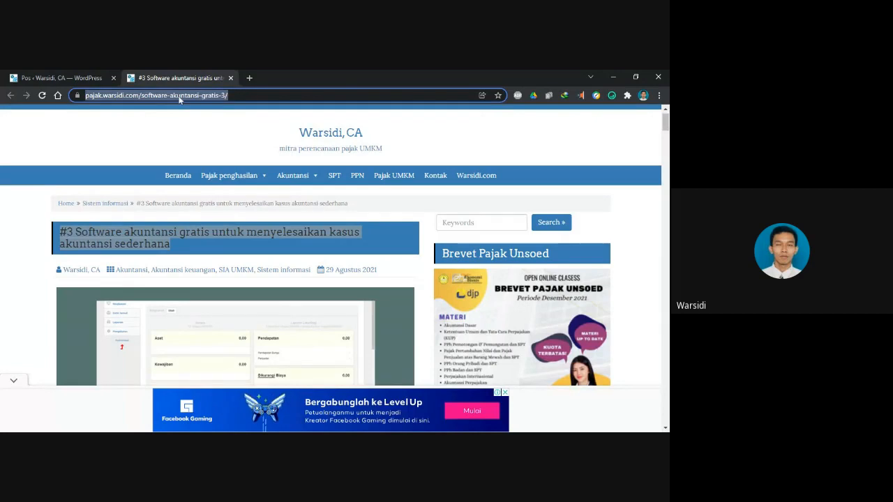
key(alt+Tab)
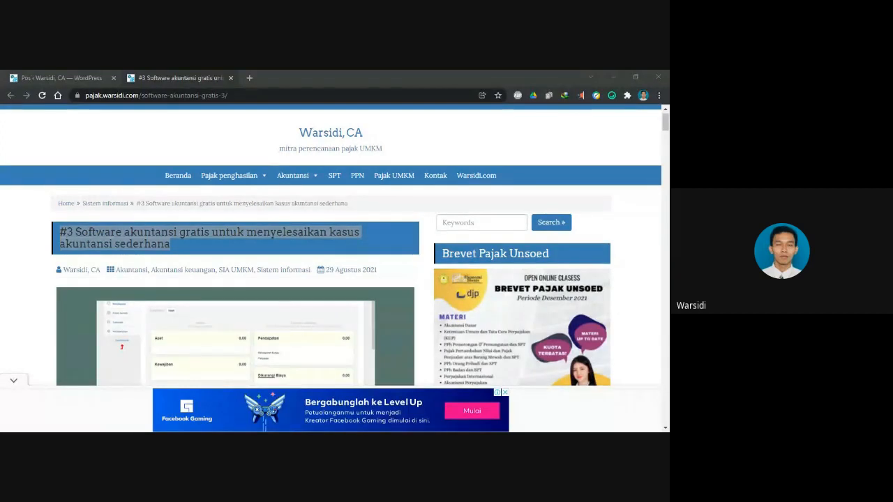
click(209, 95)
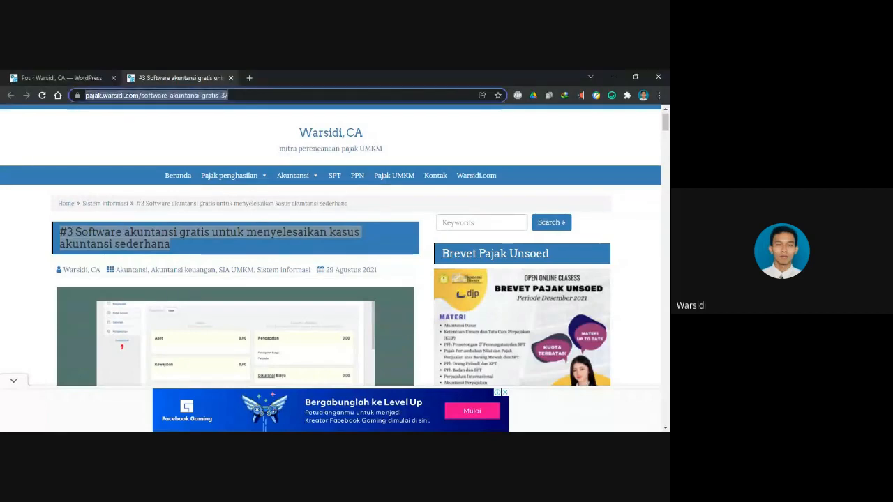
Step: Read the article's explanation of the chart of accounts, its list of setup stages, and the start of the "Menetapkan detil perusahaan" section
scroll(331, 265, down, 2)
scroll(591, 233, down, 5)
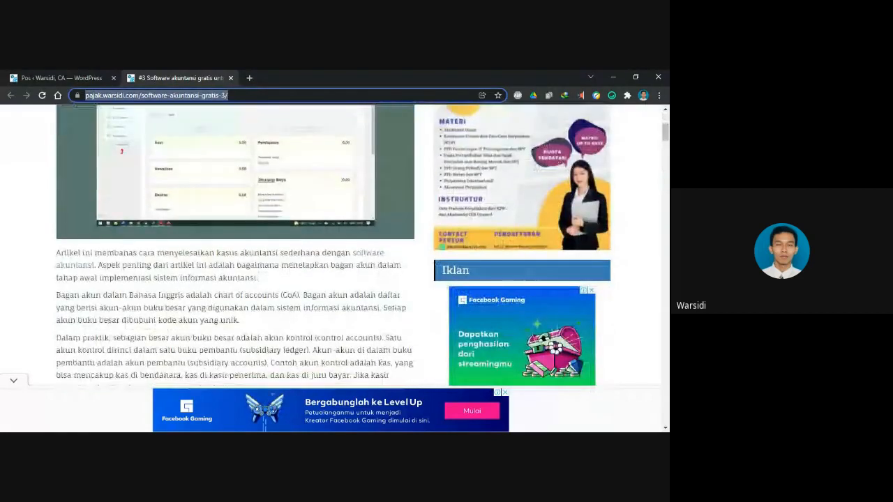
scroll(588, 231, down, 3)
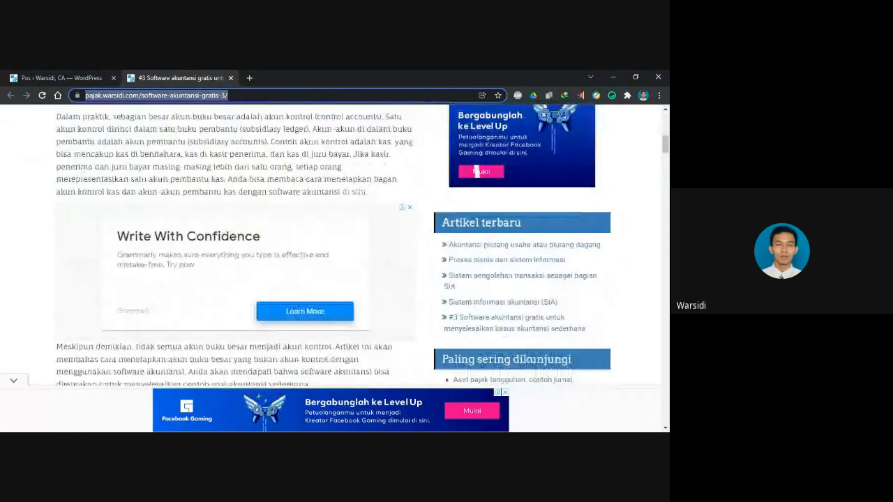
scroll(363, 265, down, 2)
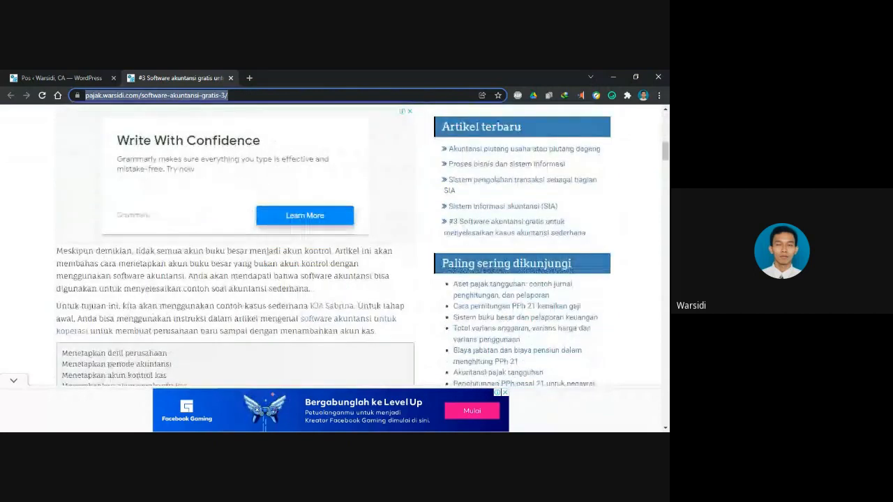
scroll(362, 243, up, 1)
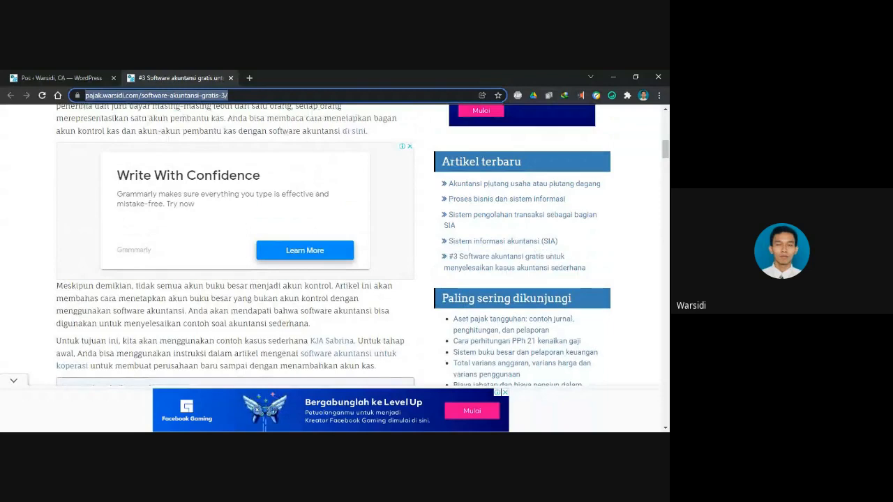
scroll(236, 245, down, 5)
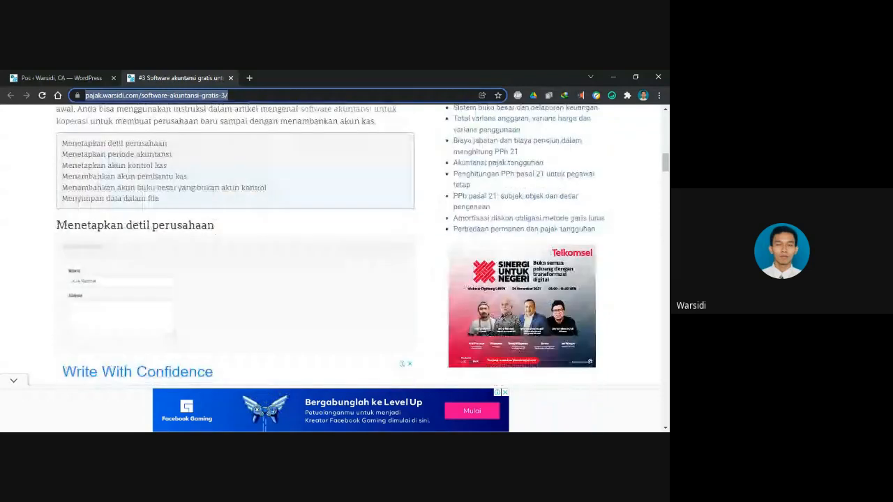
scroll(64, 224, down, 1)
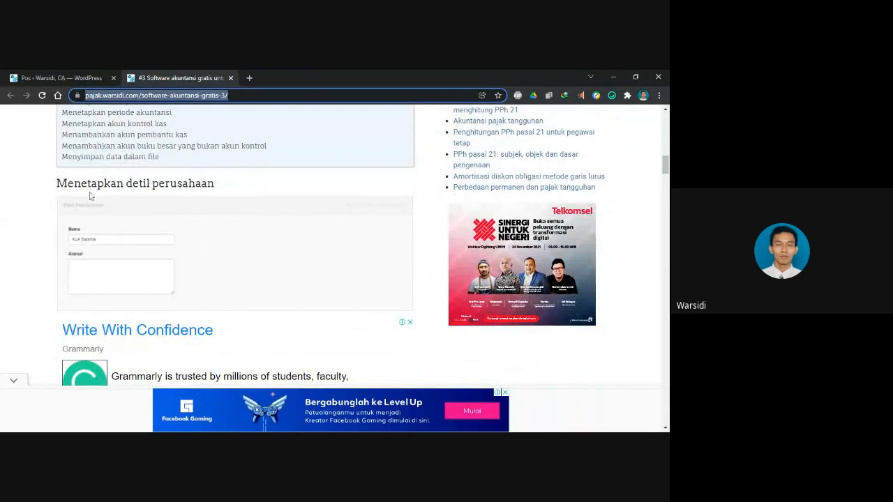
scroll(101, 196, up, 3)
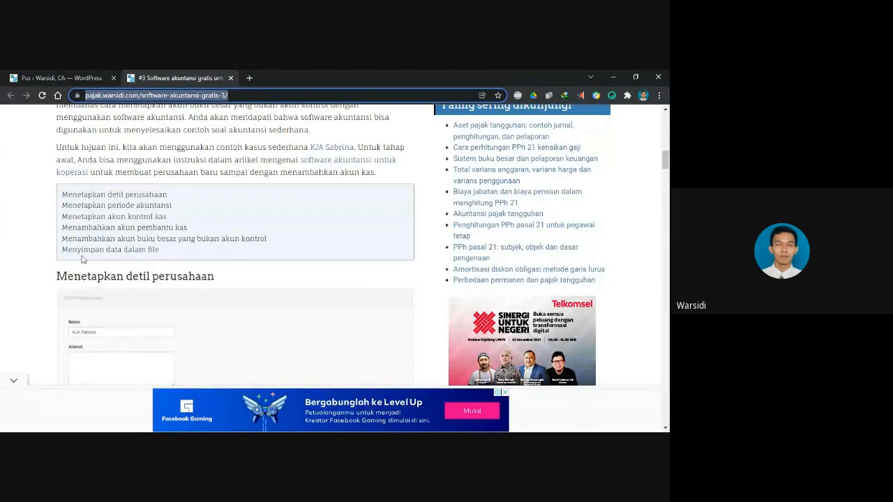
key(alt+Tab)
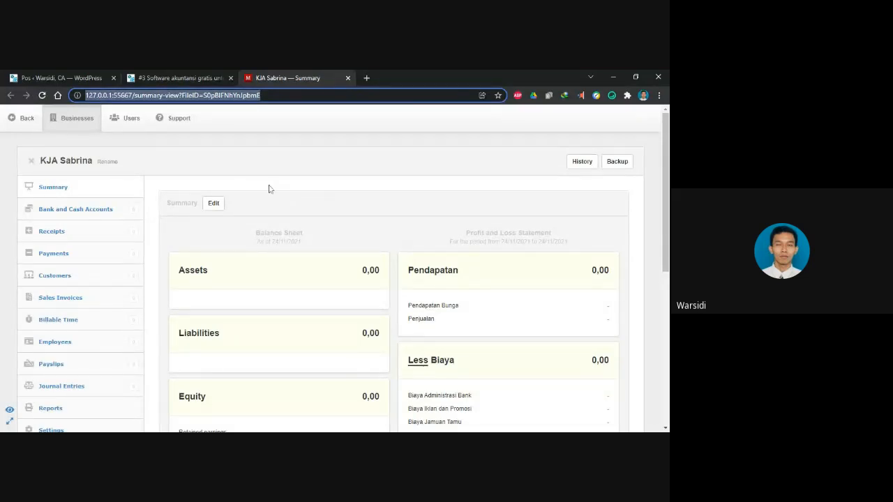
Step: In a new tab, search for "contoh jurnal perusahaan jasa" plus the site author's name and open "Contoh jurnal dan laporan keuangan perusahaan jasa"
key(ctrl+t)
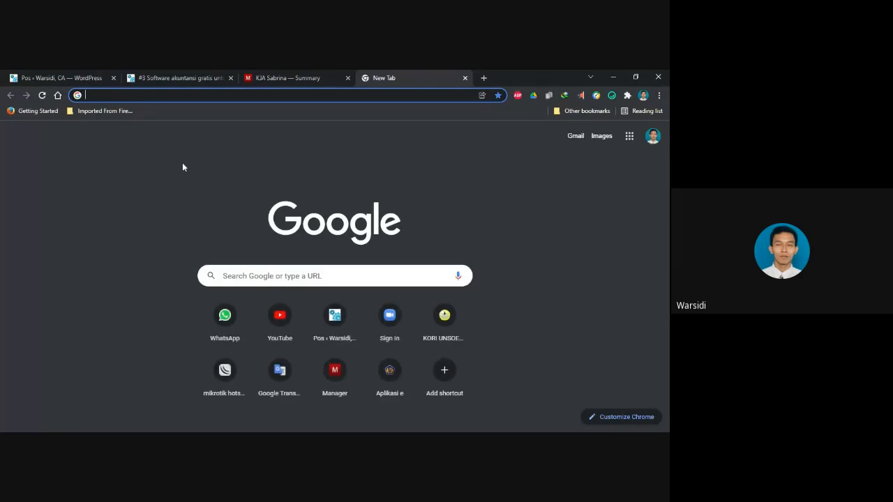
text(contoh jurnal )
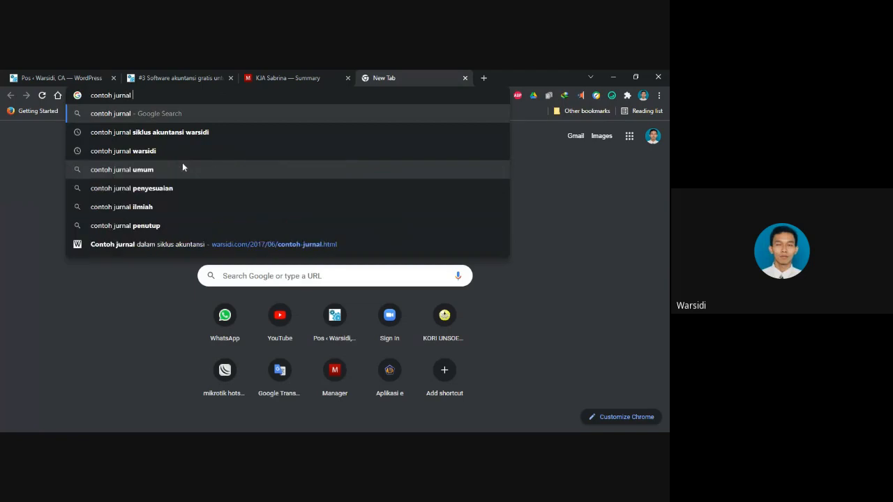
text(perusahaan )
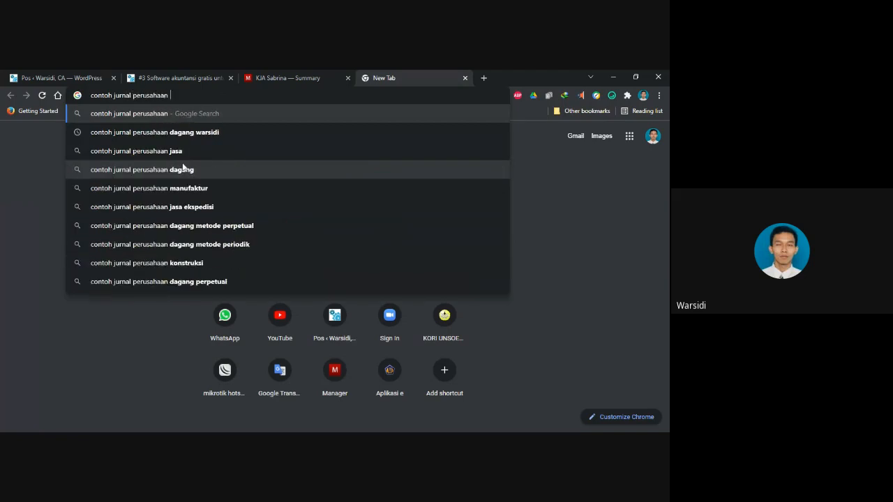
text(jasa warsidi)
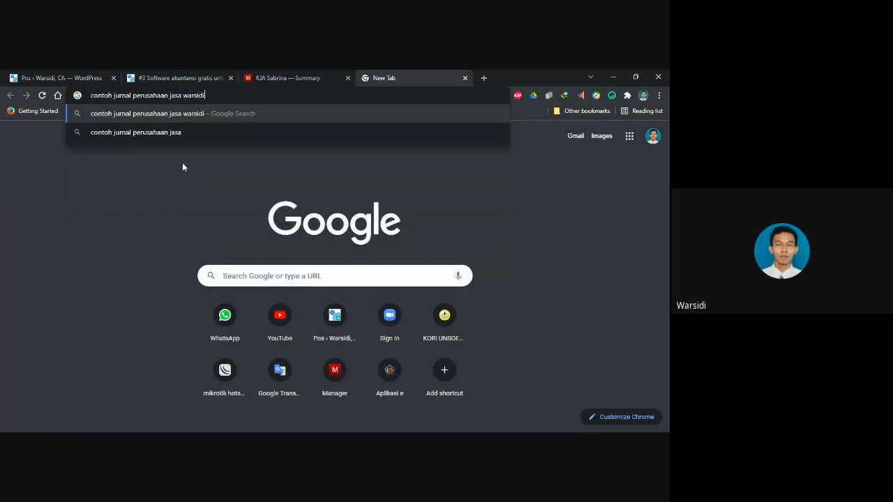
key(Return)
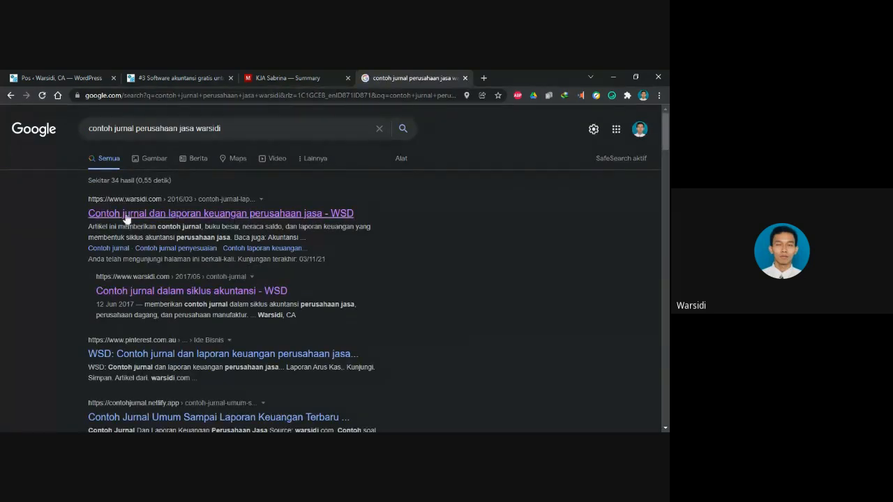
click(304, 220)
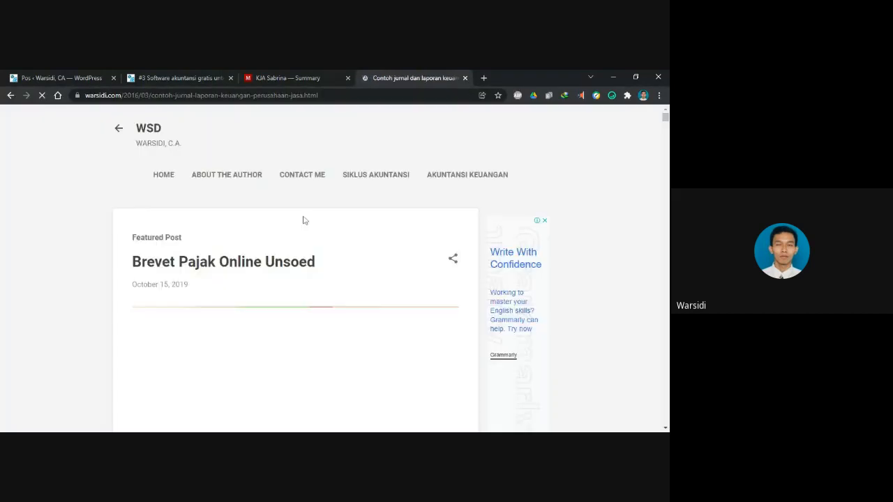
Step: Select the web address of the service-company journal and financial statements article
click(192, 98)
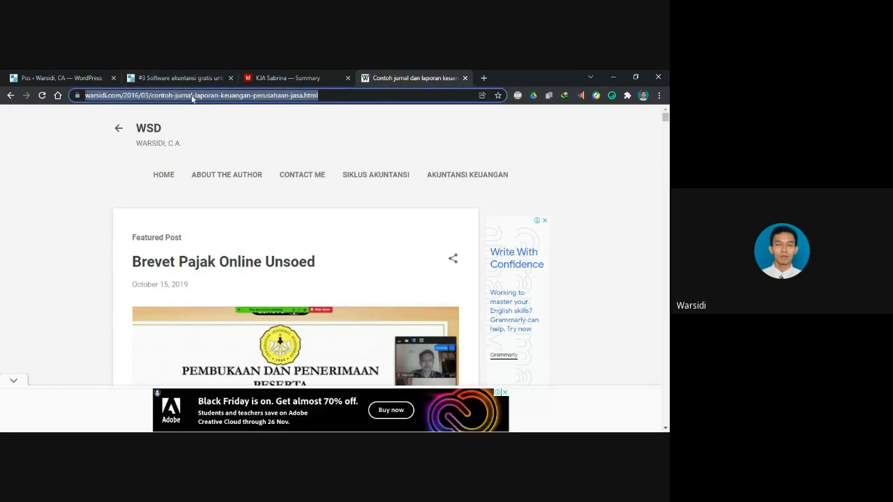
key(alt+Tab)
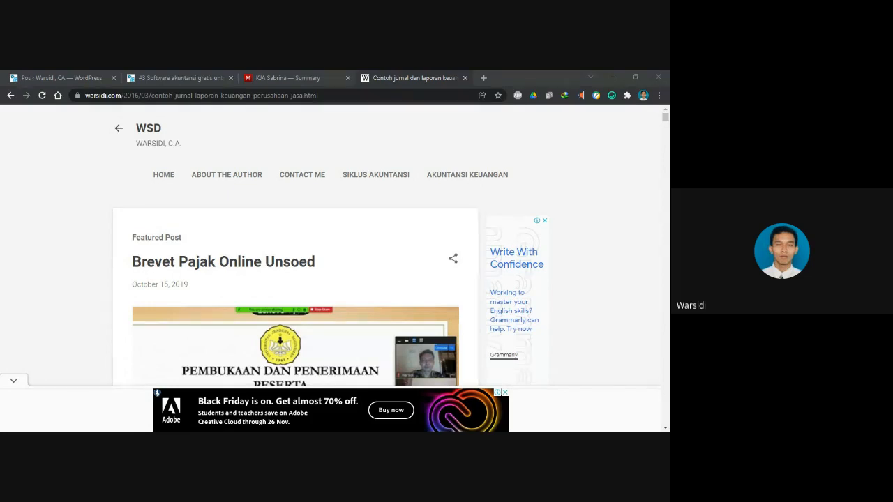
click(201, 96)
Step: Examine the KJA Sabrina chart of accounts table and the example journal entries for financing, investing and operating activities
scroll(296, 246, down, 20)
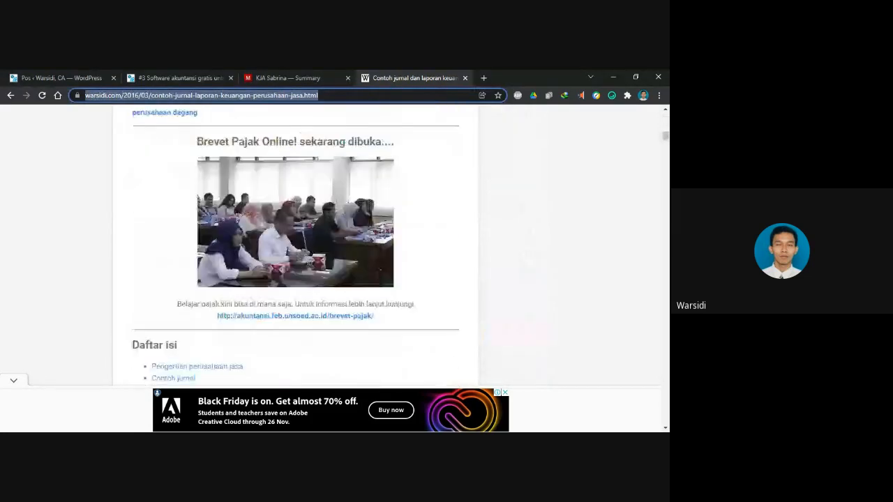
scroll(296, 246, down, 6)
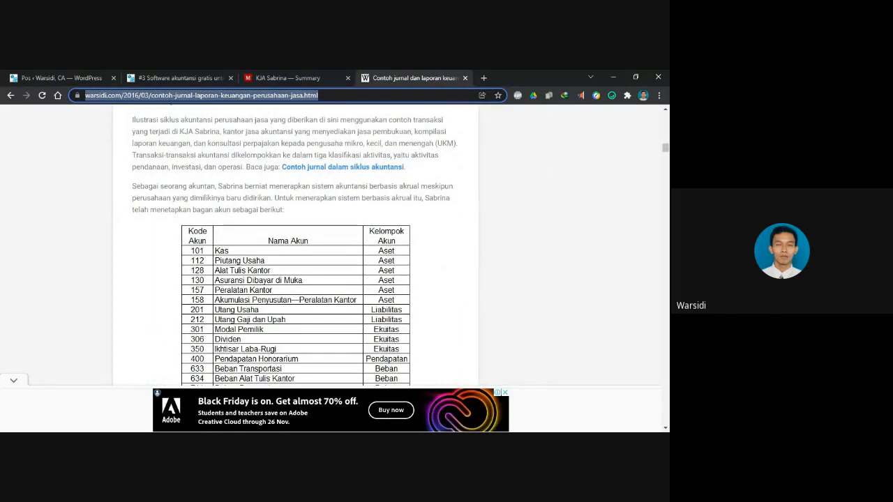
scroll(296, 245, down, 3)
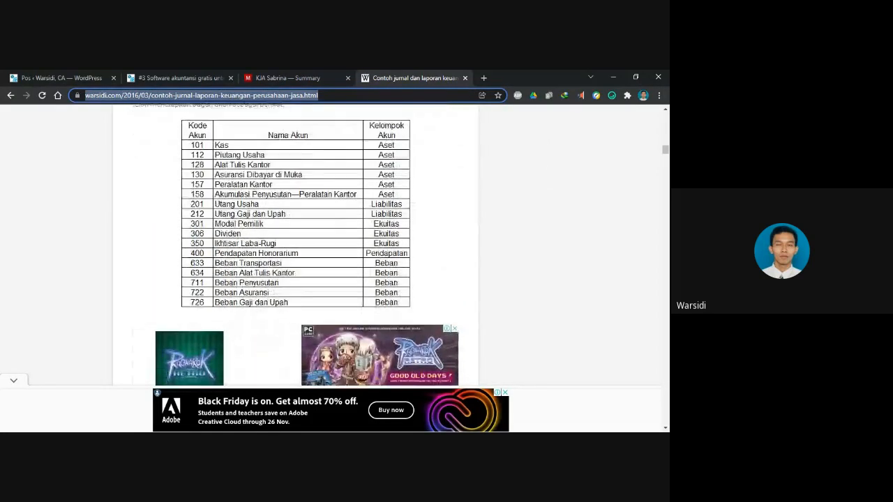
scroll(295, 246, down, 5)
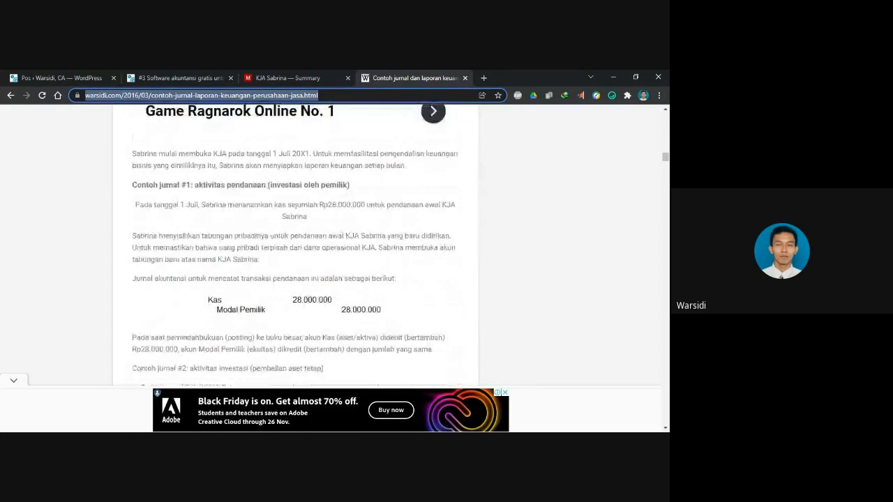
scroll(296, 245, down, 2)
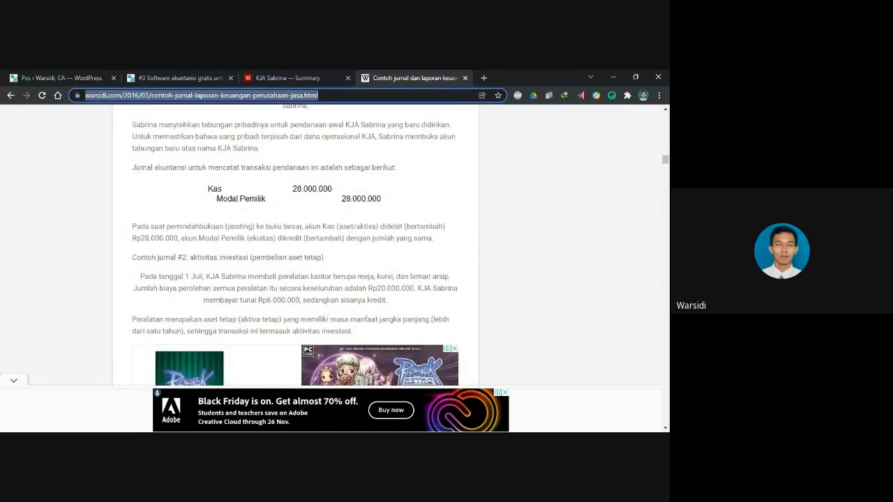
scroll(296, 245, up, 1)
scroll(296, 246, down, 3)
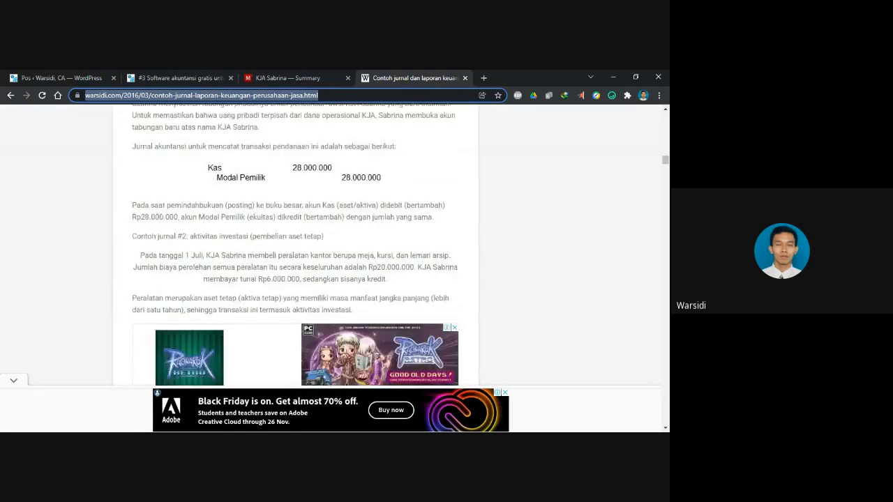
scroll(295, 245, down, 3)
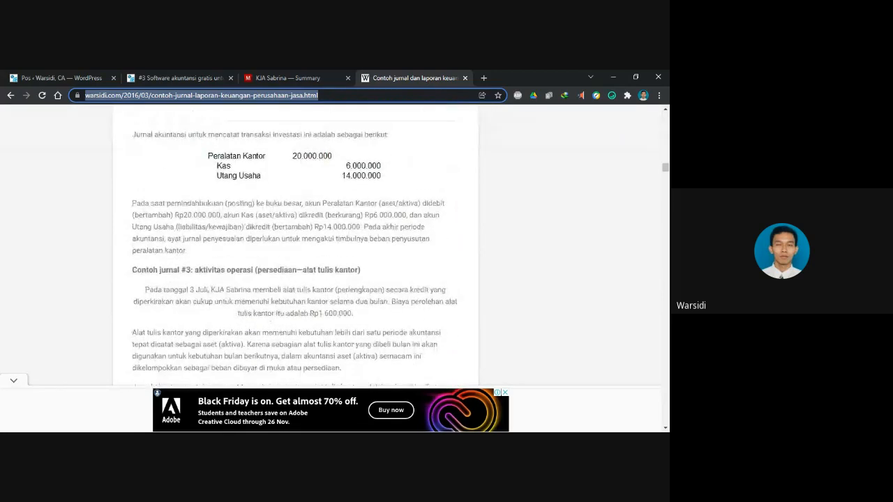
Step: Read the article's journal examples #3 to #5, covering office supplies, prepaid insurance and revenue recognition
scroll(296, 246, up, 1)
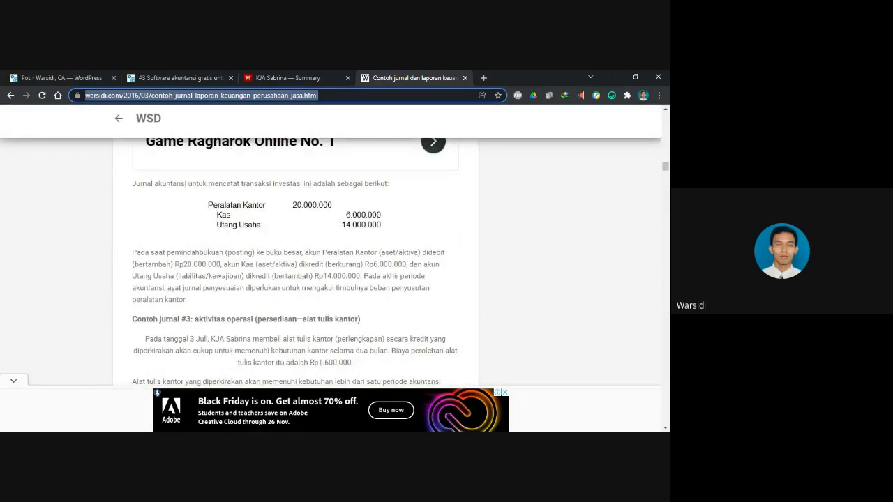
scroll(295, 245, down, 1)
scroll(296, 245, down, 4)
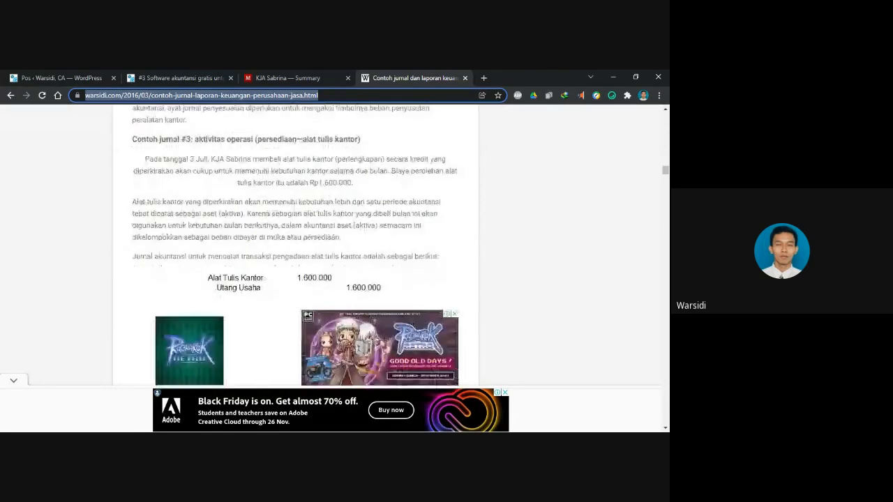
scroll(296, 245, down, 3)
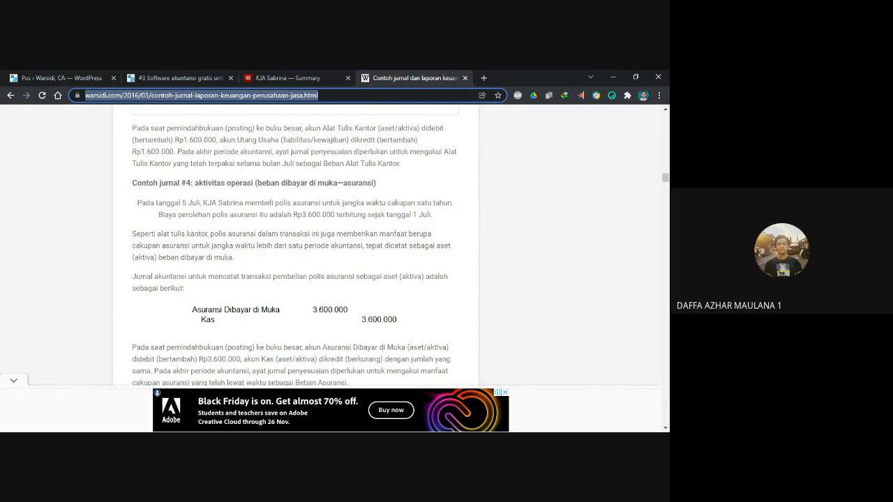
scroll(295, 246, down, 1)
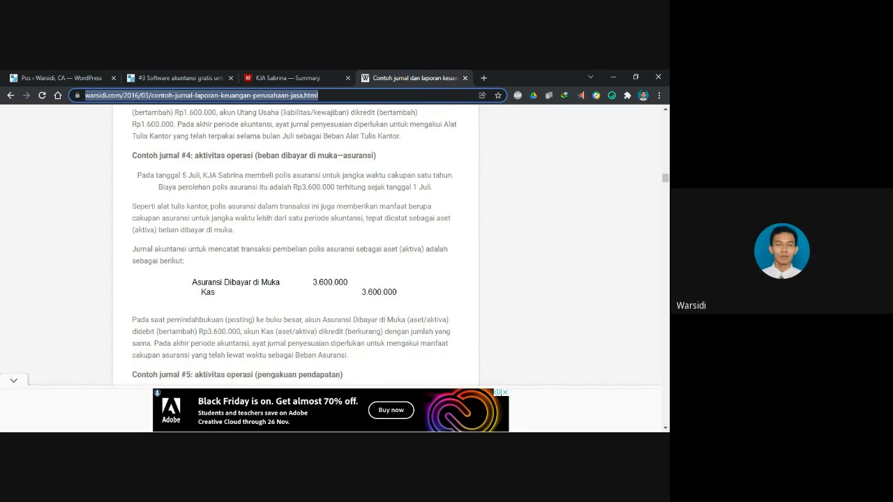
scroll(295, 246, down, 3)
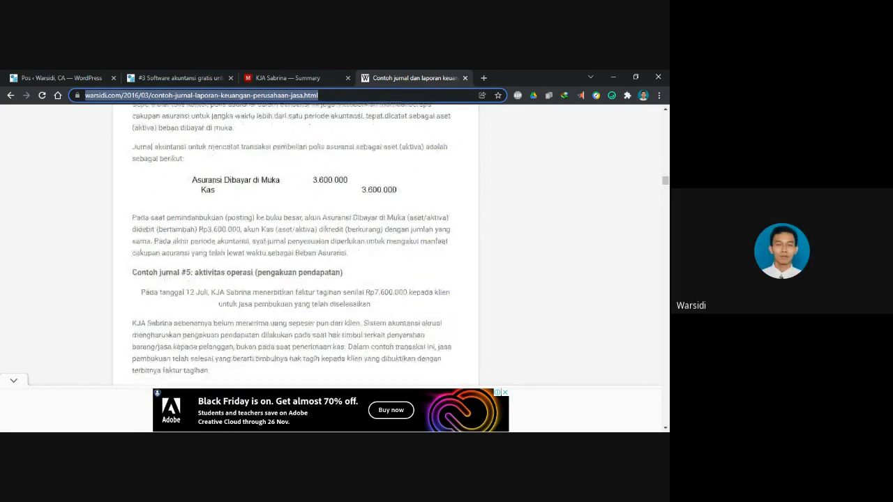
Step: Revisit the setup stages in the free accounting software article, then open the list of businesses from the KJA Sabrina summary in Manager
key(alt+Tab)
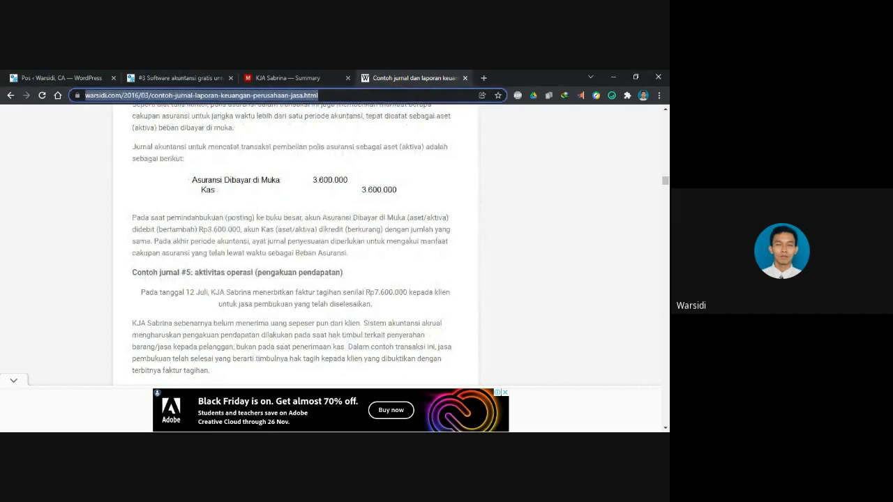
key(ctrl+Tab)
key(ctrl+Tab)
scroll(333, 262, down, 1)
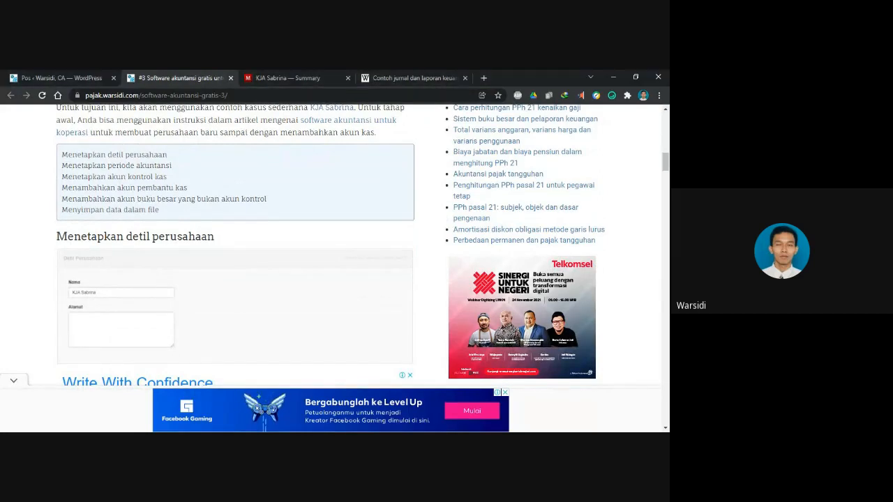
key(ctrl+Tab)
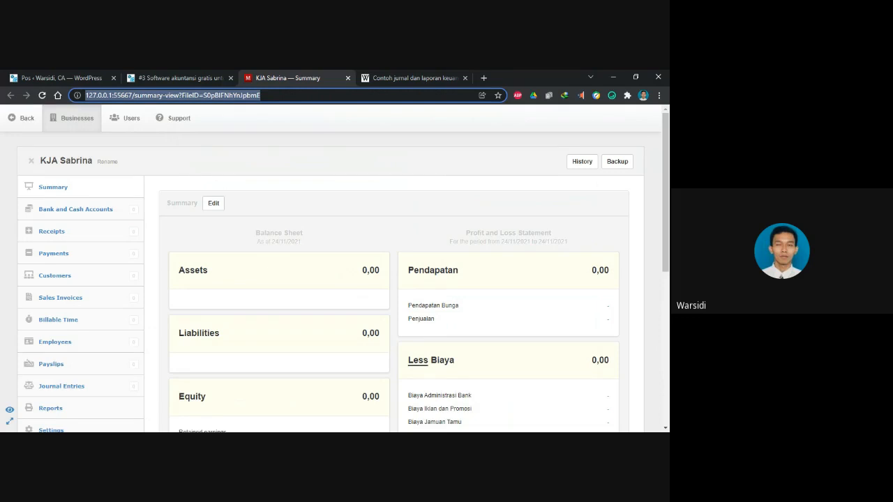
key(alt+Tab)
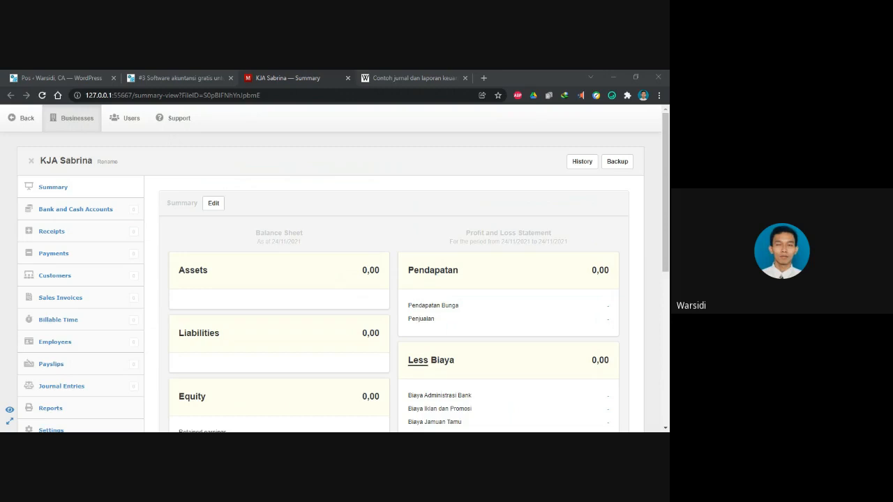
key(alt+Tab)
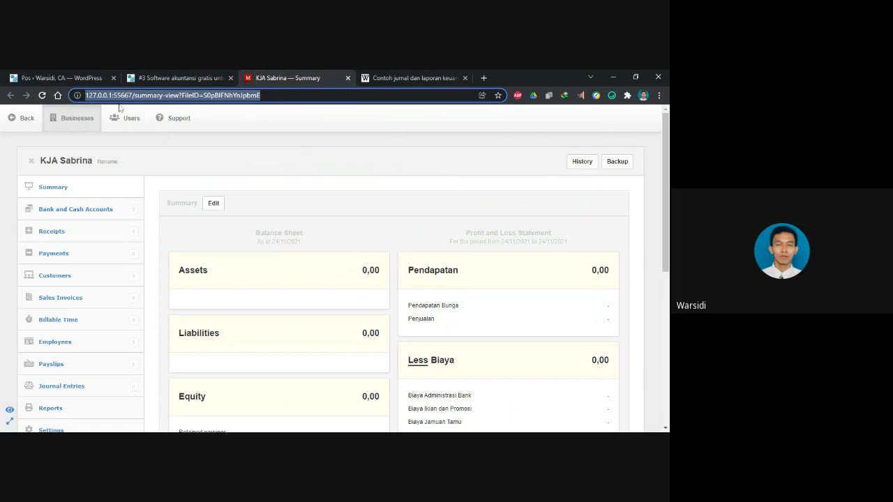
click(64, 128)
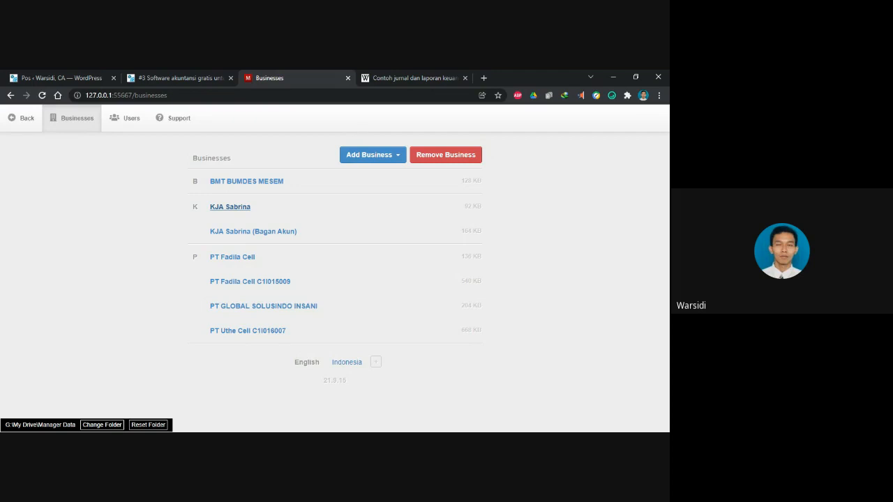
Step: Close the browser tab showing Manager's businesses list and switch to the Manager window with the KJA Sabrina summary
key(alt+Tab)
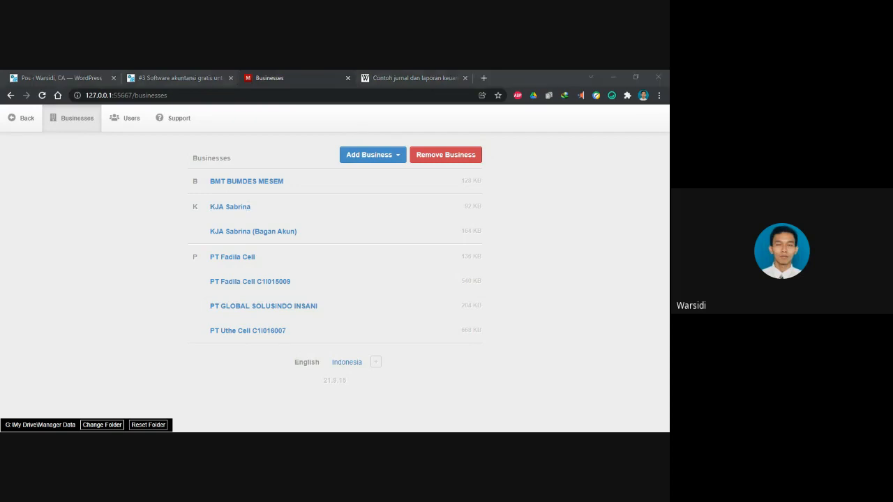
key(alt+Tab)
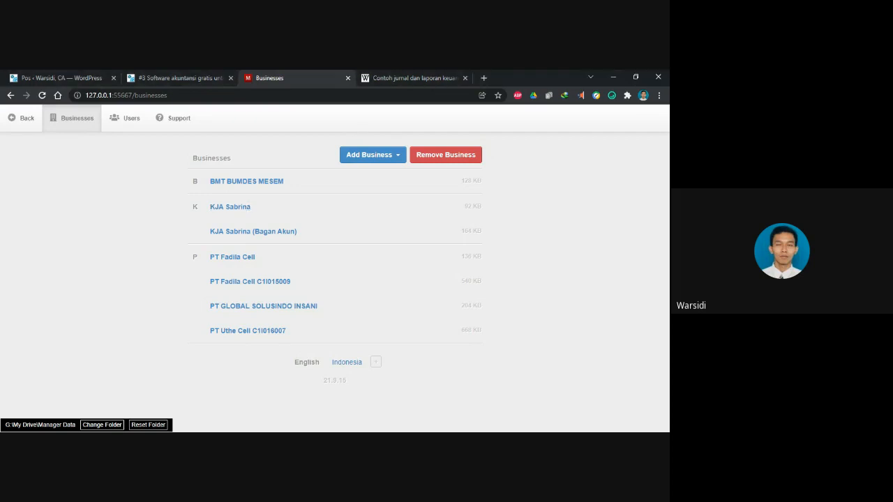
key(alt+Tab)
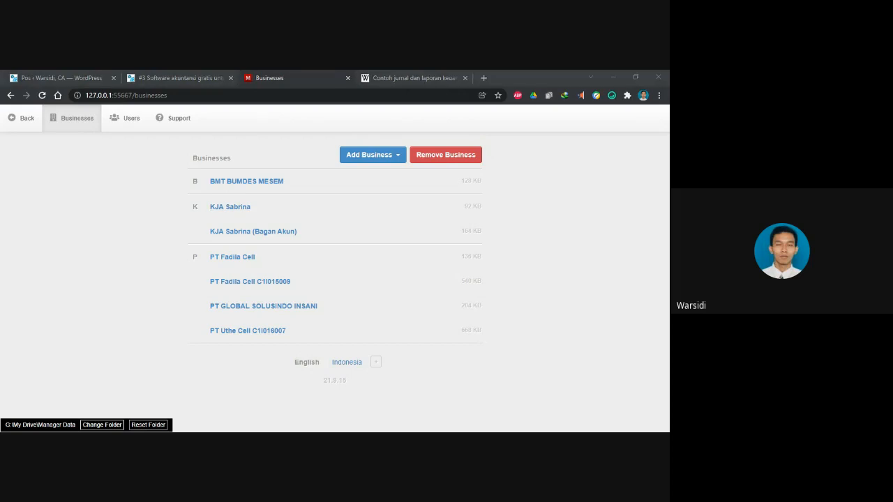
key(alt+Tab)
key(ctrl+w)
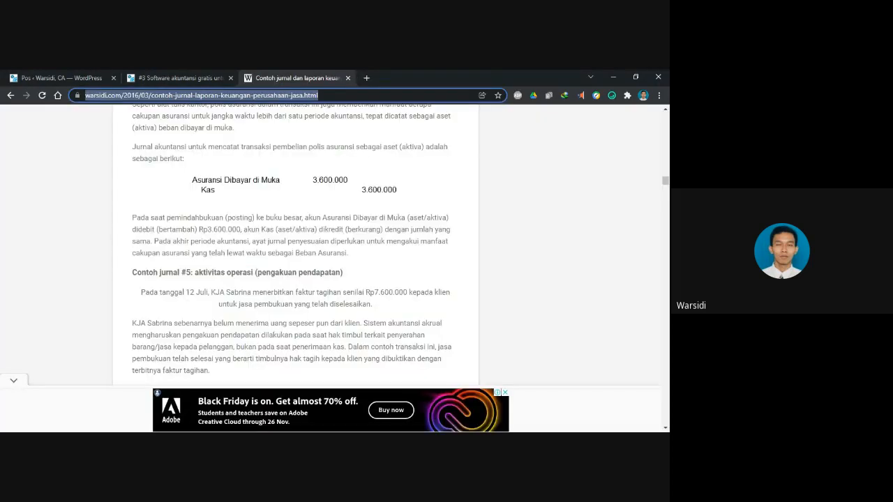
key(alt+Tab)
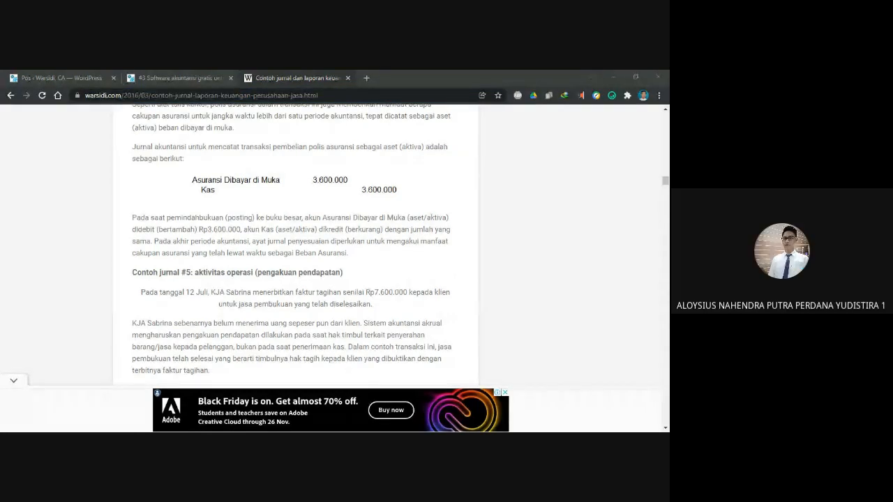
key(alt+Tab)
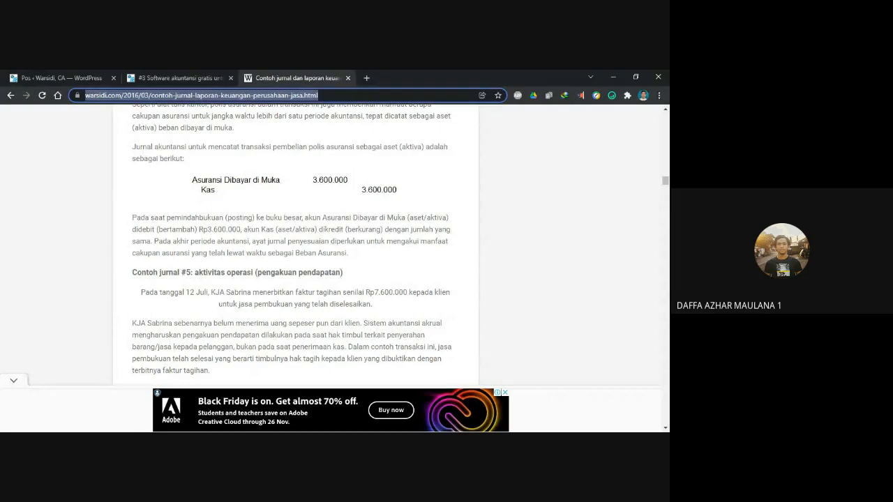
key(alt+Tab)
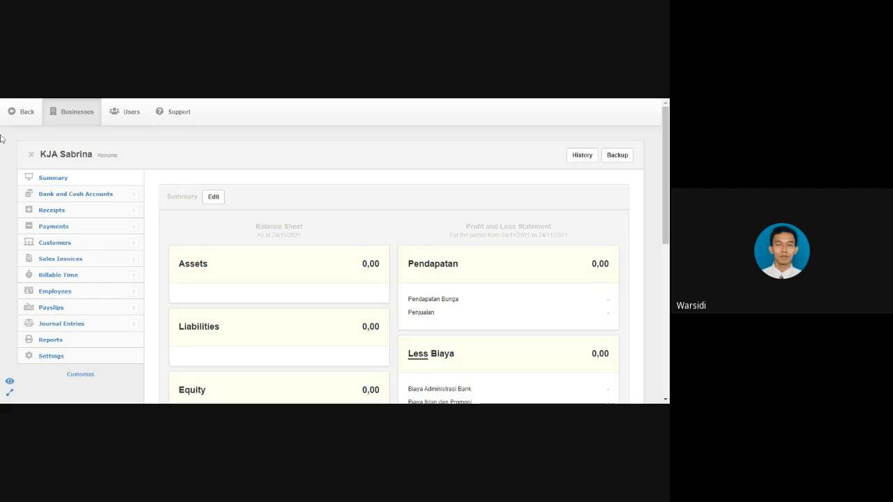
click(68, 116)
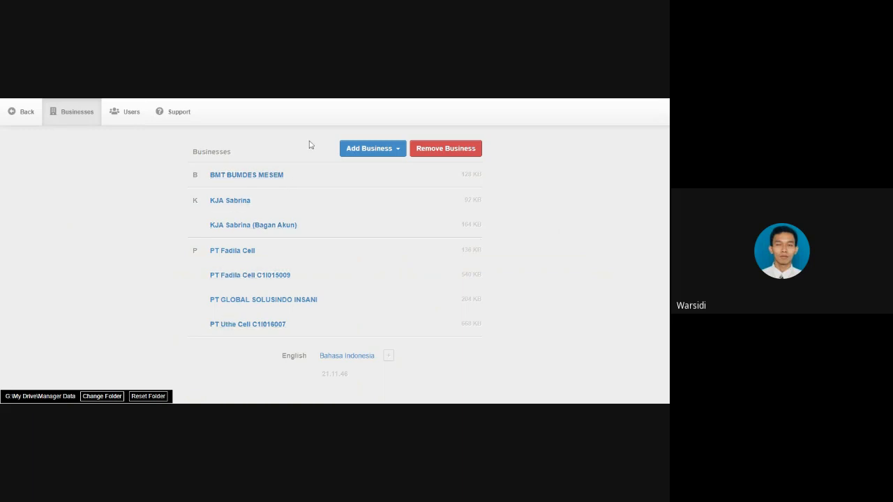
click(398, 149)
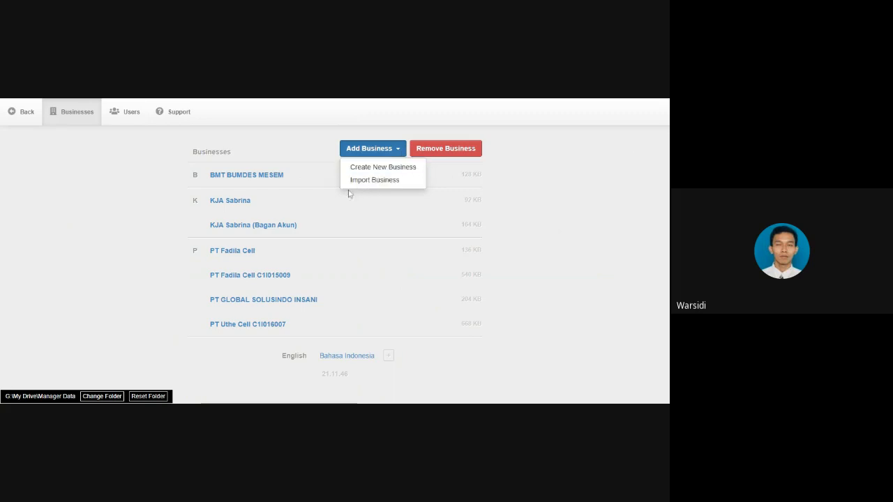
click(402, 170)
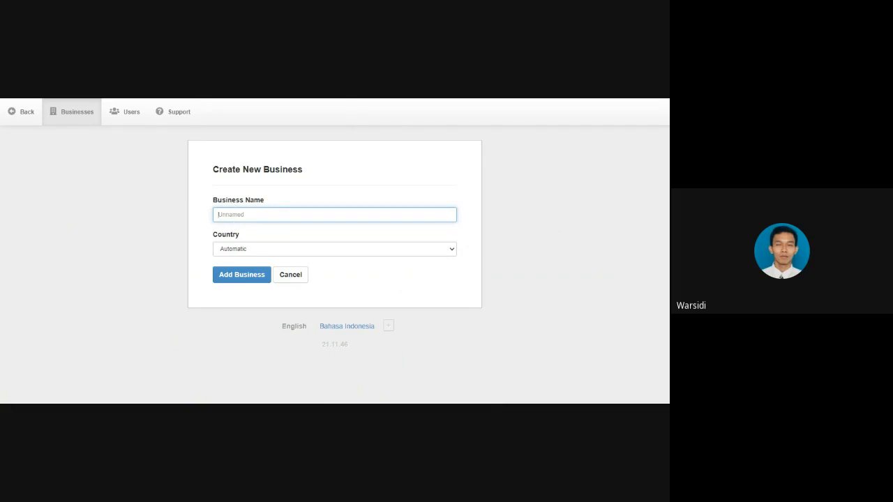
text(KJA)
text(CAHAYA MENTARI)
click(26, 117)
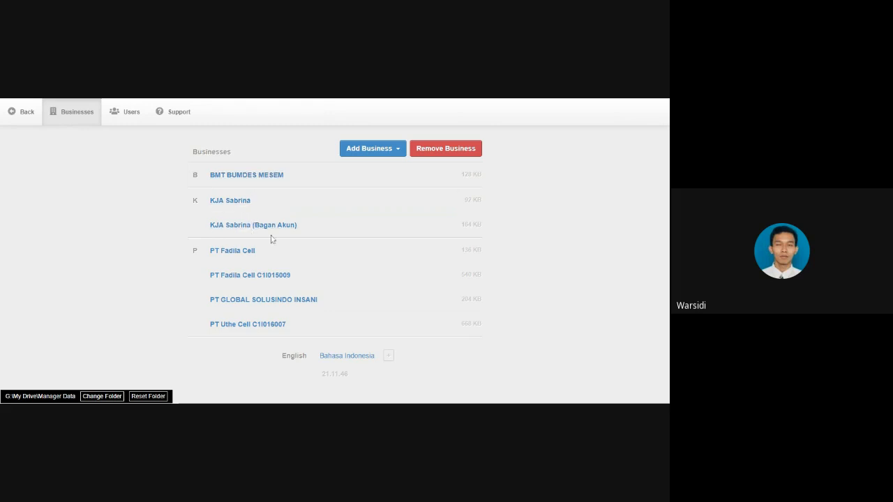
Step: Open the KJA Sabrina business and examine its balance sheet and profit and loss account groups, including Assets and Pendapatan
click(222, 203)
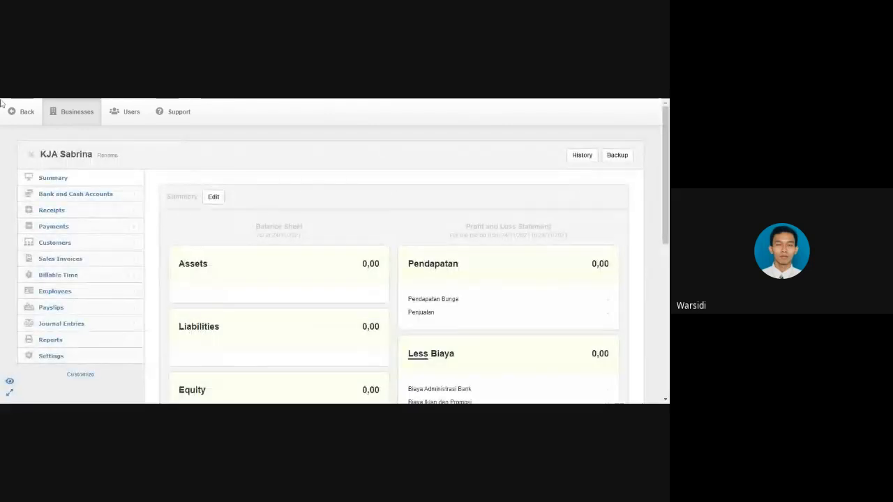
scroll(335, 251, down, 3)
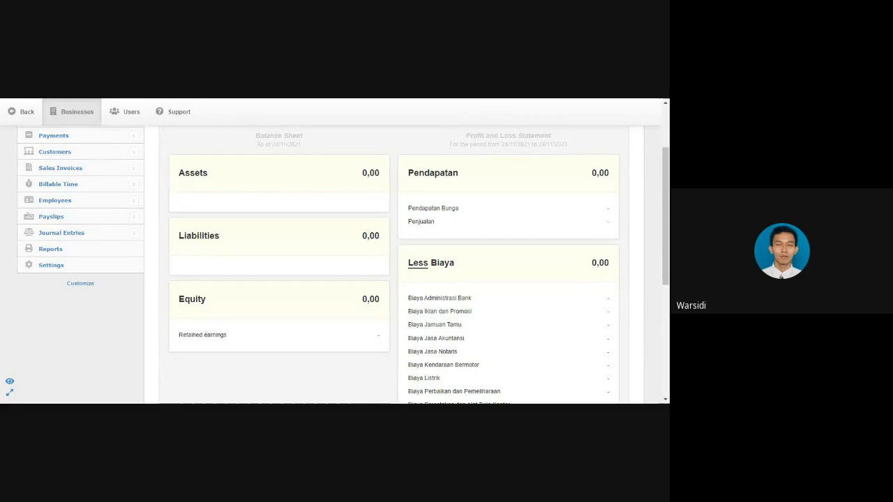
scroll(214, 342, up, 3)
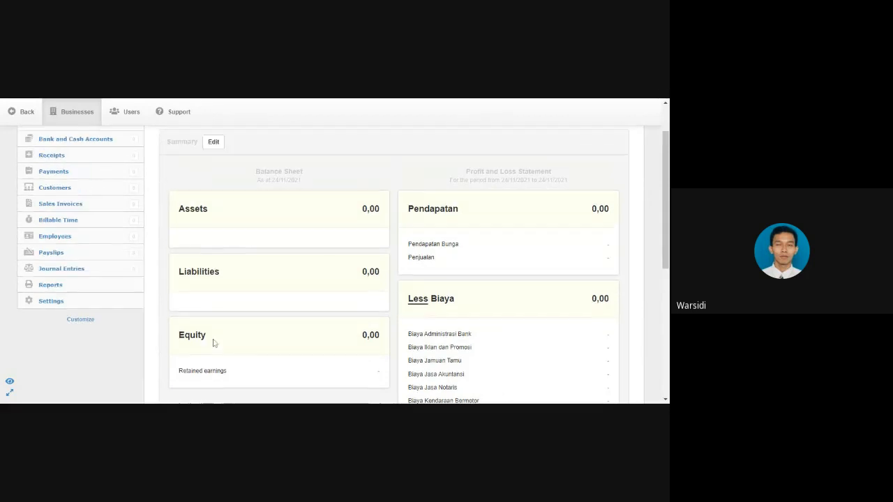
scroll(215, 343, down, 1)
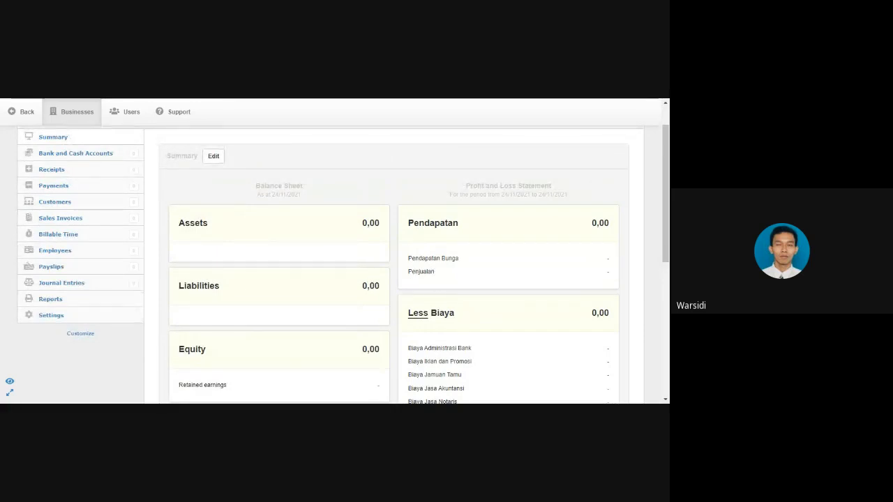
key(Tab)
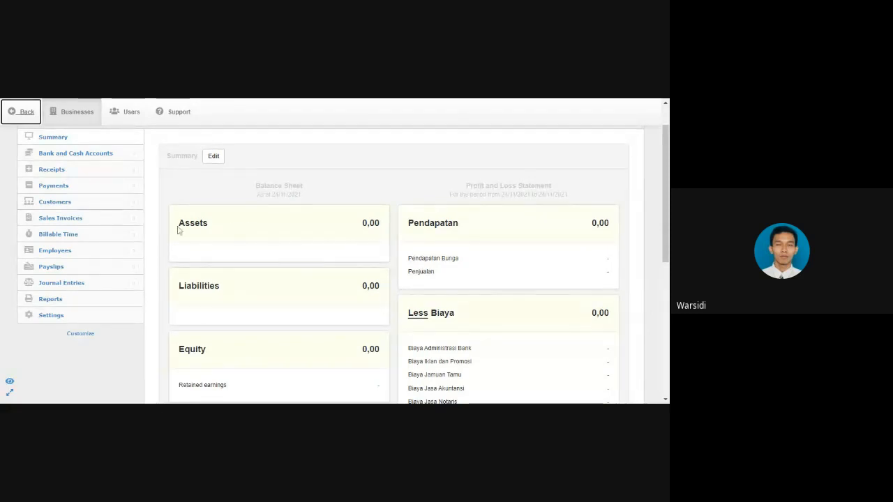
double_click(180, 225)
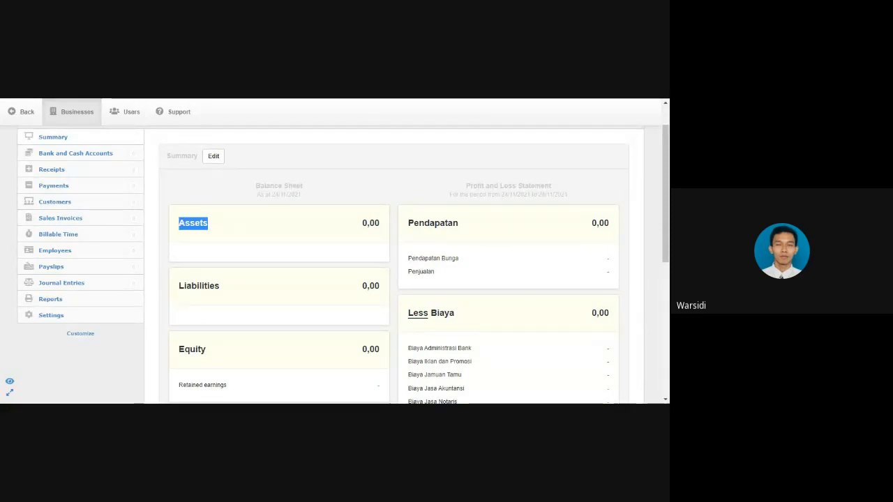
click(279, 231)
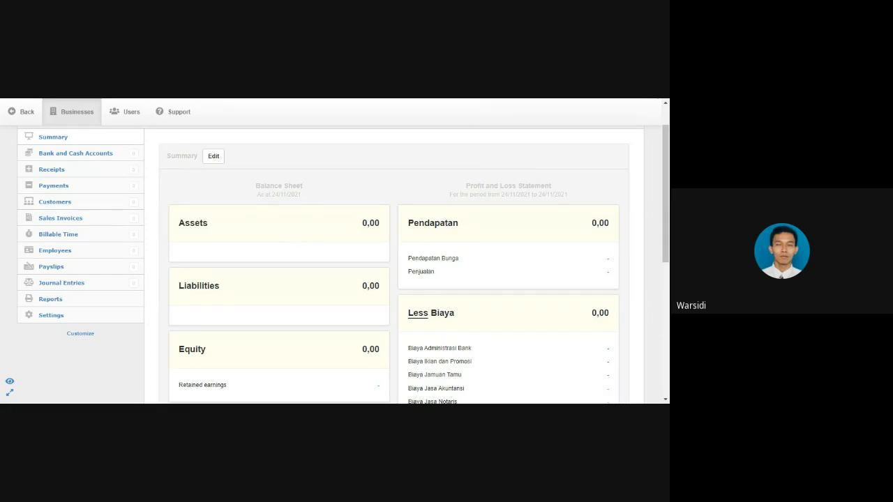
double_click(433, 223)
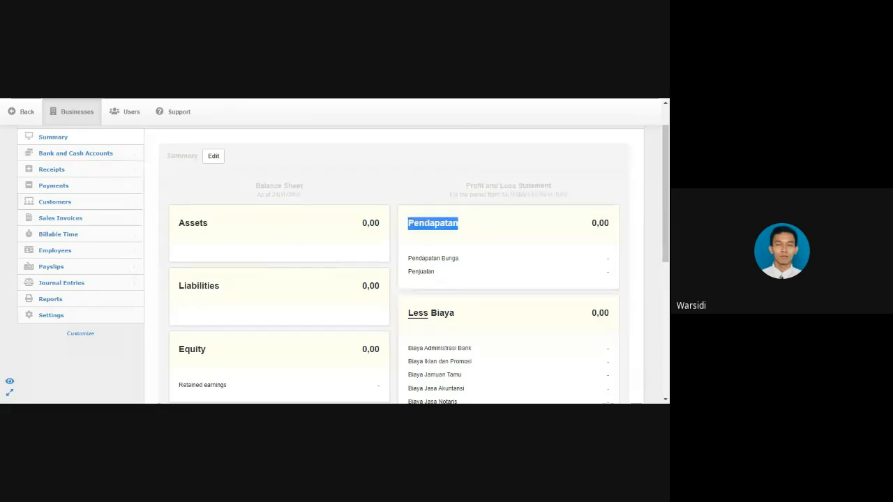
scroll(433, 223, down, 1)
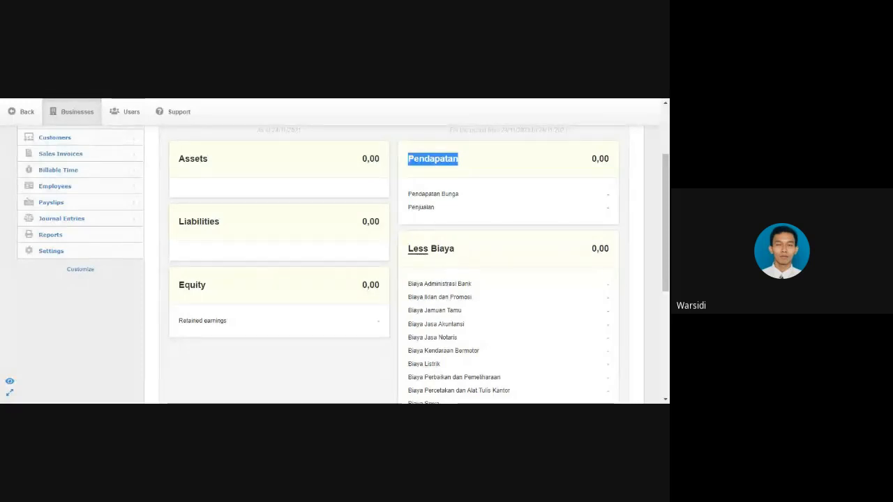
scroll(334, 251, up, 2)
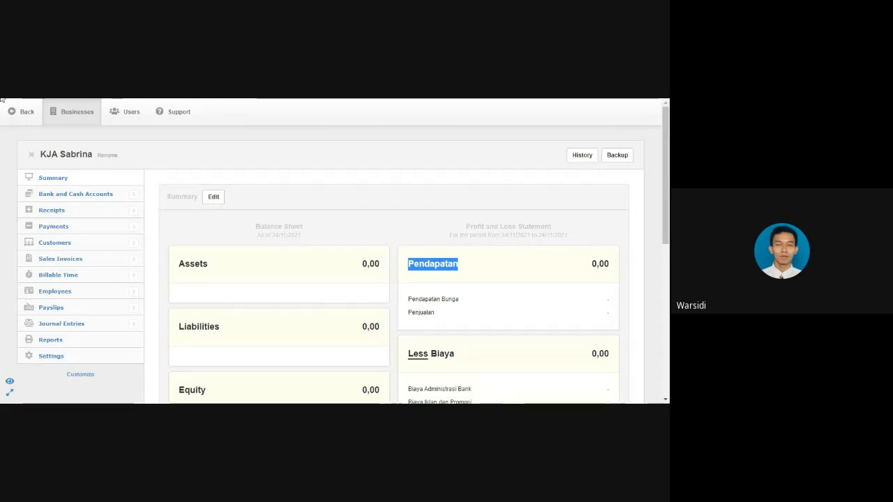
Step: Open the KJA Sabrina (Bagan Akun) business from the businesses list and display its settings
click(77, 120)
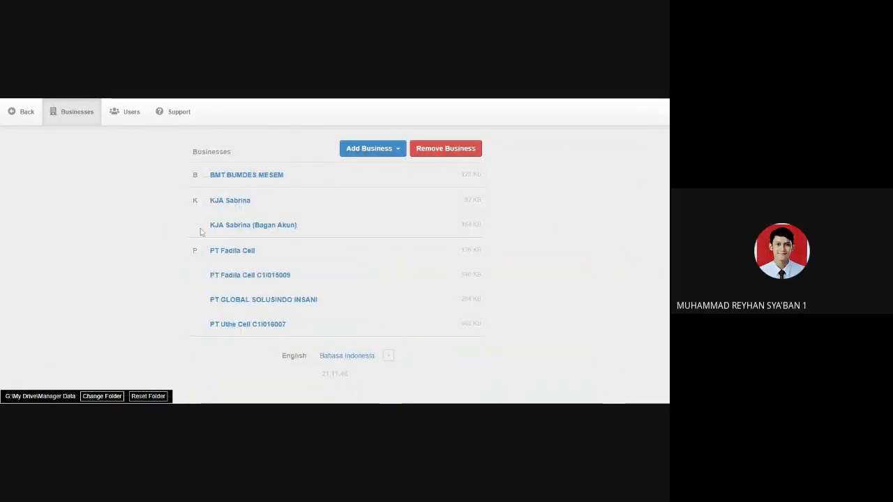
click(261, 225)
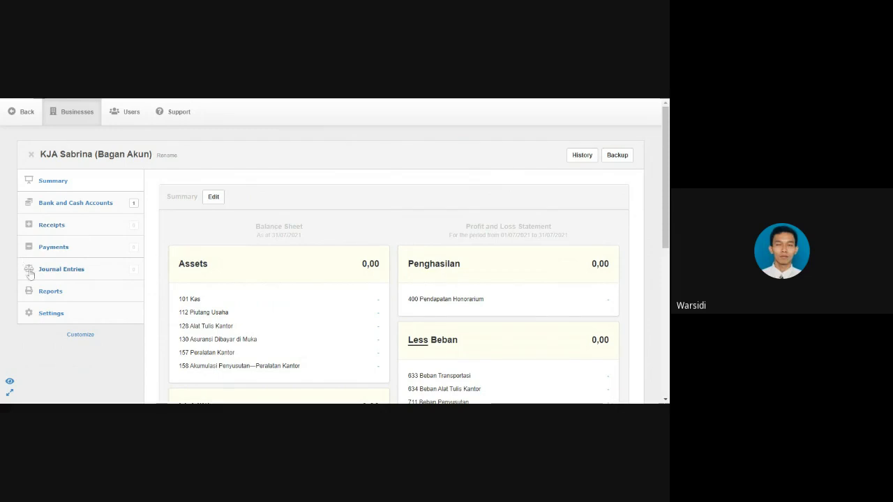
click(57, 319)
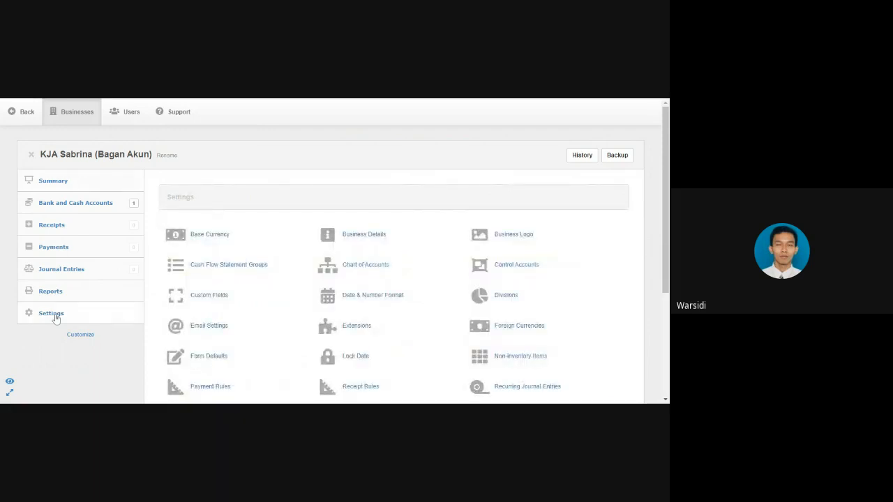
Step: Open the business details from the settings, examine the name, address and country fields, and return to the settings
key(ctrl+f)
click(363, 234)
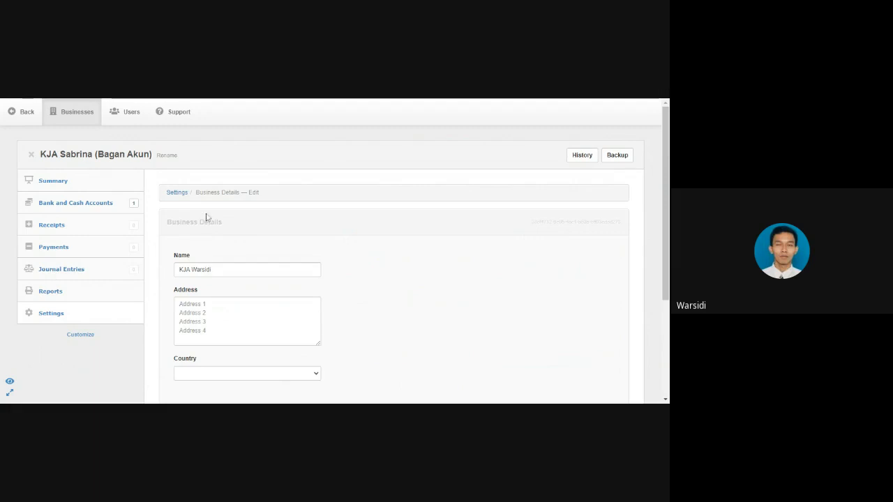
double_click(201, 269)
click(201, 270)
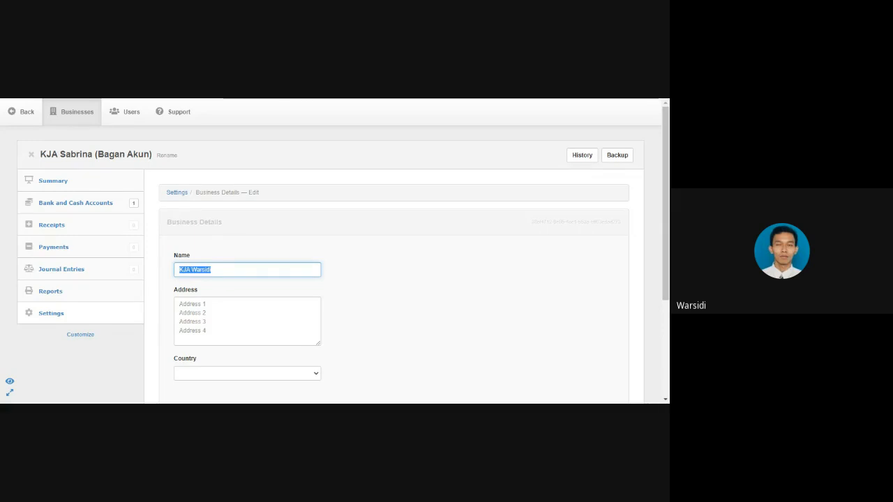
click(195, 305)
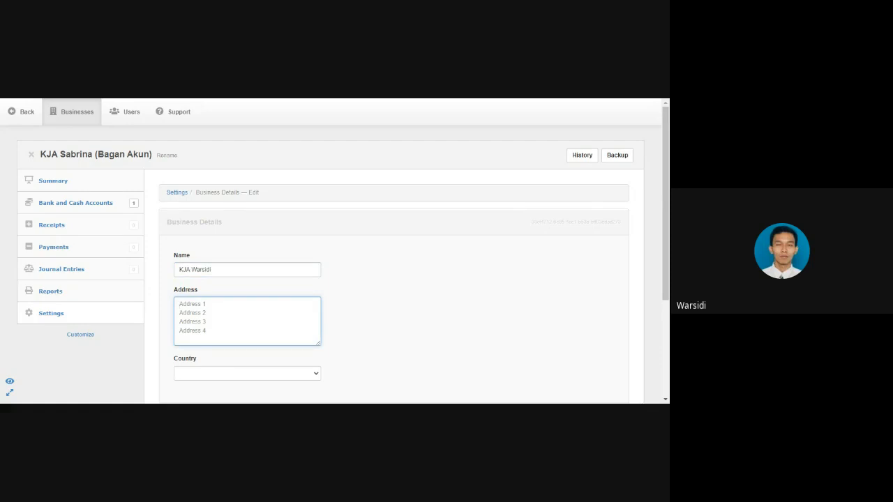
click(190, 375)
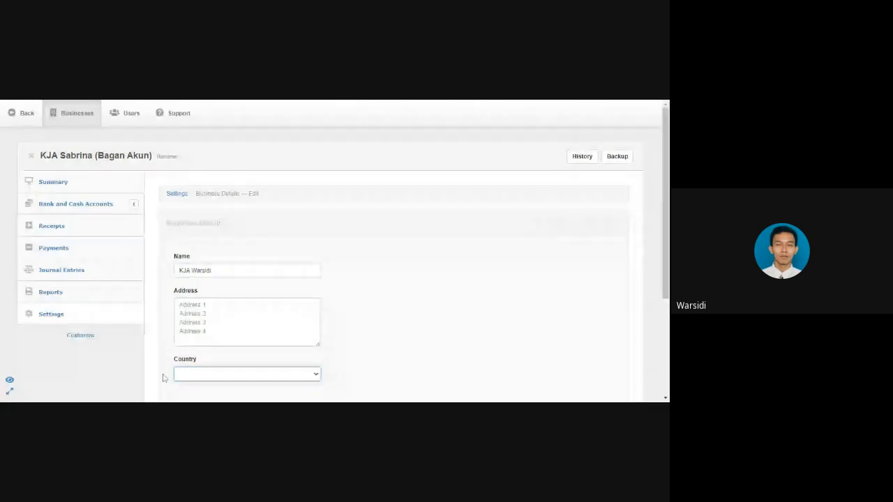
scroll(167, 385, down, 1)
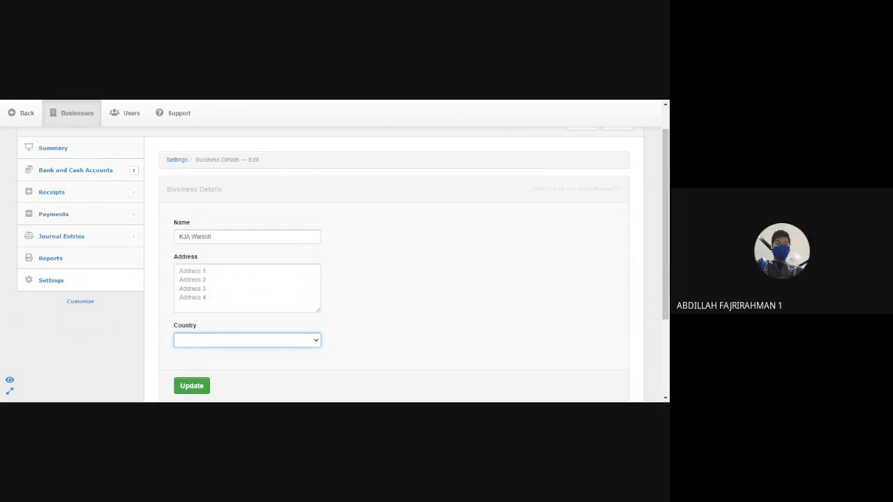
scroll(17, 211, up, 1)
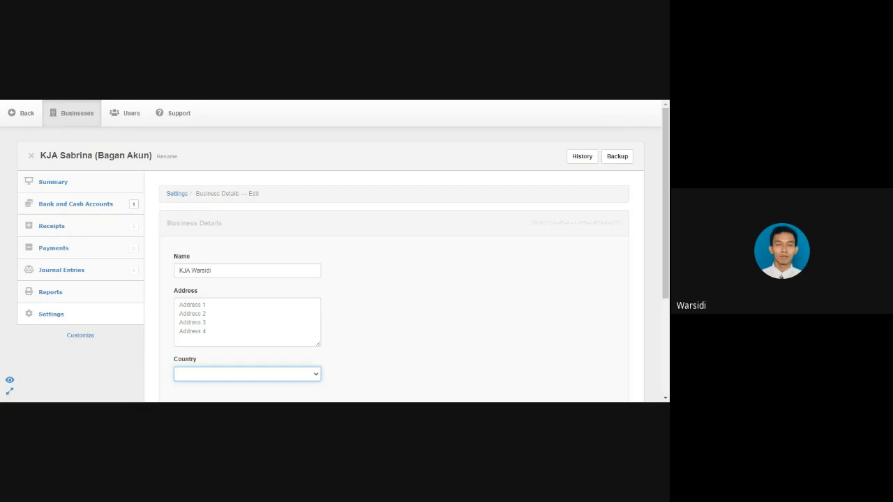
click(22, 118)
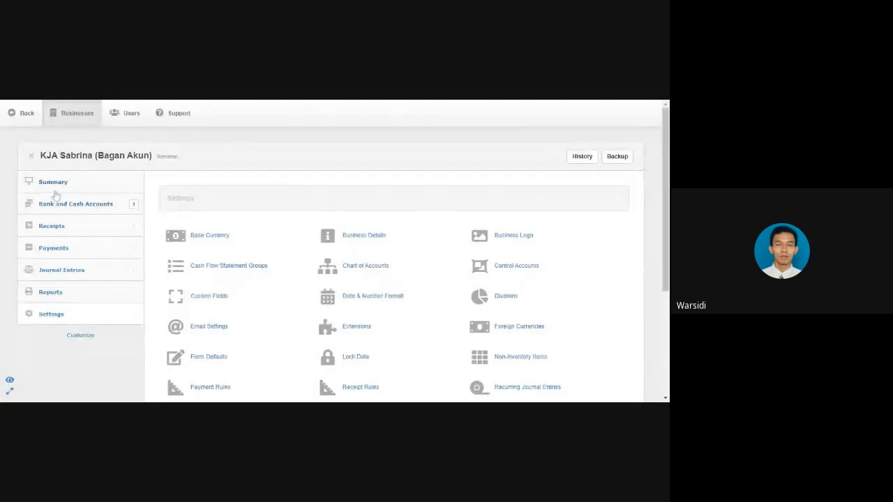
Step: Open the summary for editing, review its specified-period date fields, save the settings and display the summary
click(58, 183)
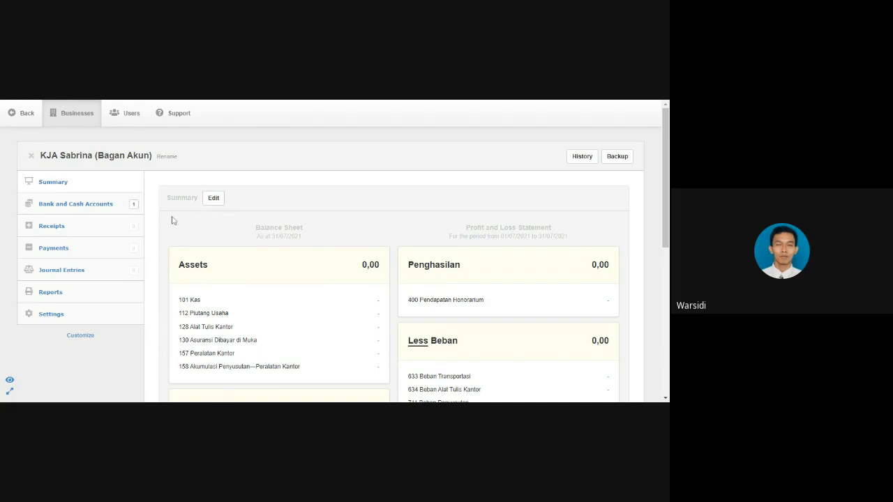
click(215, 205)
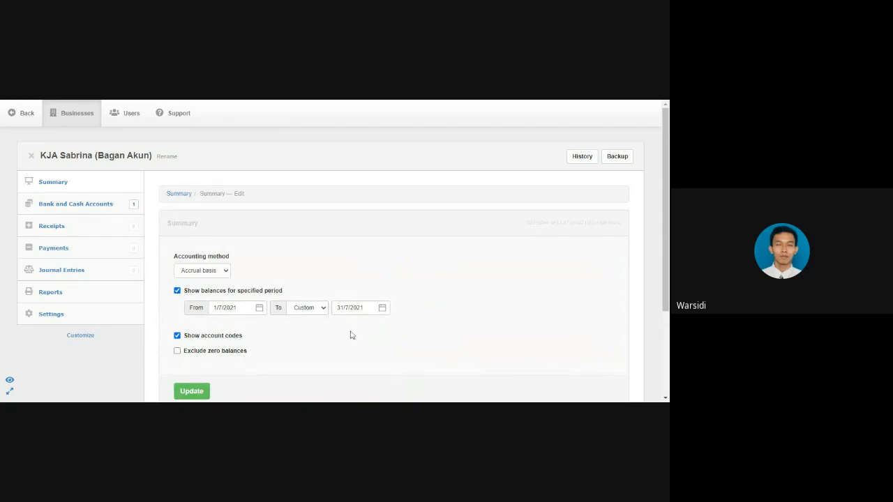
click(360, 309)
click(364, 308)
drag(364, 308, 349, 308)
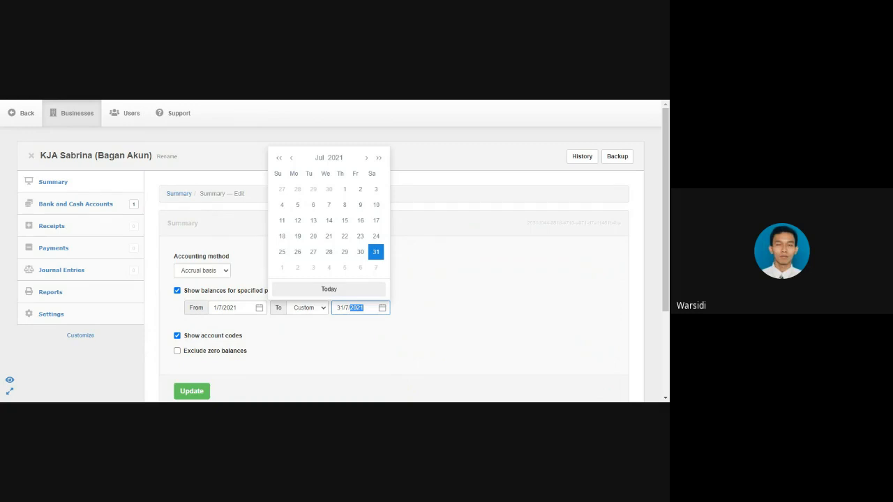
click(311, 325)
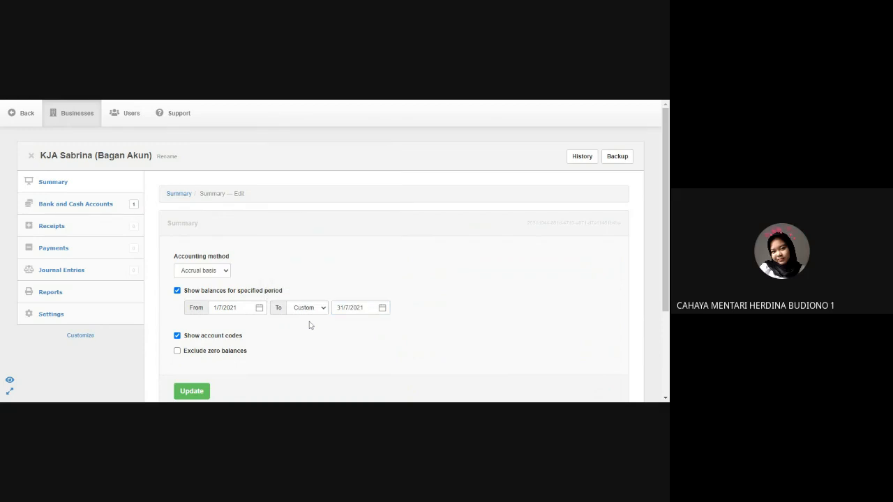
click(221, 308)
click(307, 316)
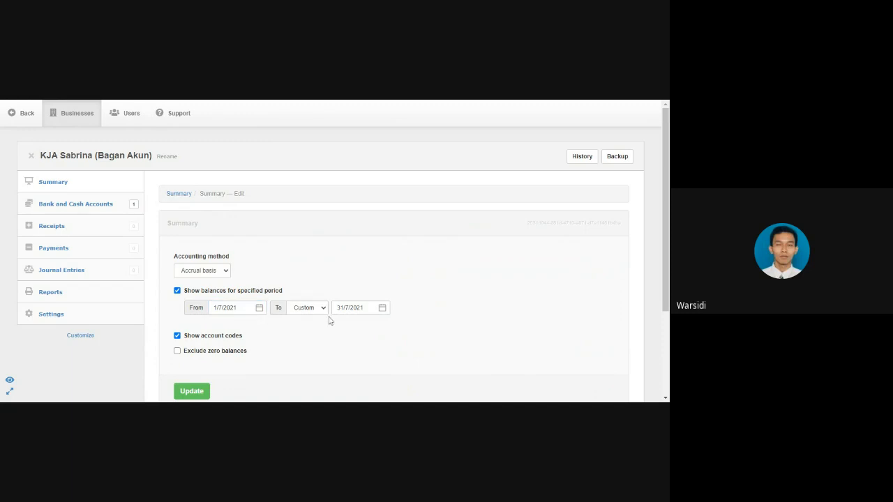
click(298, 314)
click(345, 308)
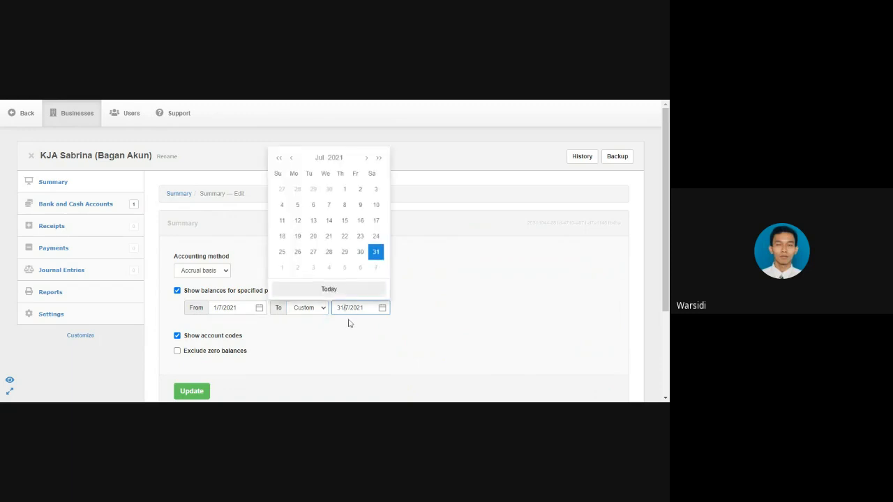
click(350, 323)
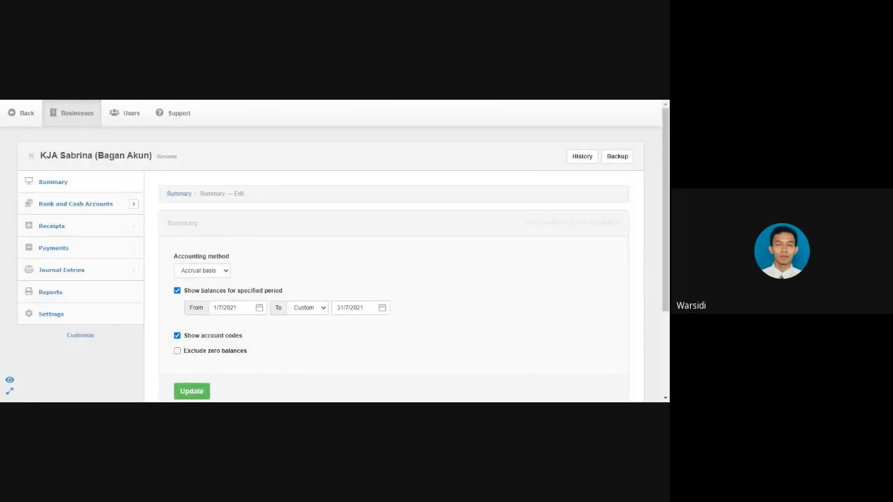
click(189, 393)
click(56, 186)
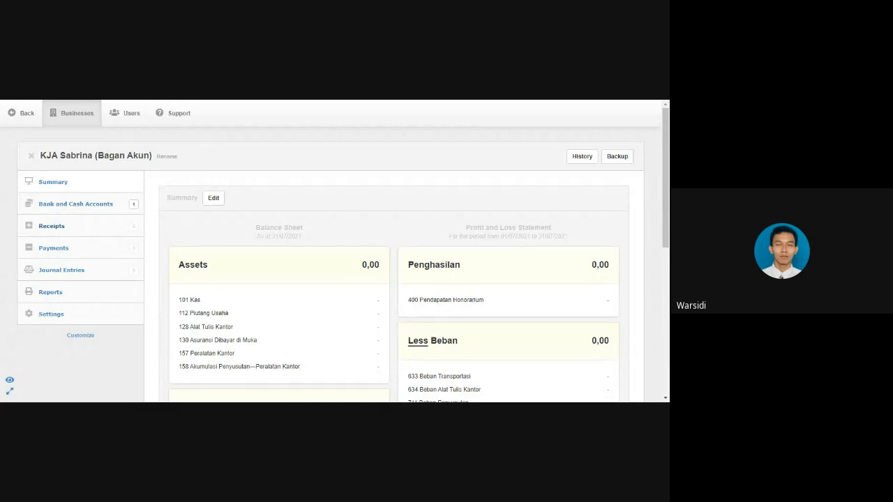
Step: View the Receipts, Payments, Journal Entries, and Bank and Cash Accounts pages one after another
click(60, 230)
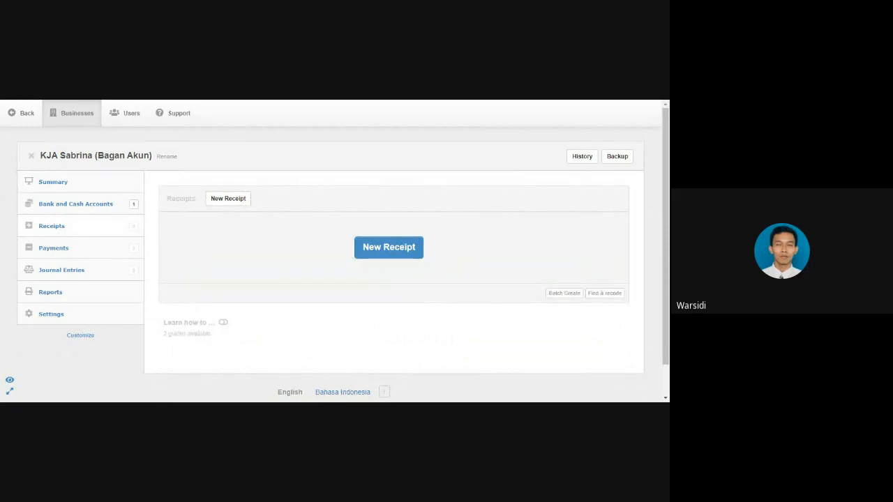
click(53, 250)
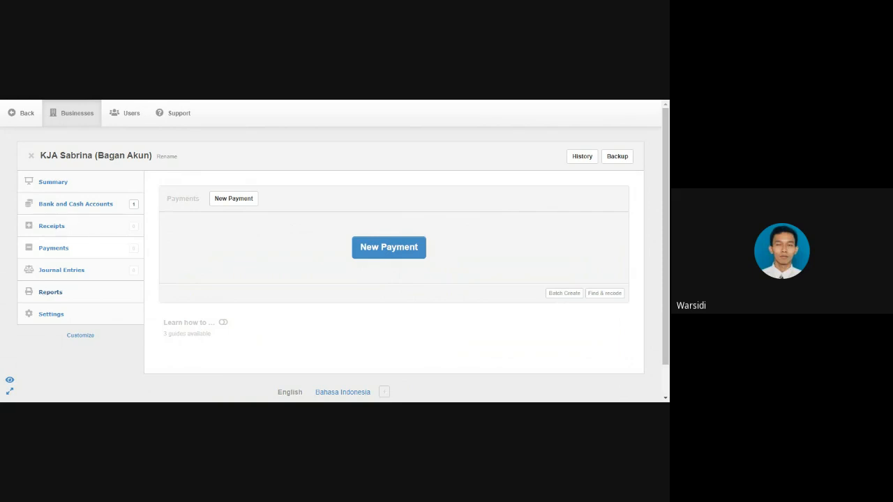
click(58, 270)
click(58, 273)
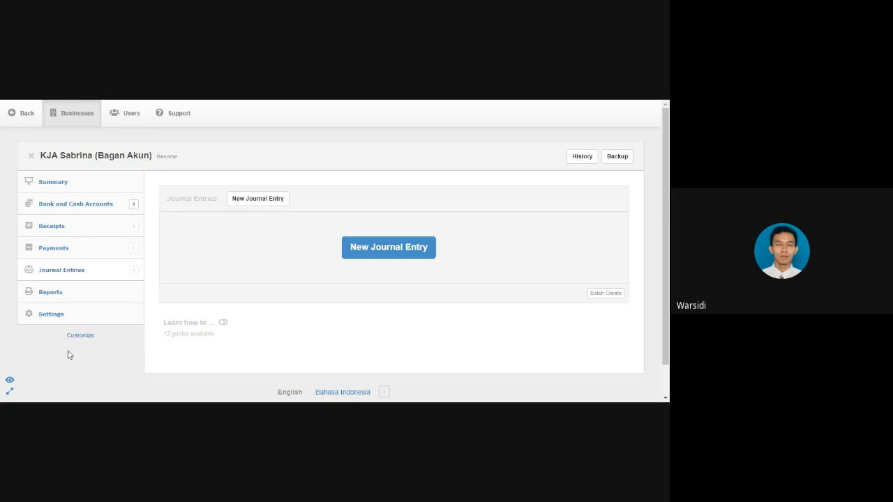
click(65, 209)
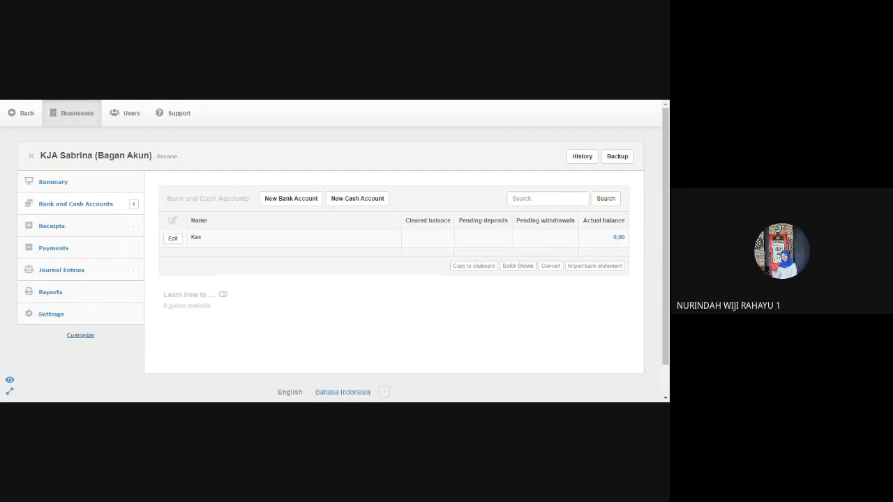
Step: Open the module customization list, examine the optional features from Bank and Cash Accounts to Attachments, and go back without updating
click(84, 336)
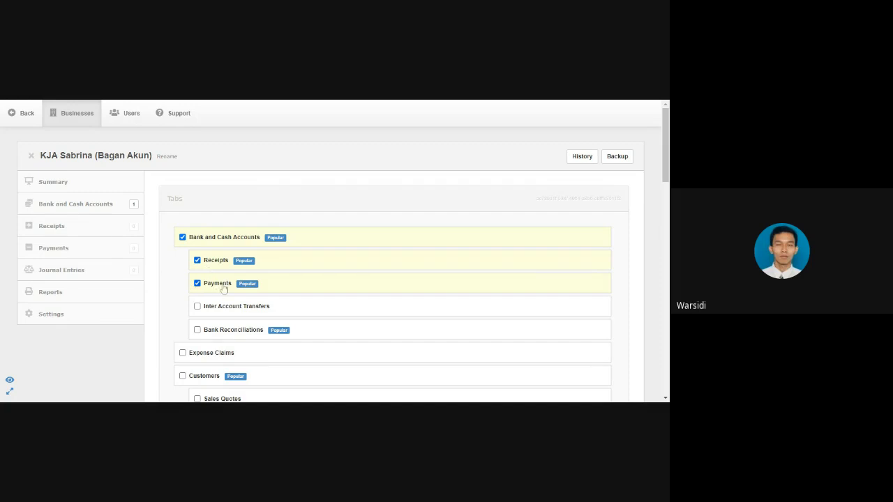
scroll(395, 279, down, 15)
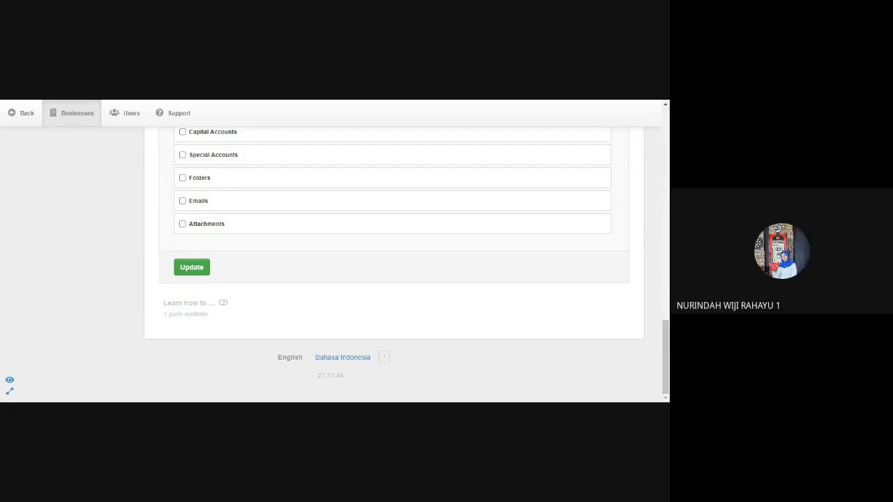
scroll(2, 185, up, 15)
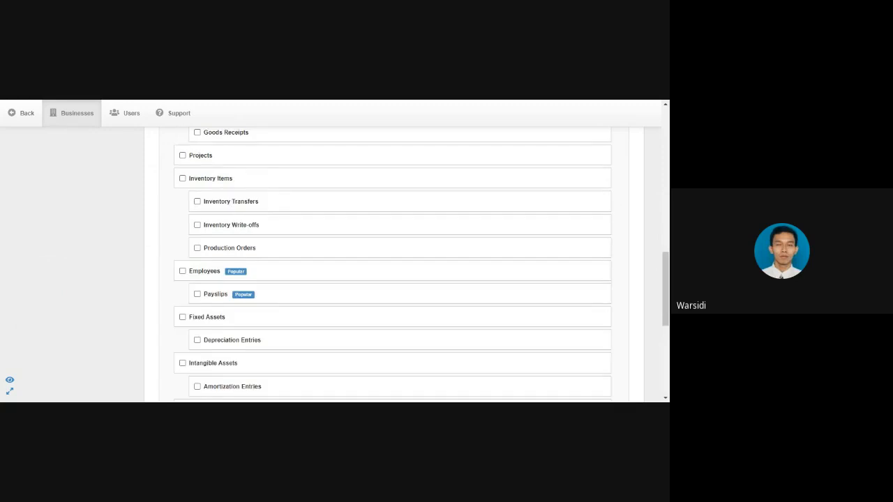
scroll(2, 185, up, 2)
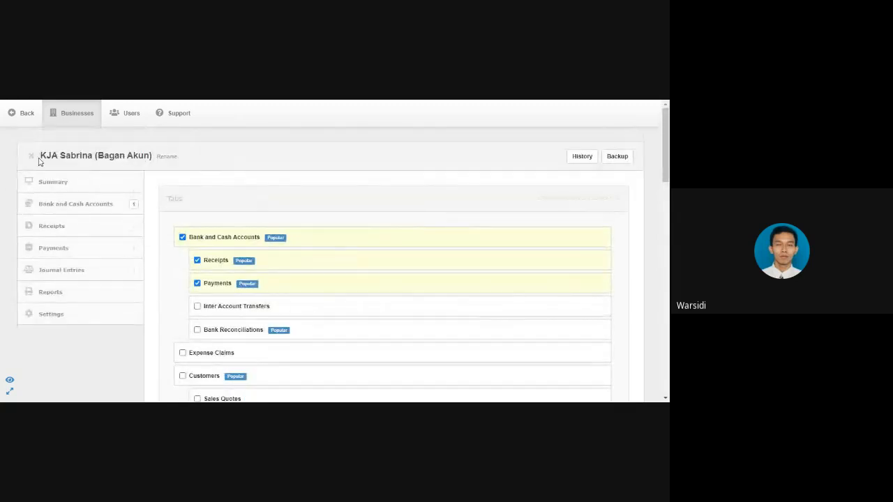
click(21, 114)
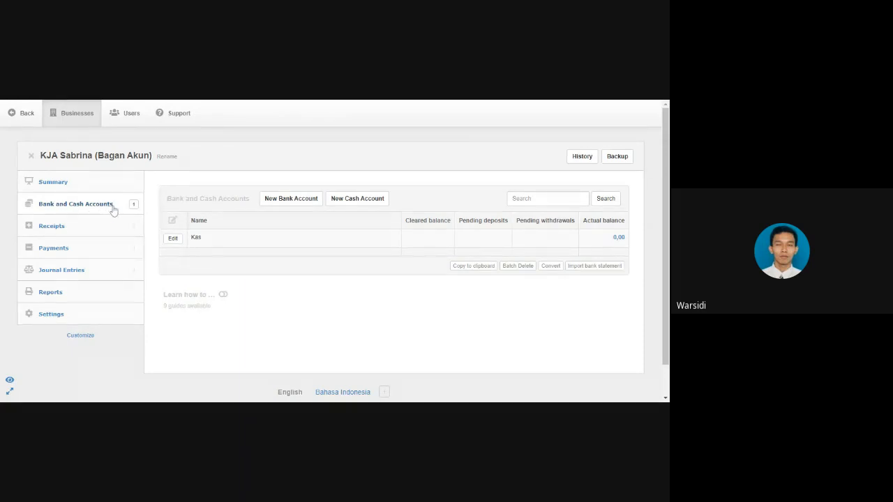
Step: Revisit the Receipts and Payments pages, the Bank and Cash Accounts list, and the Journal Entries page
click(49, 236)
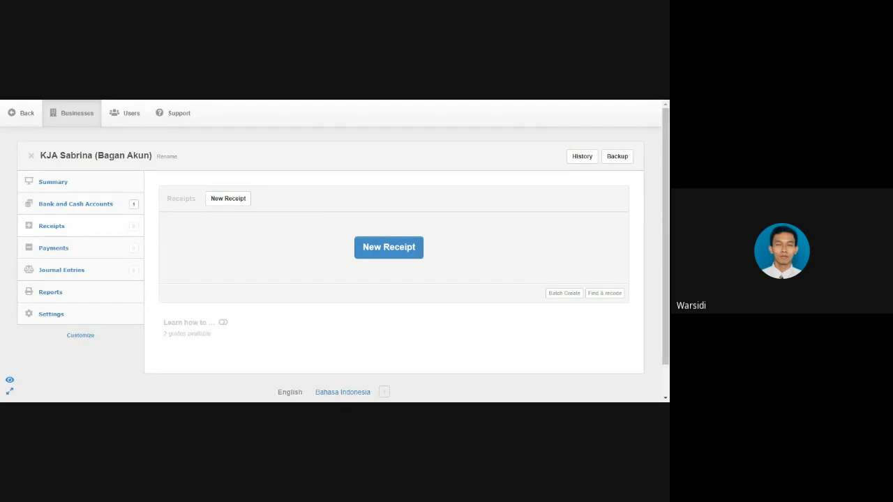
click(53, 250)
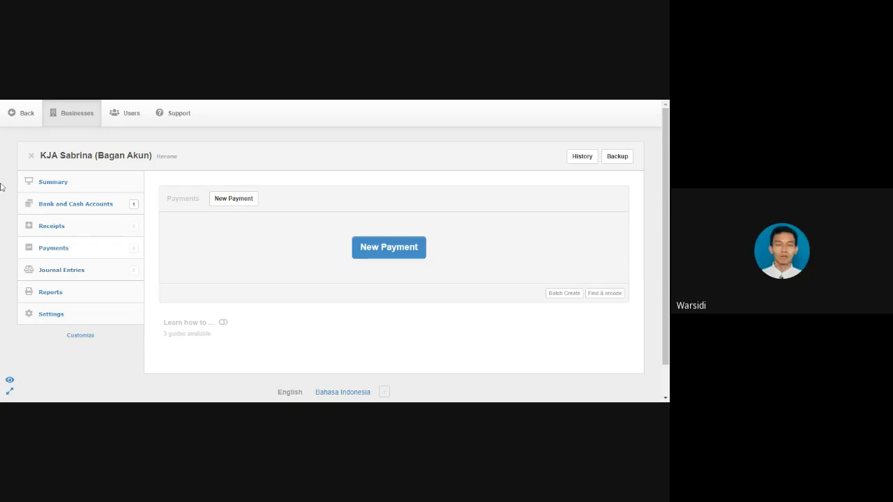
click(89, 209)
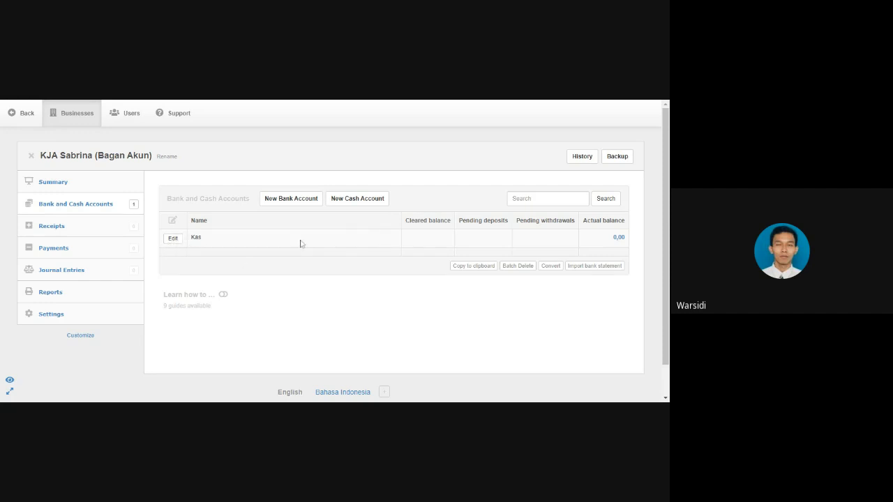
click(60, 274)
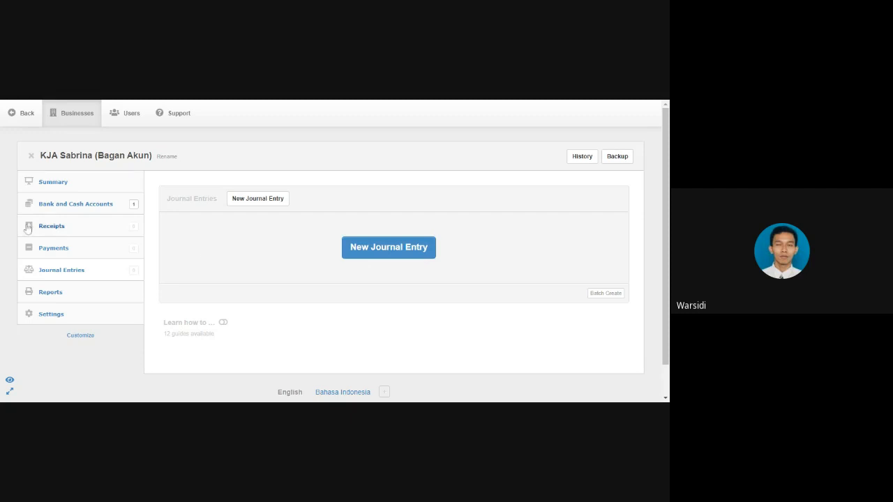
Step: Inspect the Kas cash account's edit form under Bank and Cash Accounts, including its code field, and return to the summary
click(63, 208)
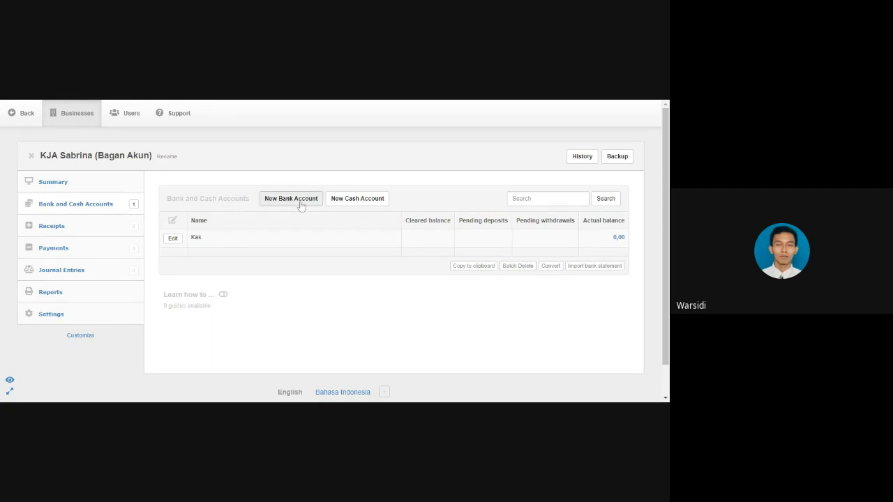
click(372, 204)
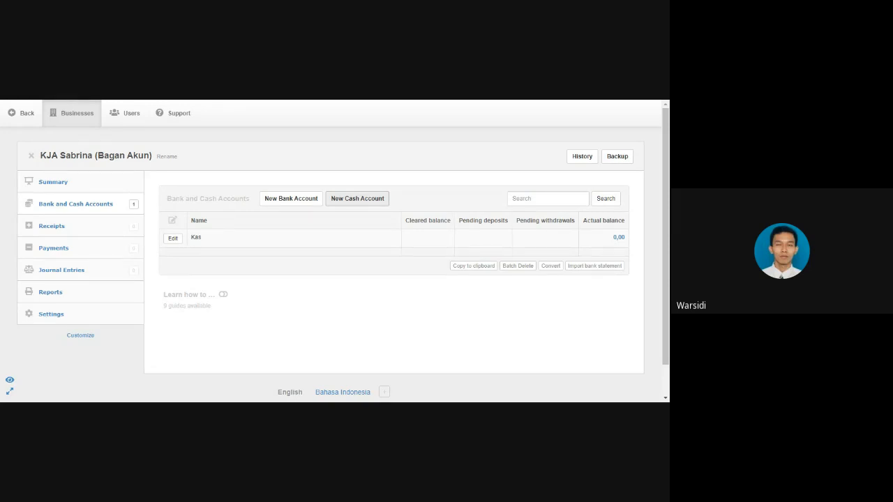
click(173, 238)
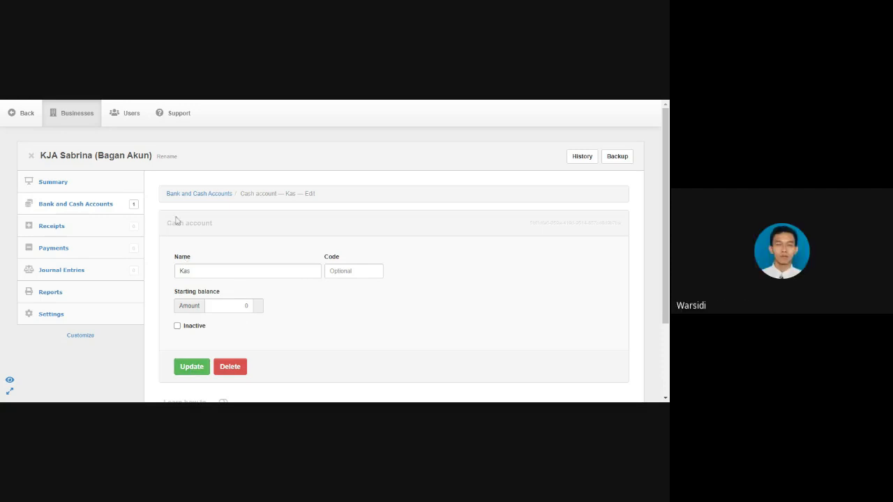
click(353, 272)
click(53, 183)
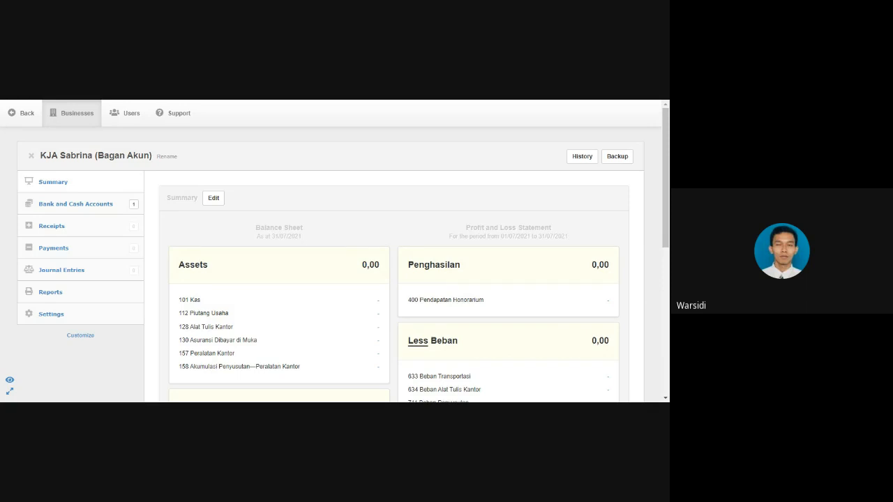
Step: Open the business settings and search the page for "chart" to locate Chart of Accounts
click(51, 315)
key(ctrl+f)
text(chart)
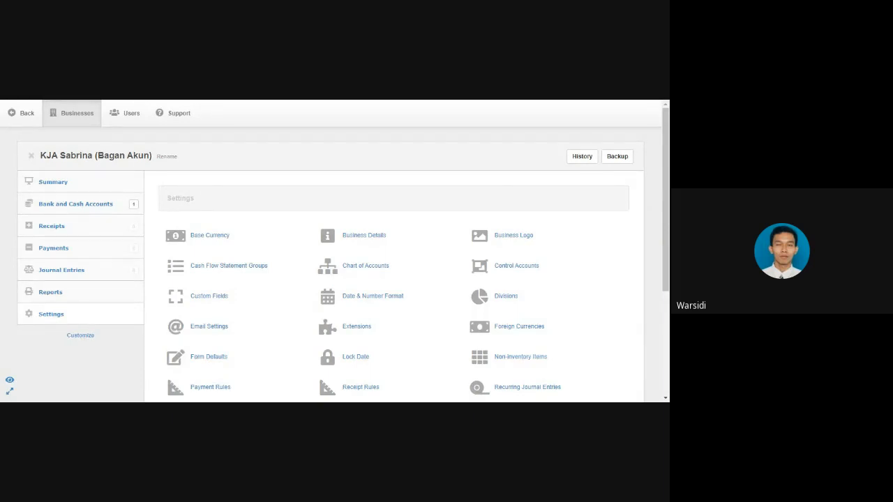
scroll(51, 319, down, 3)
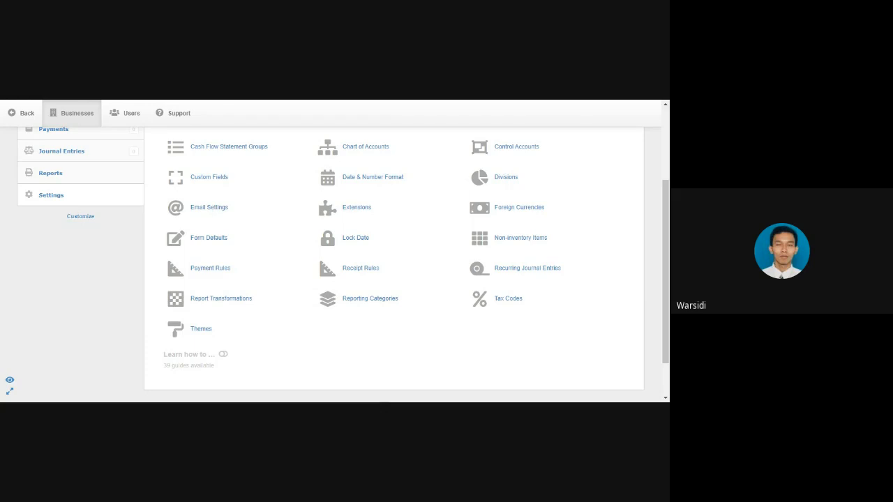
text(char)
key(BackSpace)
key(BackSpace)
key(BackSpace)
text(char)
scroll(597, 185, up, 2)
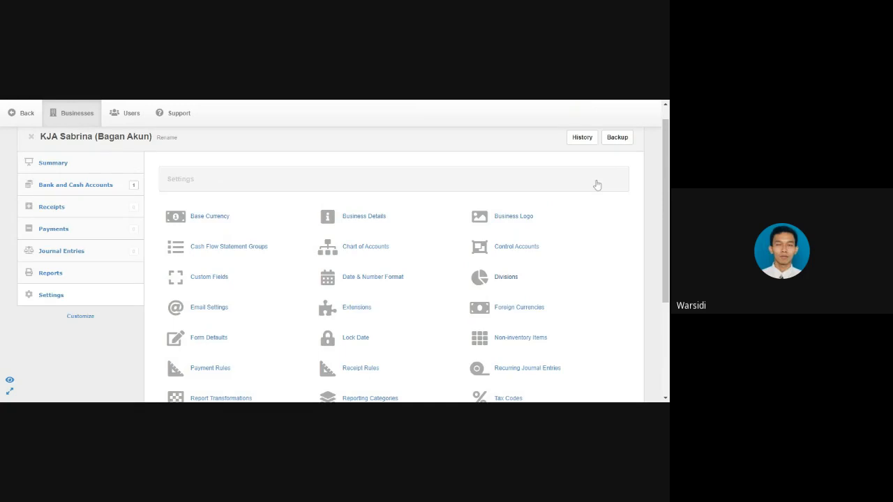
Step: Open Chart of Accounts from the settings and examine the Cash on hand account row, renamed Kas with code 101
scroll(597, 185, up, 1)
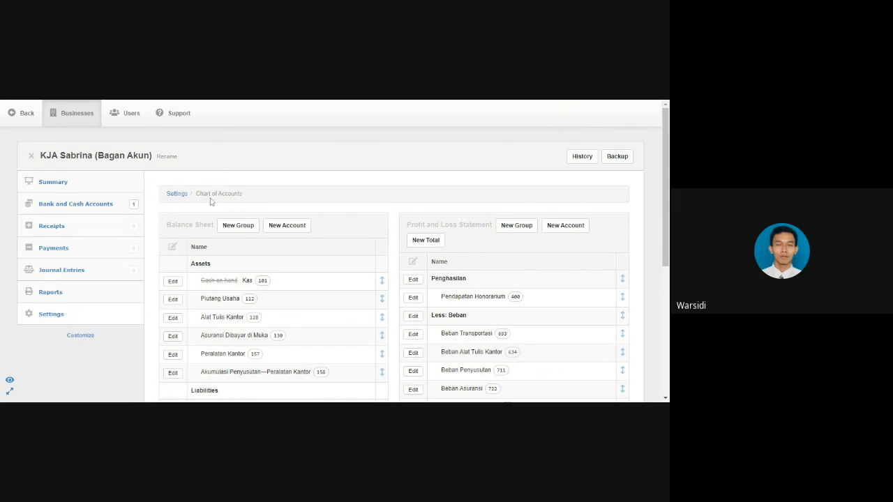
drag(164, 194, 244, 195)
drag(223, 281, 270, 281)
click(258, 283)
triple_click(234, 286)
key(shift+Home)
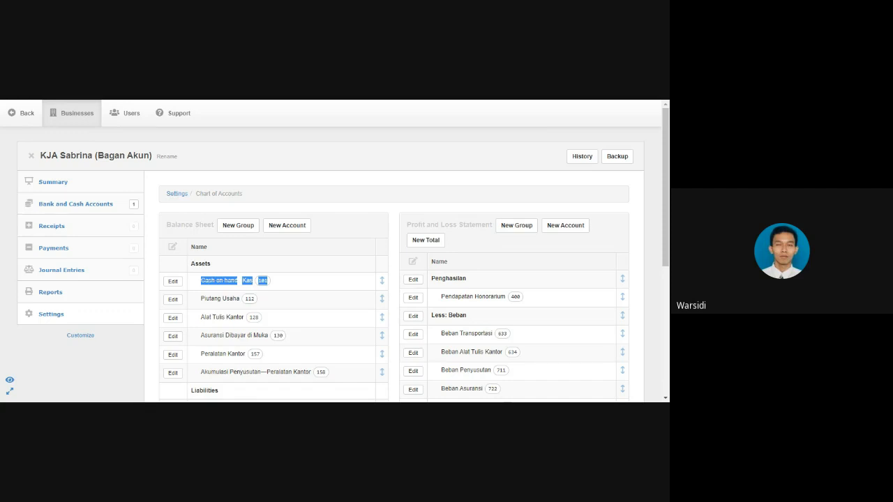
scroll(335, 279, down, 1)
scroll(335, 279, up, 1)
Step: Switch the interface language to Bahasa Indonesia in the business list and reopen the settings of KJA Sabrina (Bagan Akun)
click(79, 120)
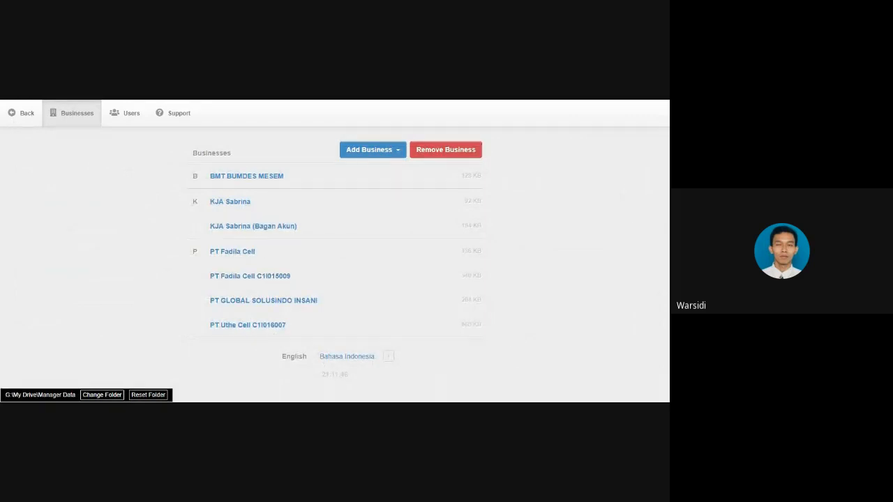
click(345, 358)
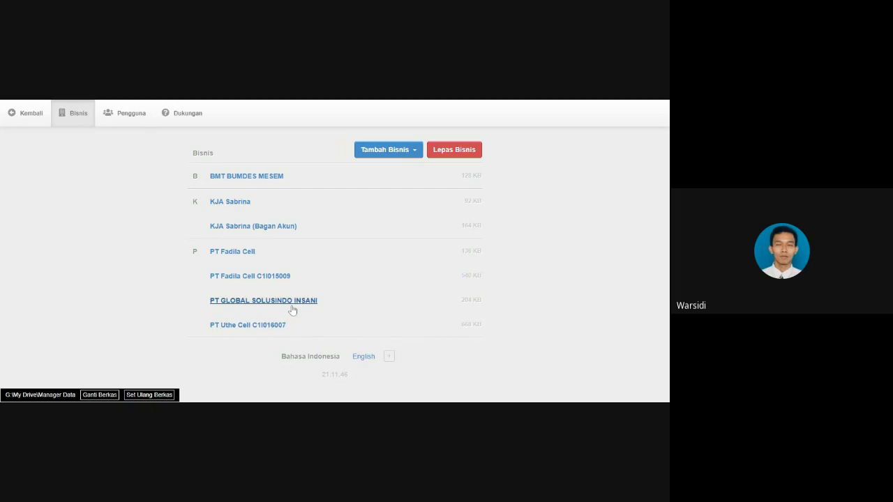
click(269, 228)
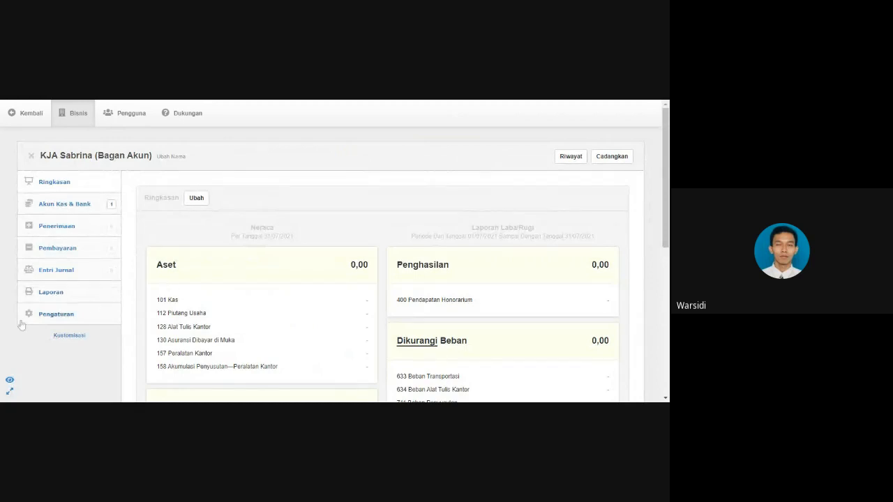
click(50, 323)
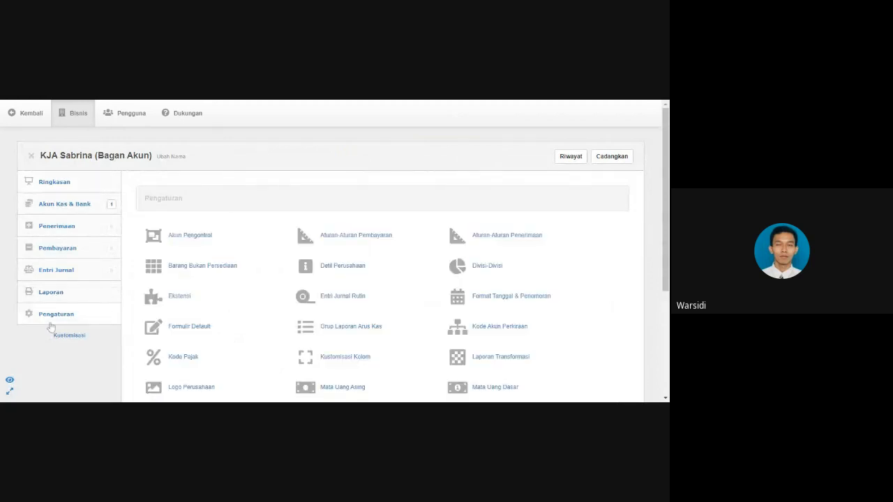
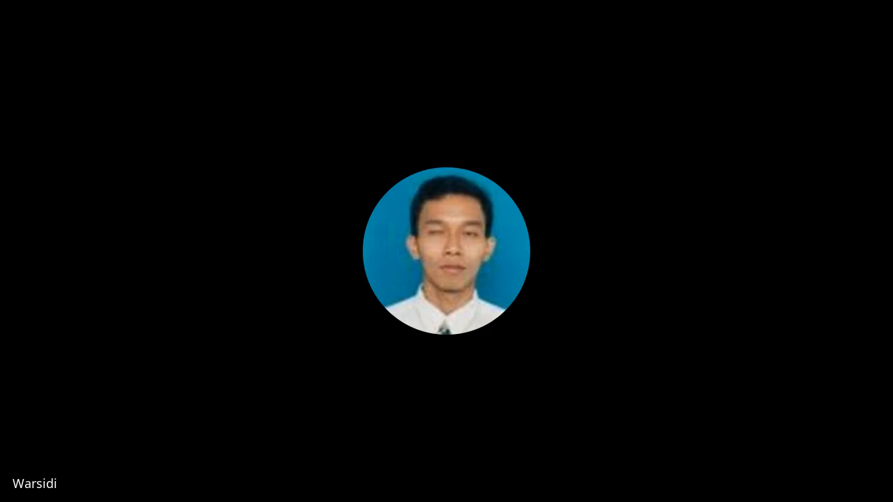
Step: Search the settings page for "bagan akun per" and open Kode Akun Perkiraan
text(bagan aku)
text(n per)
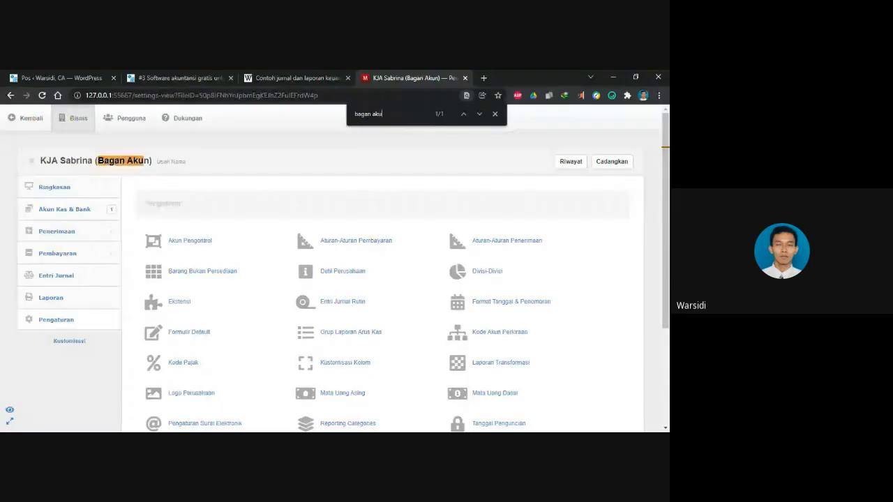
scroll(382, 279, down, 2)
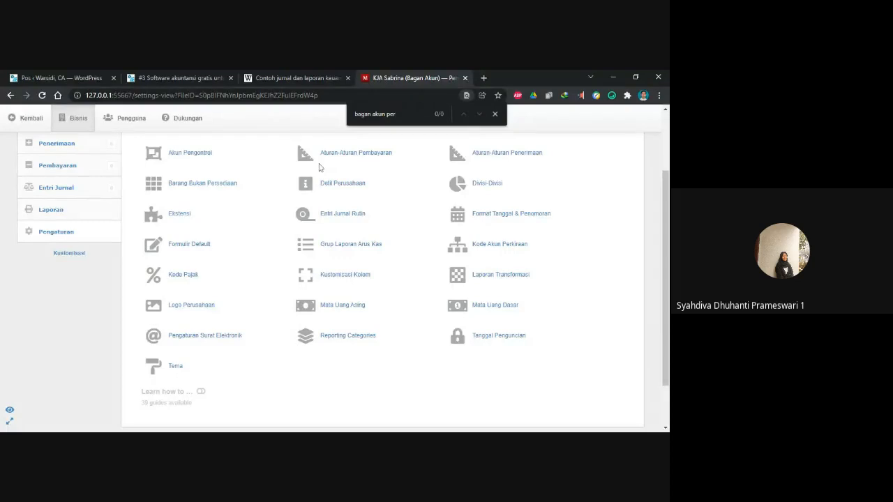
click(499, 244)
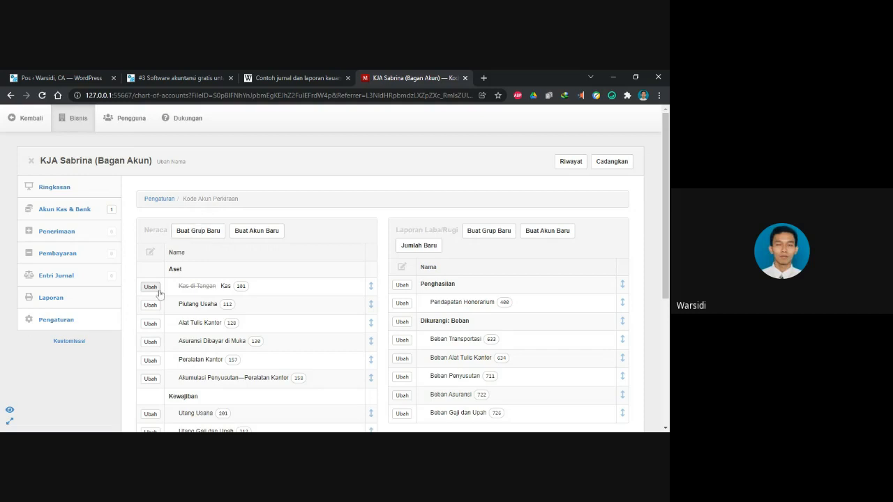
Step: Inspect the name and code fields in the Kas account's edit form and return to the account list without updating
triple_click(198, 286)
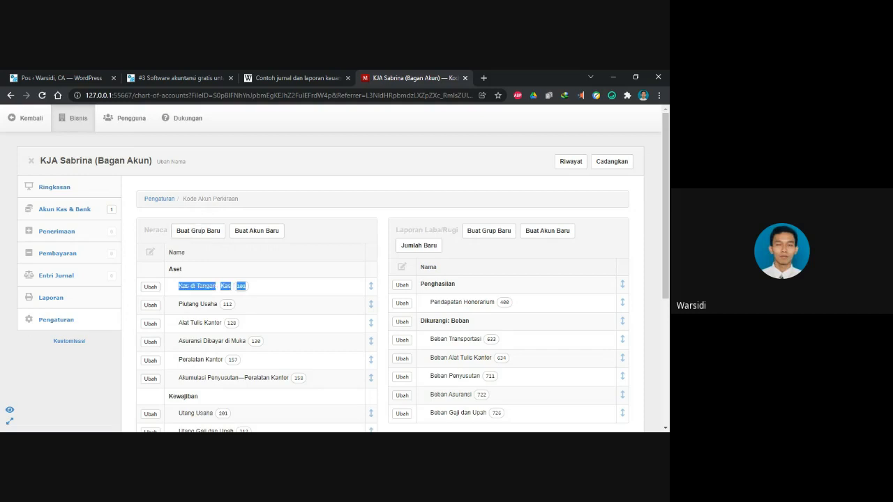
click(198, 287)
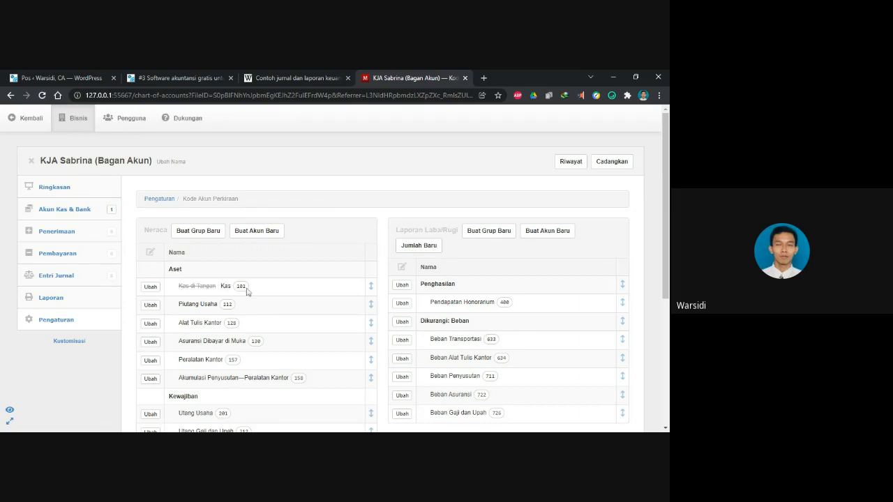
click(150, 288)
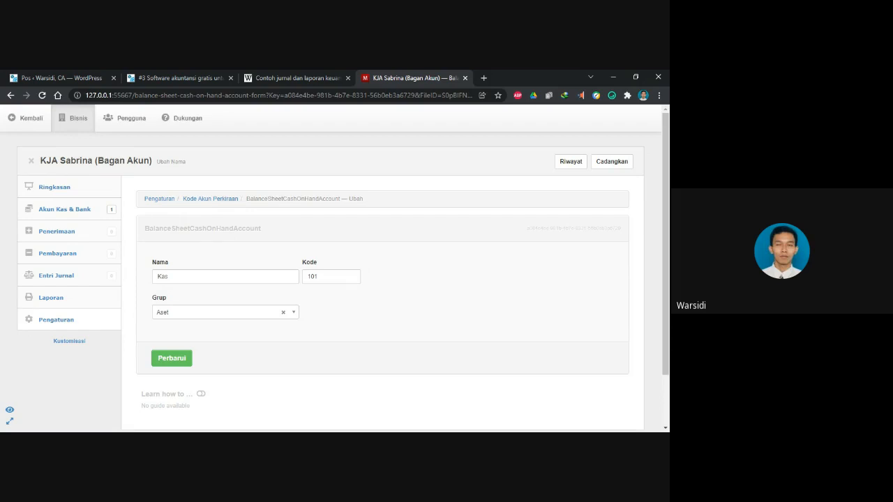
click(169, 277)
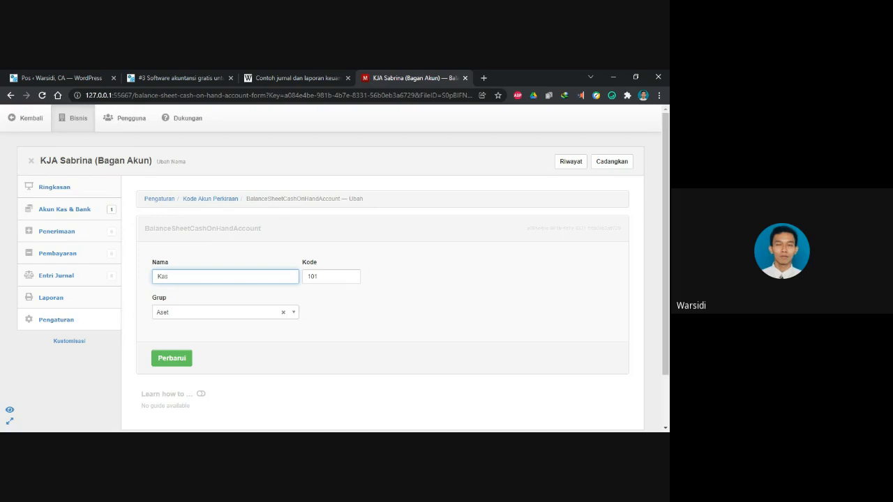
key(Tab)
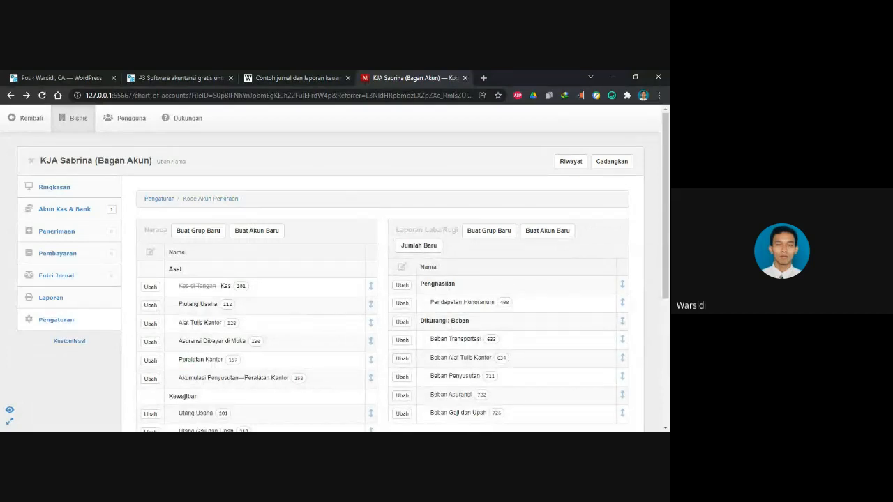
Step: Search the account list page for "kode akun" and close the search
key(ctrl+f)
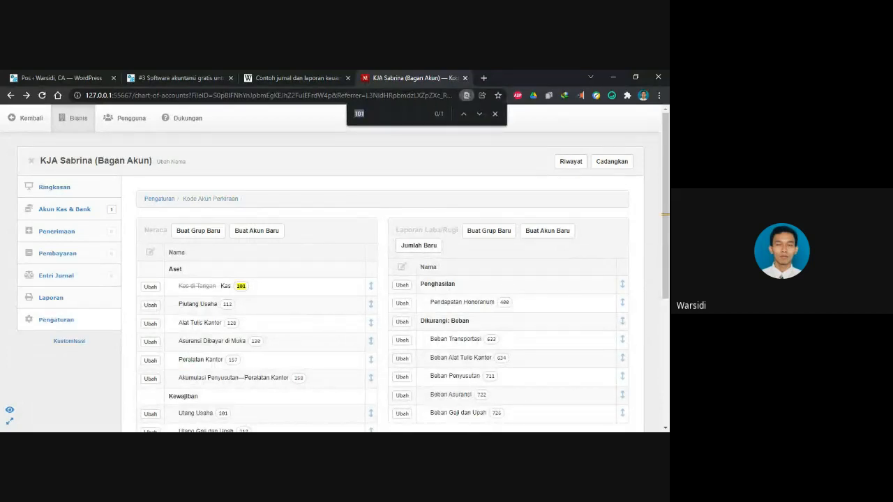
text(kode akun)
key(Escape)
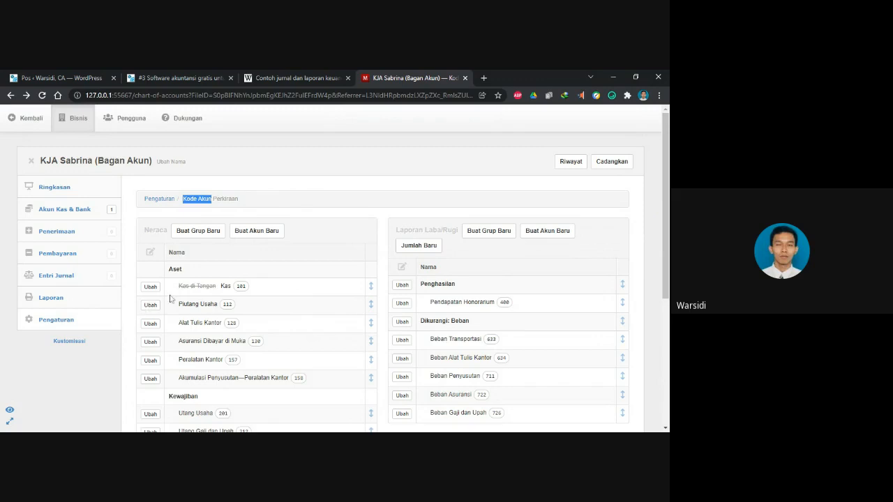
Step: Inspect the Piutang Usaha account's edit form, including its name and code, and return to Kode Akun Perkiraan without updating
click(271, 238)
click(150, 306)
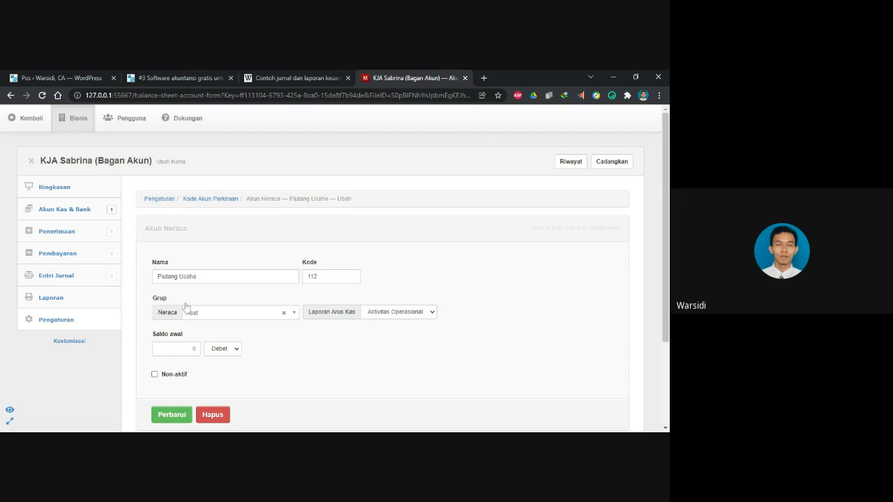
click(178, 276)
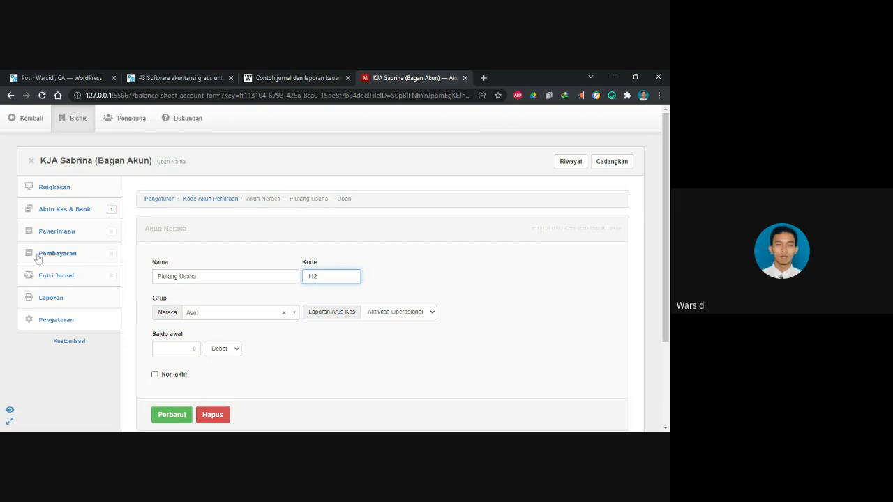
click(211, 200)
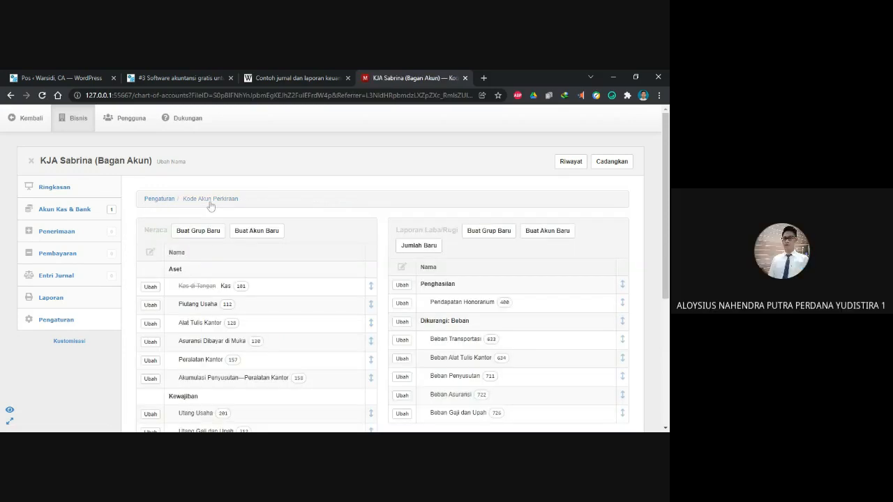
Step: Review the balance sheet accounts from Piutang Usaha to Akumulasi Penyusutan under Aset, and both Utang accounts under Kewajiban
scroll(211, 205, down, 2)
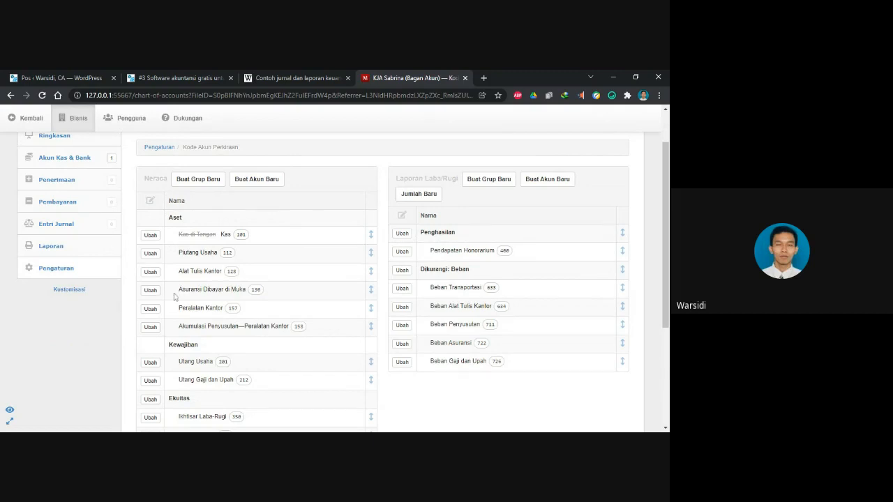
double_click(193, 253)
drag(180, 271, 202, 289)
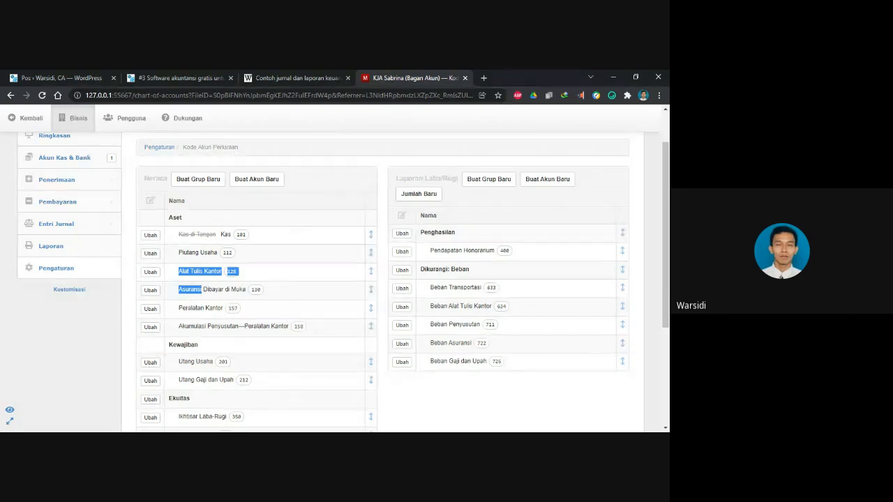
double_click(214, 290)
double_click(192, 308)
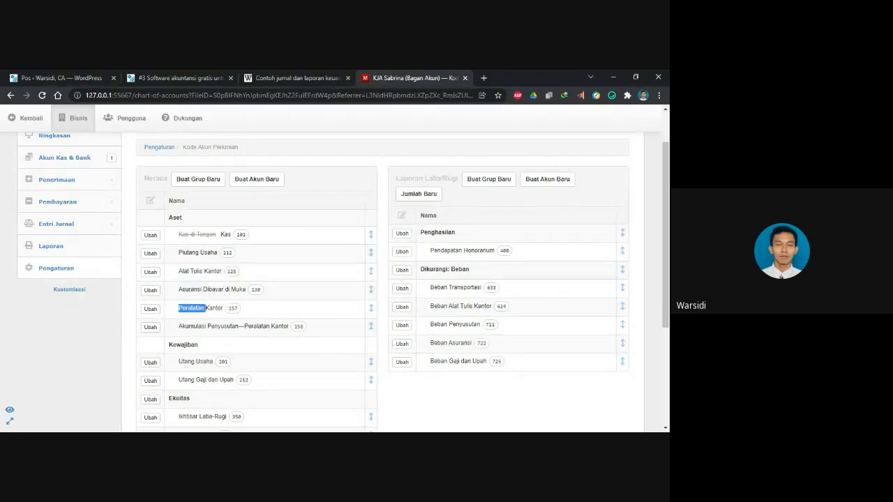
double_click(193, 327)
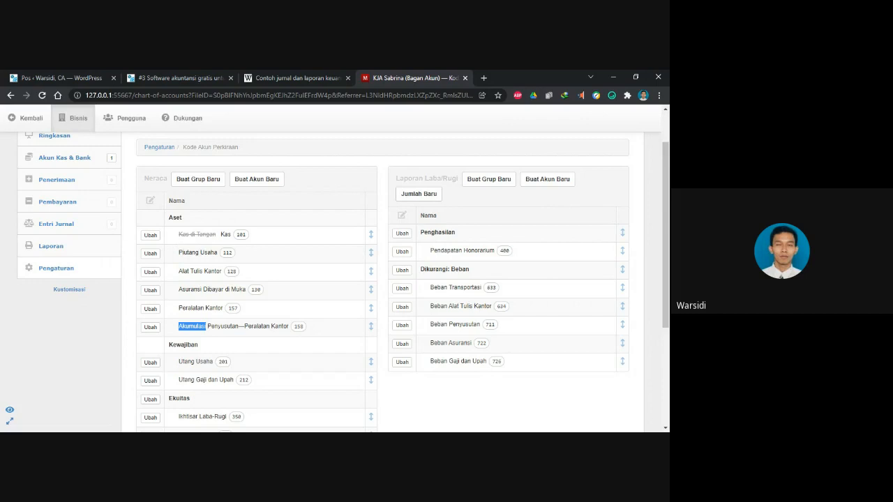
double_click(186, 361)
double_click(185, 379)
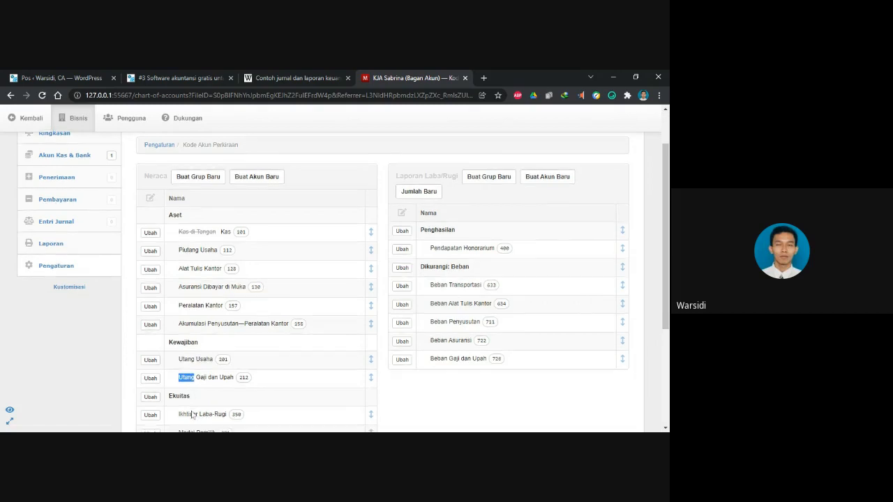
Step: Examine Ikhtisar Laba-Rugi under Ekuitas, view the Modal Pemilik account's edit form, and return to the account list
scroll(195, 415, down, 1)
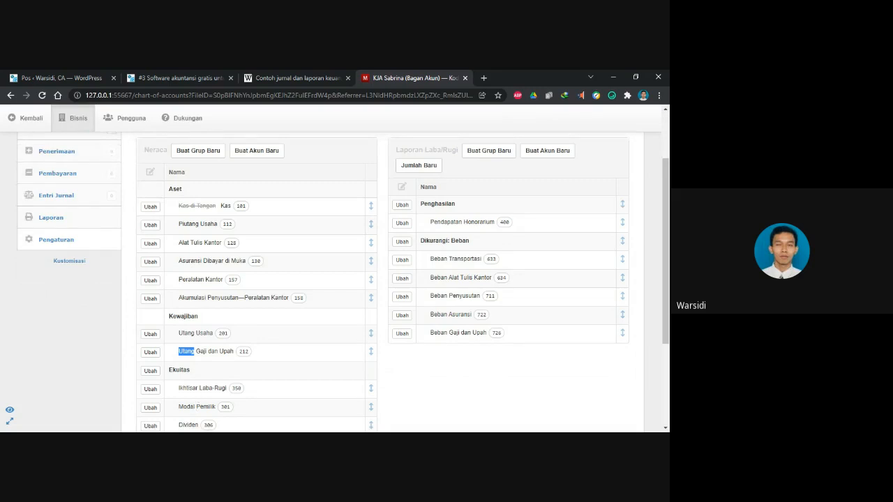
double_click(187, 388)
shift+click(241, 389)
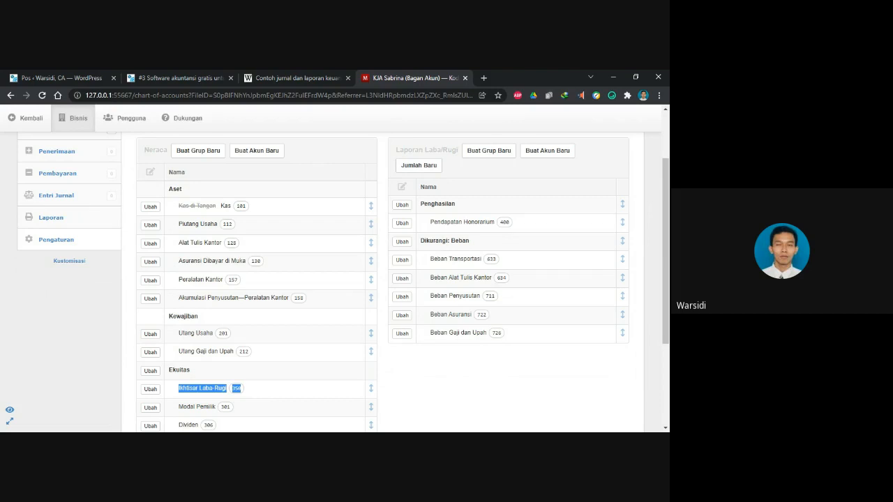
double_click(187, 407)
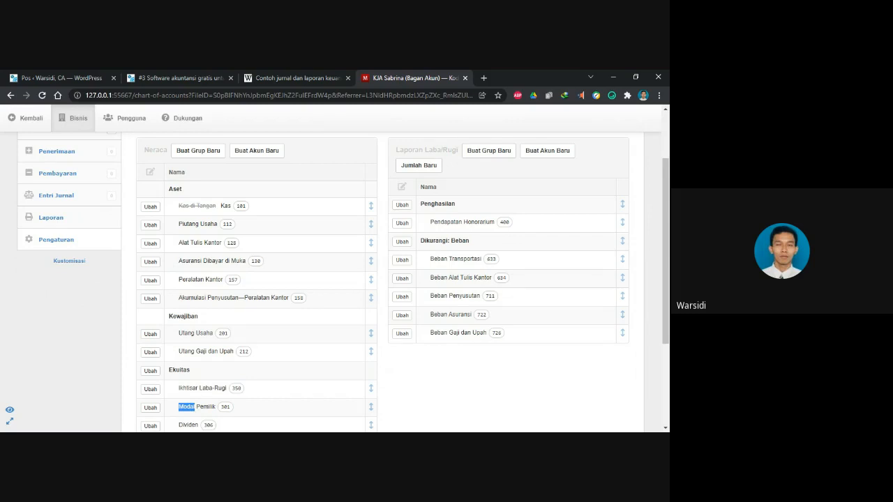
click(151, 408)
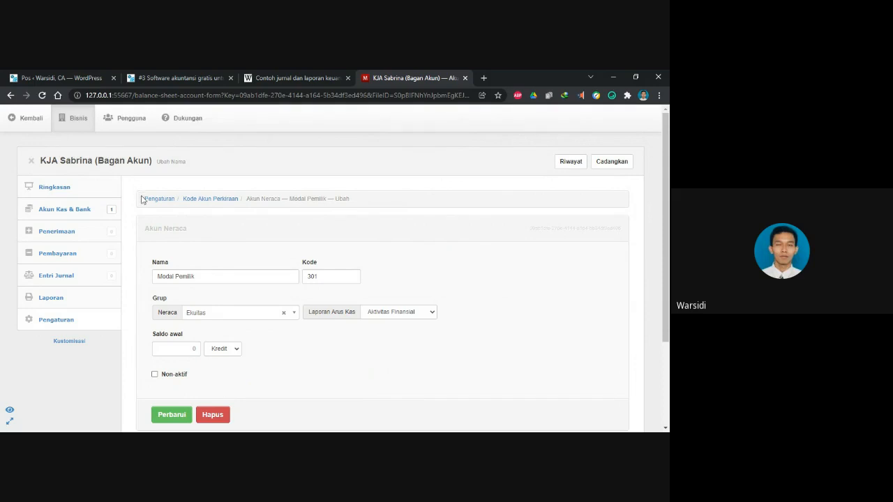
click(210, 199)
Step: Review the remaining Ekuitas accounts, view the edit forms of Laba Ditahan and Dividen, and return to the account list
scroll(211, 265, down, 3)
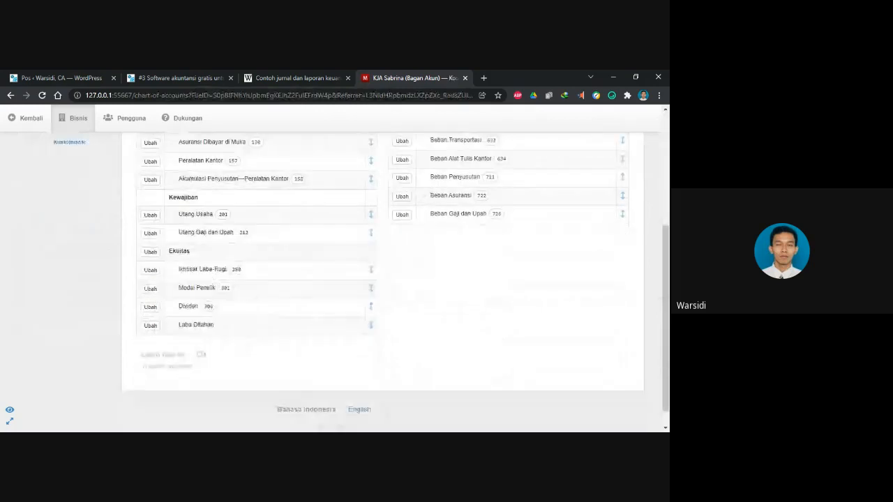
scroll(191, 315, up, 3)
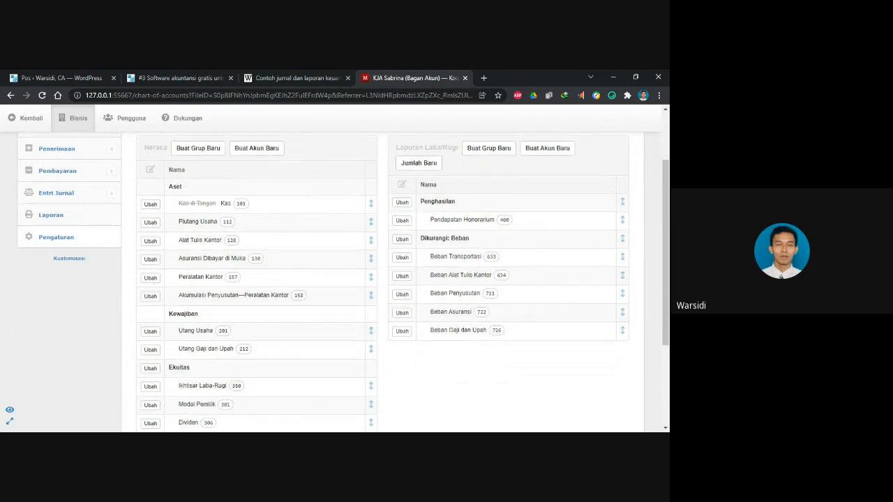
scroll(382, 279, down, 3)
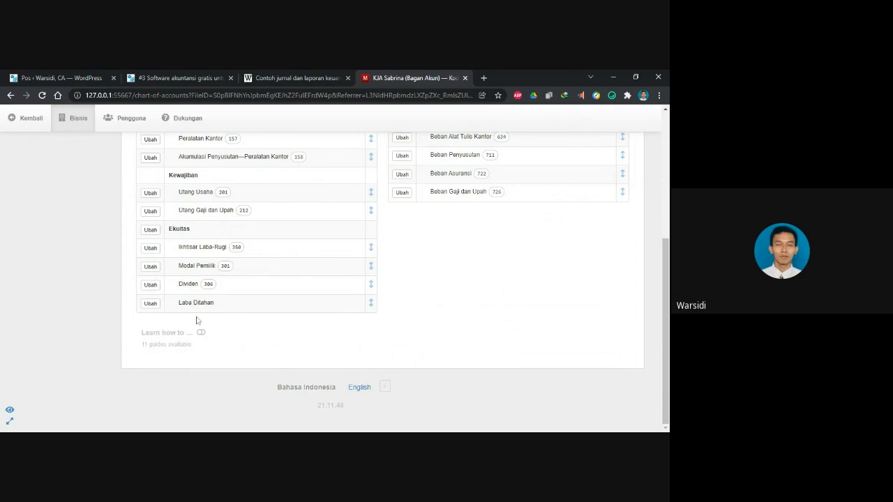
click(150, 304)
double_click(189, 248)
click(151, 284)
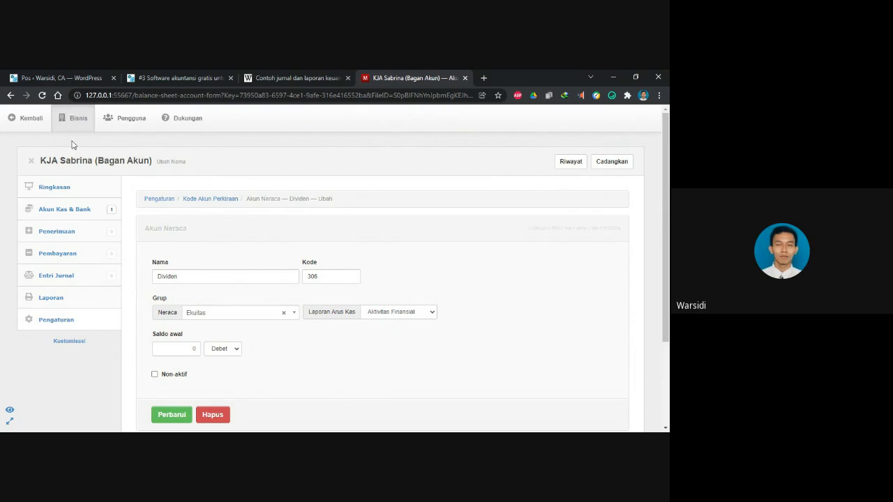
click(212, 199)
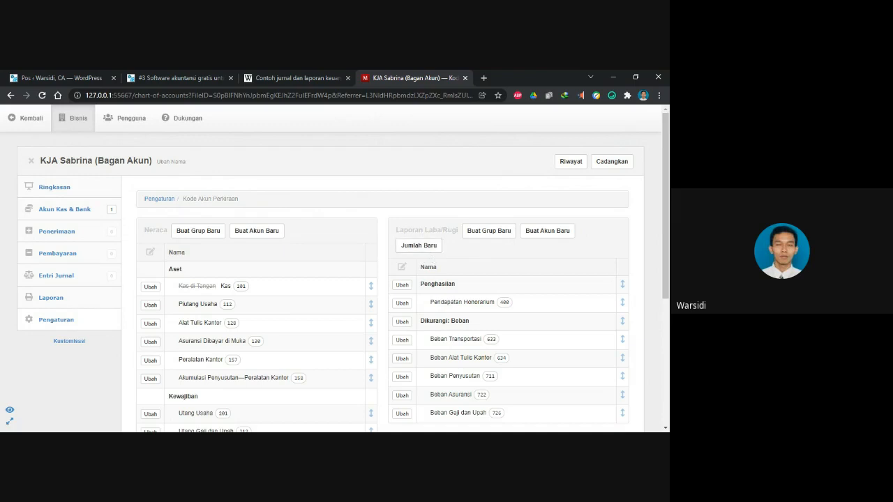
Step: Review the Laporan Laba/Rugi accounts under Penghasilan and Dikurangi: Beban, along with the rest of the account list
double_click(437, 285)
double_click(436, 321)
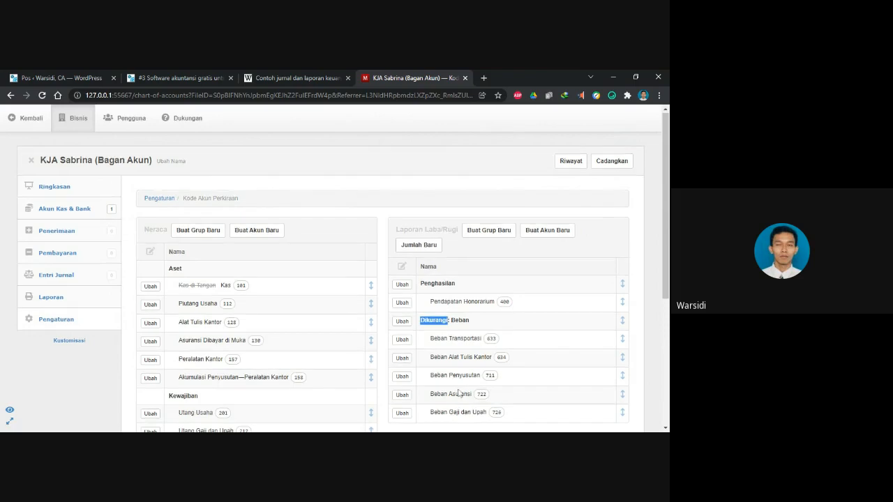
scroll(459, 394, down, 1)
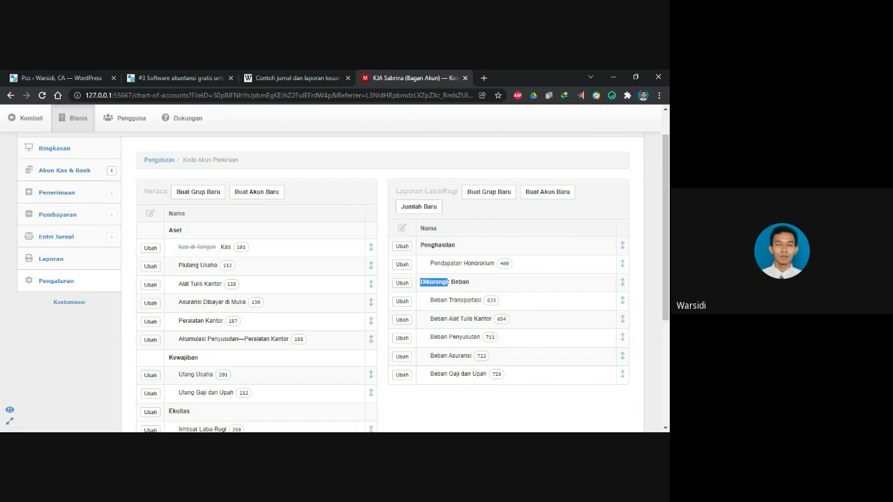
click(412, 210)
scroll(382, 279, down, 1)
scroll(383, 279, down, 1)
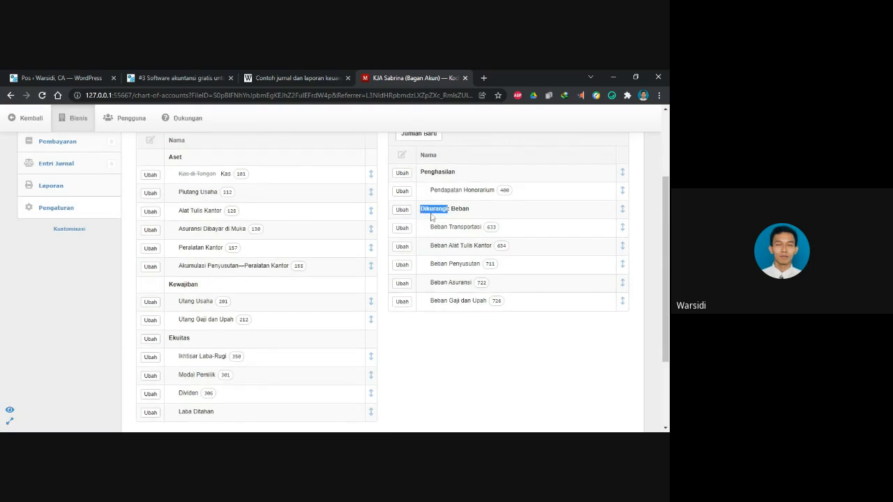
scroll(432, 218, down, 1)
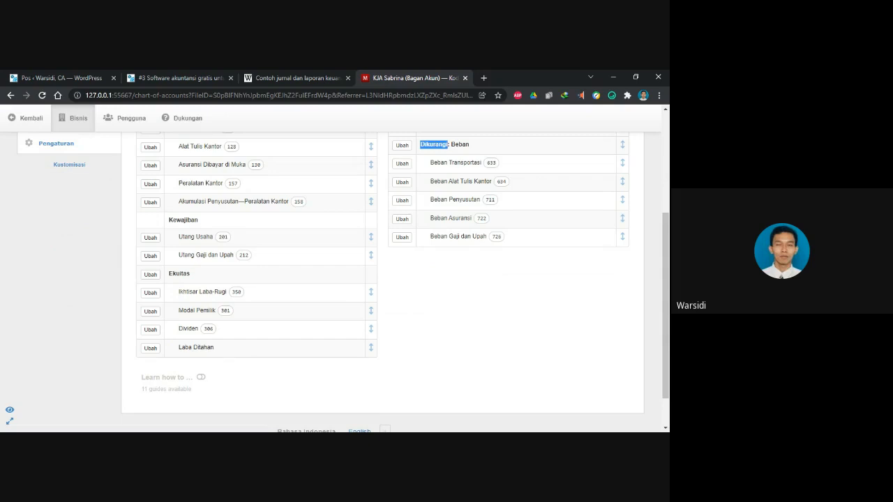
Step: Switch to the sample service-company journal article and find its table of account codes, names and types
key(ctrl+Tab)
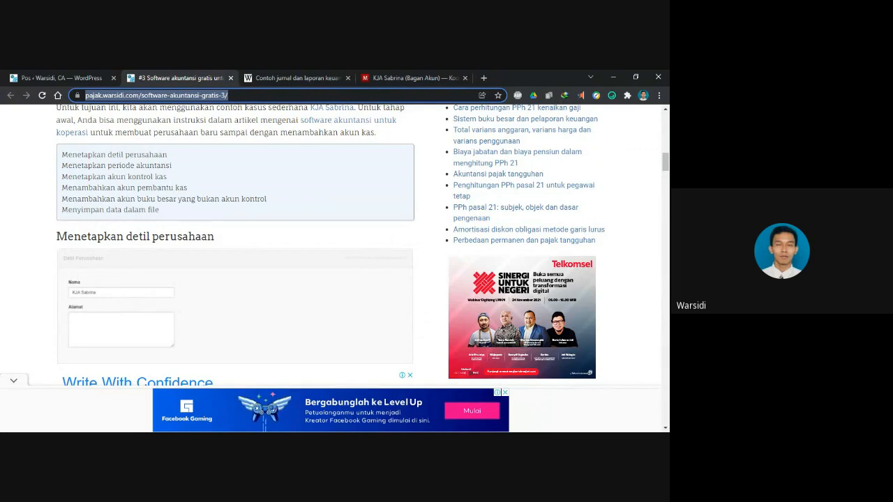
key(ctrl+Tab)
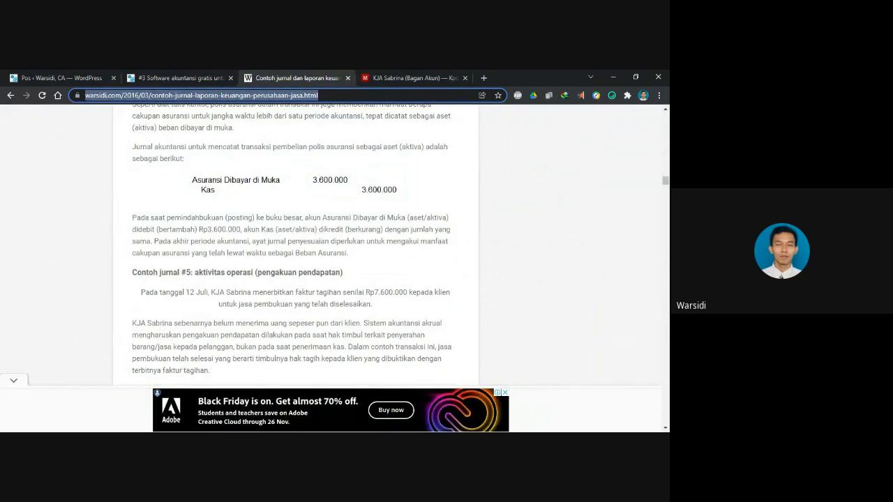
scroll(295, 244, up, 1)
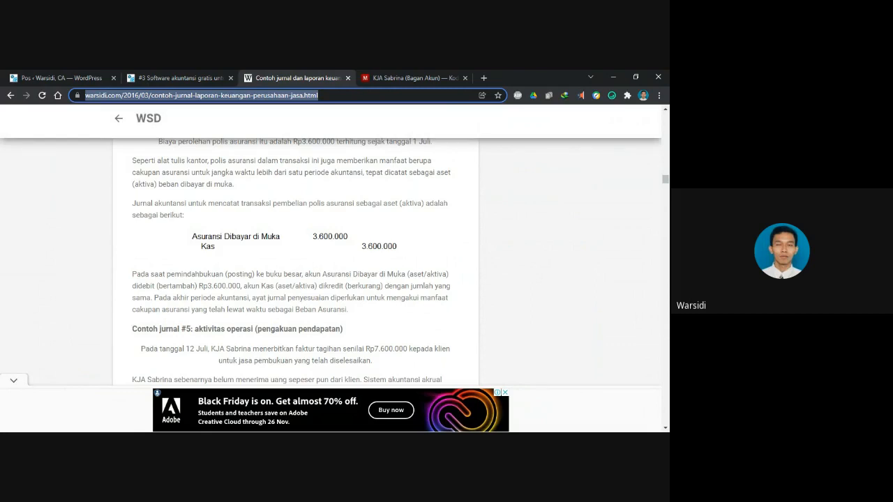
scroll(296, 262, up, 2)
scroll(330, 261, up, 7)
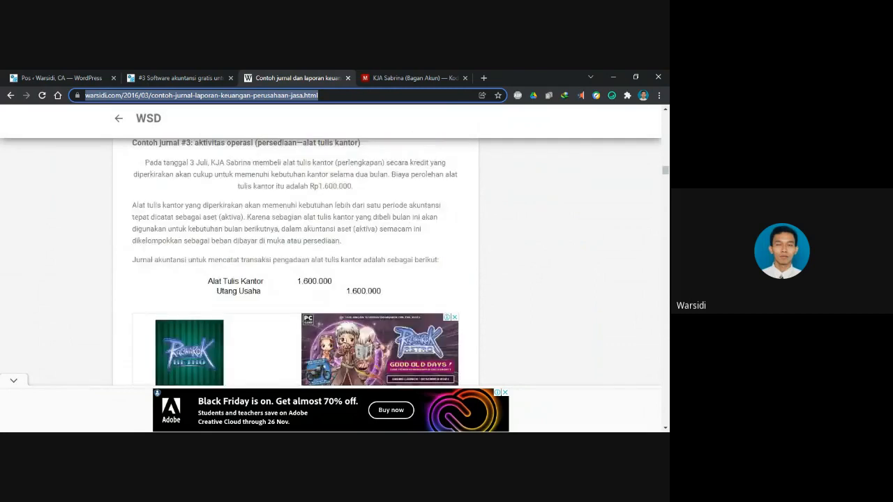
scroll(330, 247, down, 1)
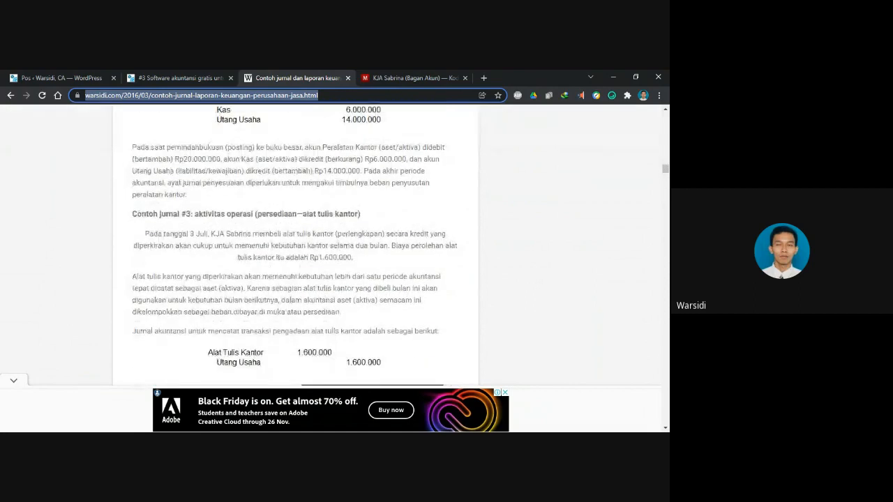
scroll(433, 251, up, 10)
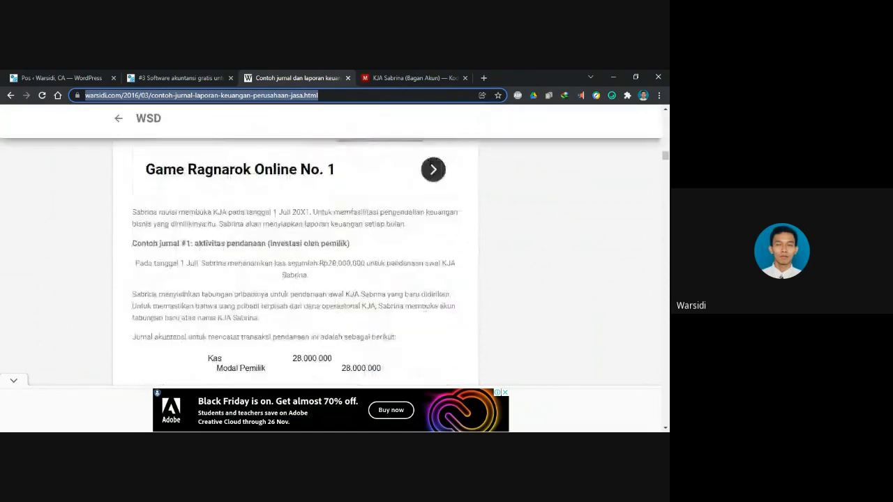
scroll(434, 251, up, 2)
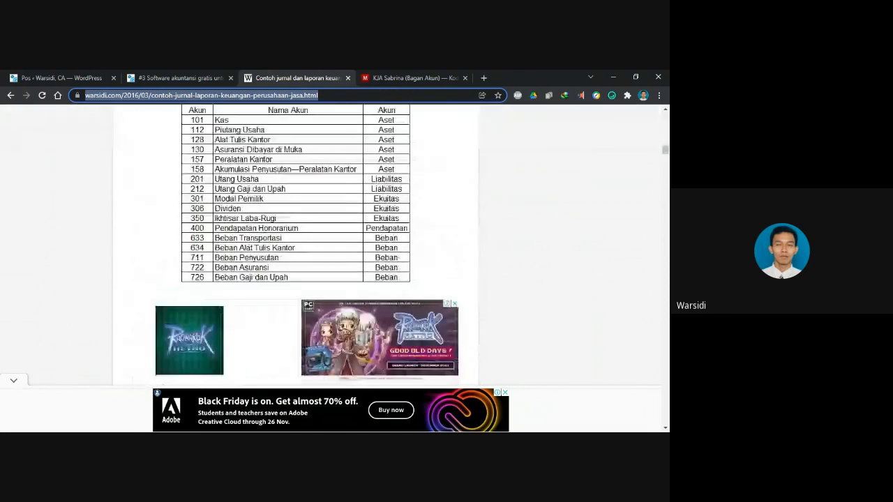
Step: Read Contoh jurnal #1 in the article, covering the owner's investment transaction and its journal entry
scroll(331, 251, down, 3)
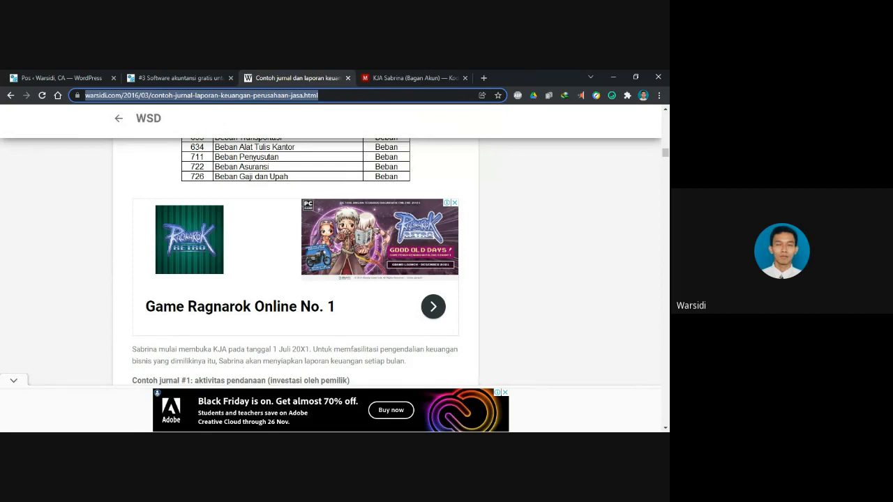
scroll(246, 373, down, 1)
scroll(233, 369, down, 1)
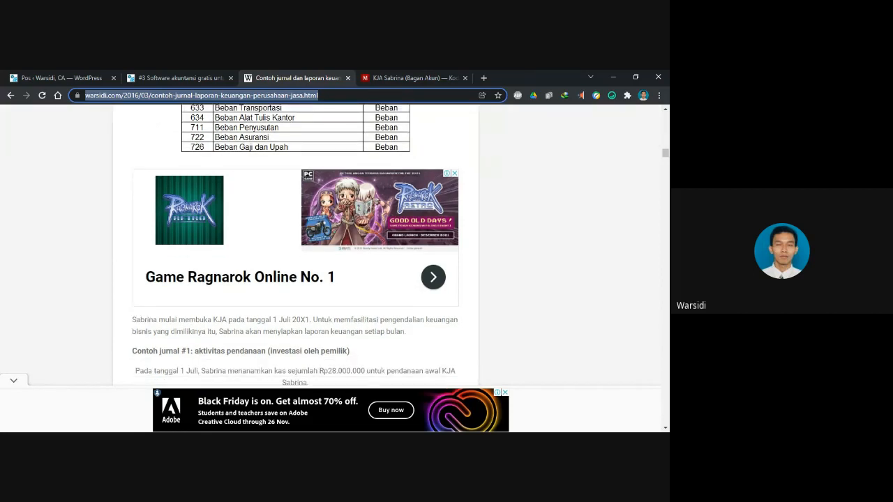
scroll(296, 244, down, 1)
scroll(253, 349, down, 2)
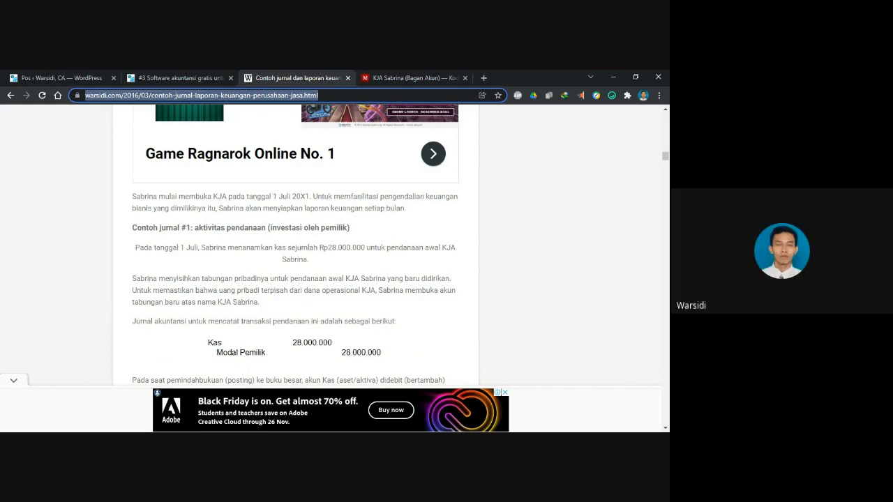
Step: Switch back to KJA Sabrina in Manager and start a new receipt under Penerimaan
key(ctrl+Tab)
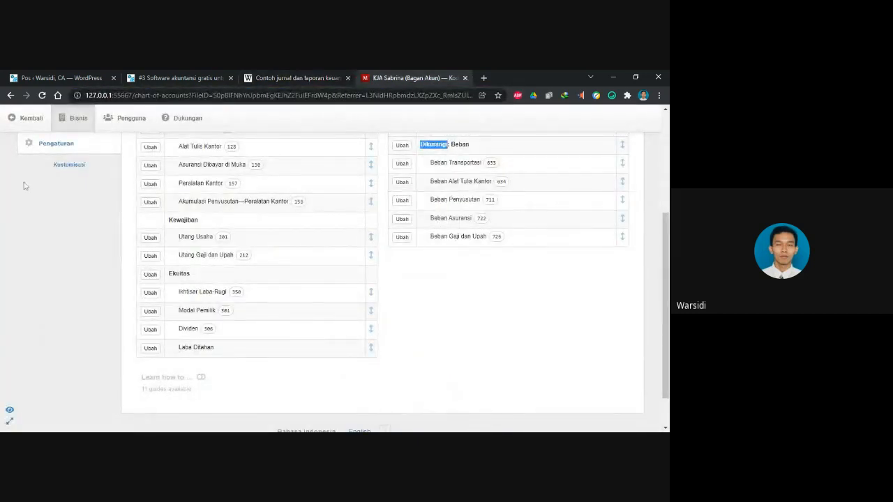
scroll(24, 186, up, 1)
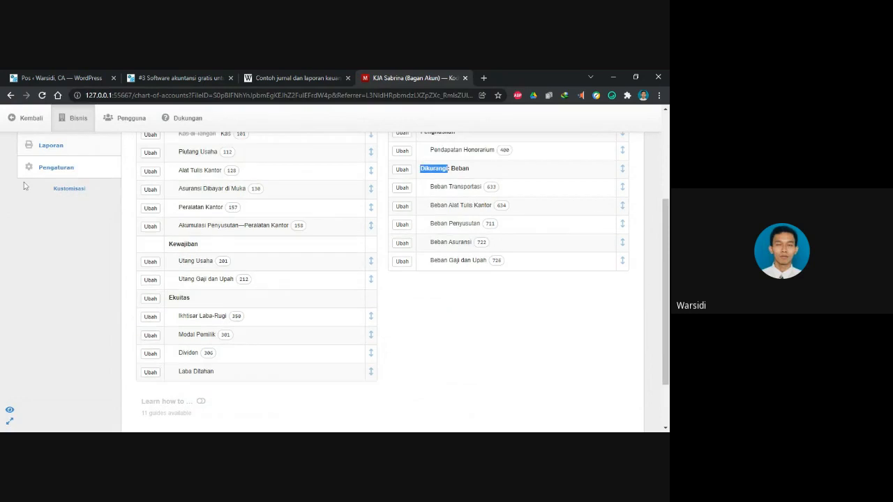
scroll(24, 183, up, 3)
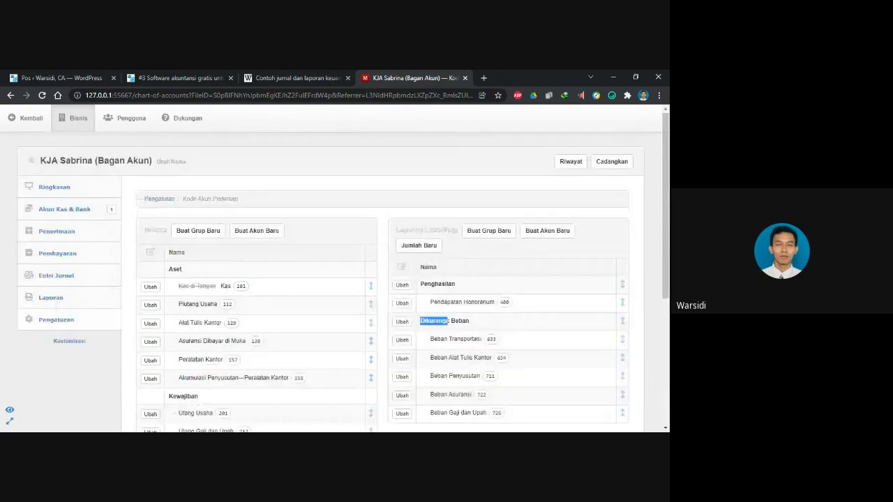
click(58, 237)
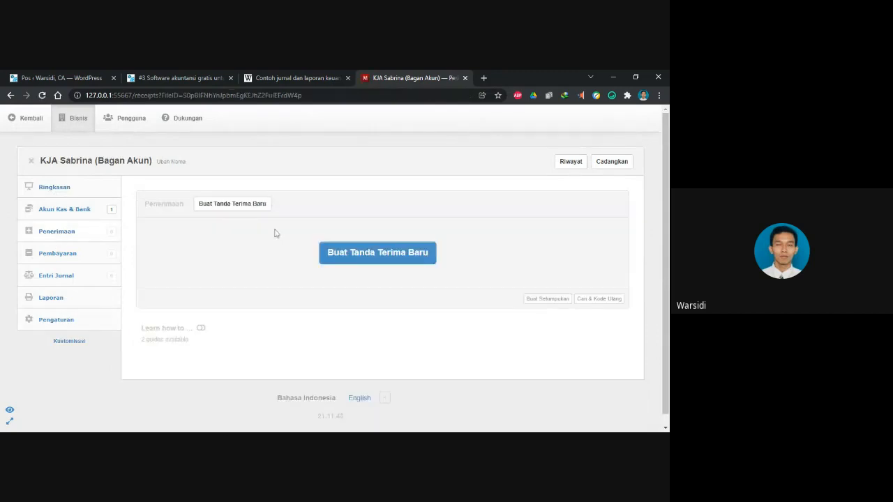
click(362, 259)
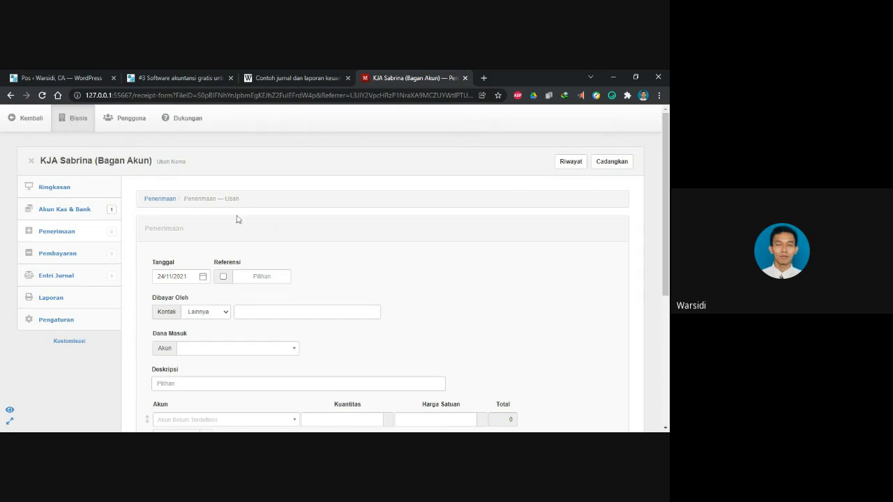
Step: Enable the automatic reference for the receipt and set its date to 1/7/2021
click(161, 273)
click(170, 277)
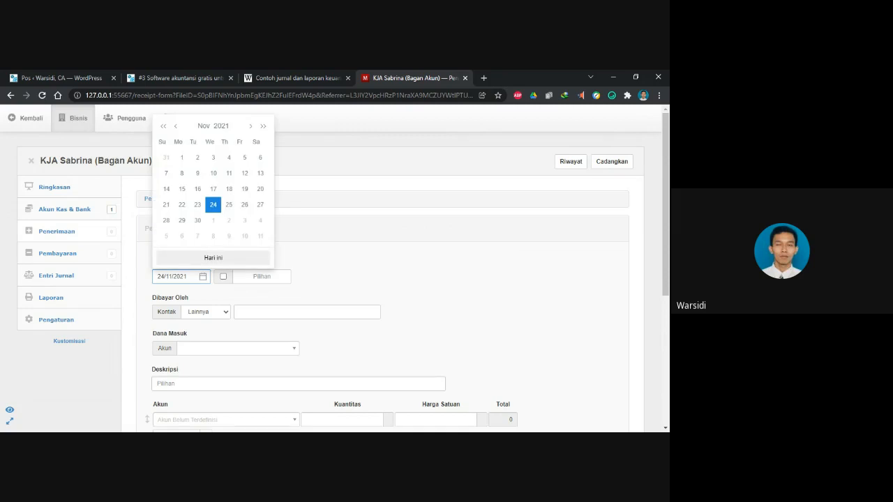
click(225, 279)
click(224, 276)
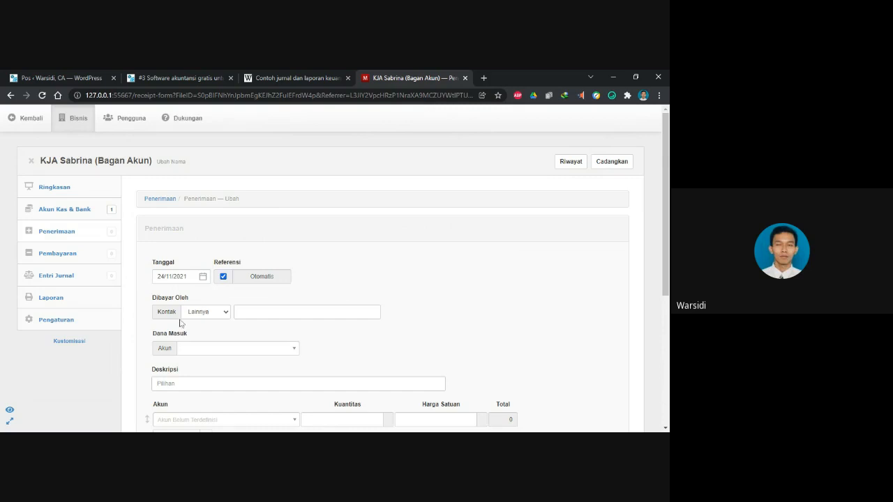
click(183, 277)
click(171, 277)
mouse_move(165, 277)
mouse_down()
mouse_move(157, 277)
mouse_move(165, 277)
mouse_up()
text(1)
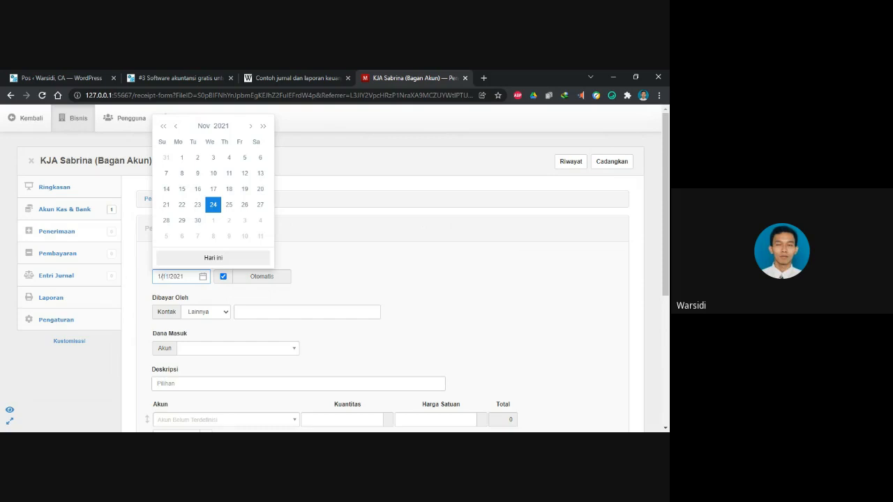
drag(170, 277, 162, 277)
text(7)
Step: Enter the owner's name as the payer and choose Kas as the account receiving the funds
click(237, 314)
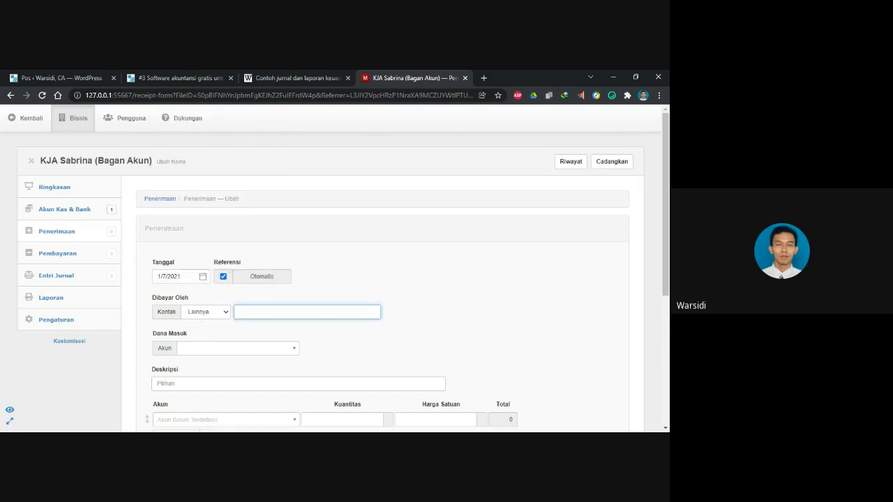
click(201, 313)
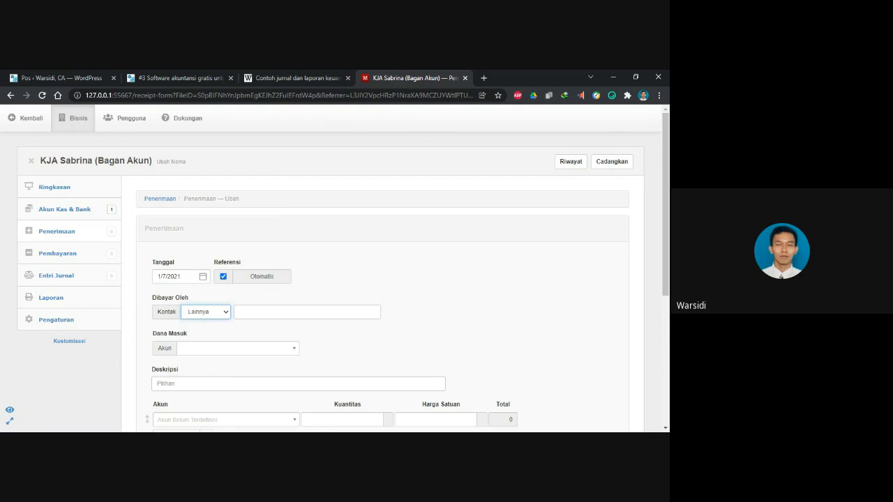
click(239, 312)
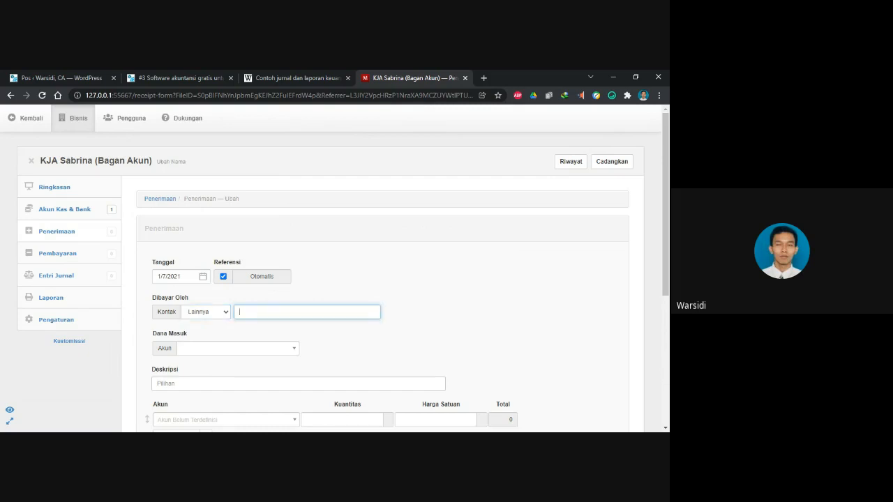
text(Sabrina)
click(200, 349)
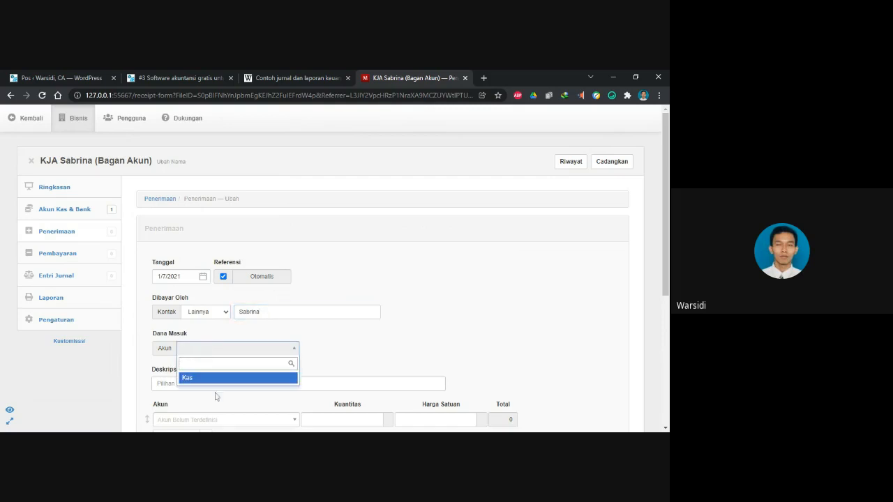
click(195, 381)
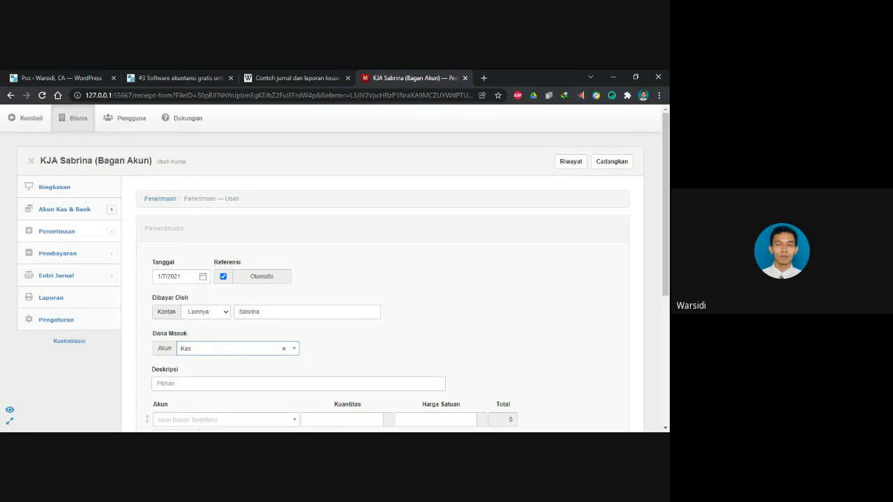
click(187, 356)
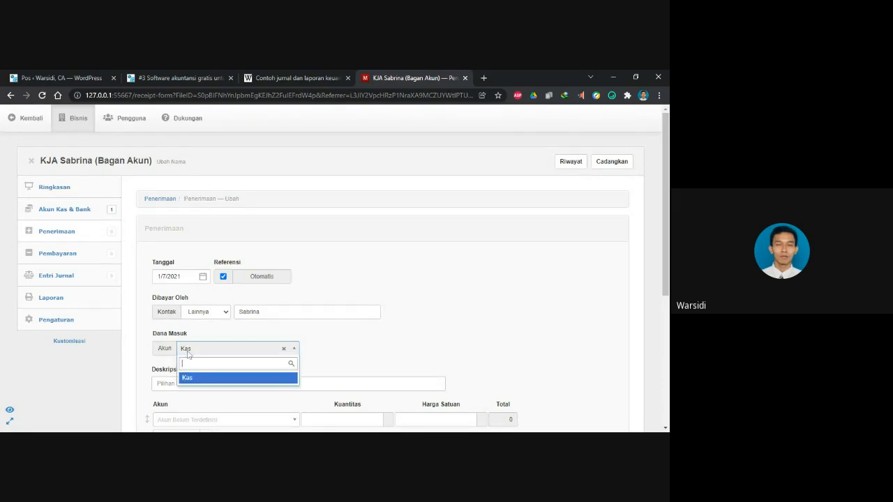
click(200, 382)
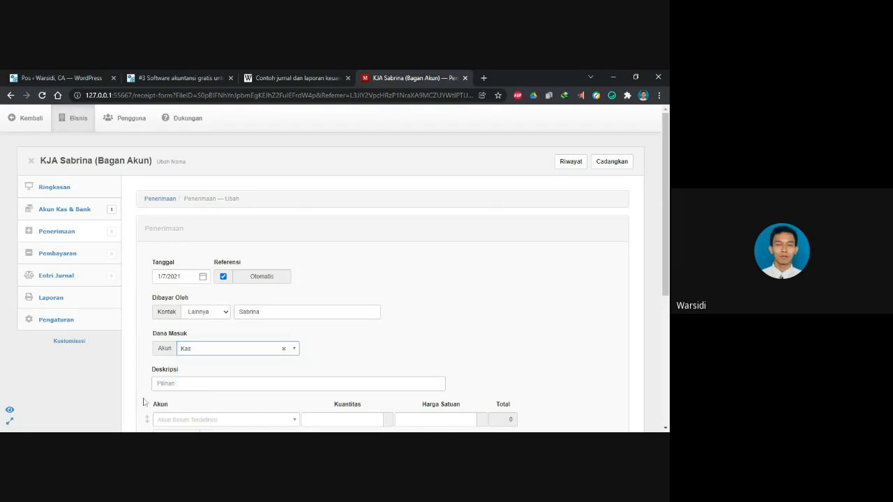
Step: Assign the receipt's first line to account 301 - Modal Pemilik, leaving the description blank
click(188, 383)
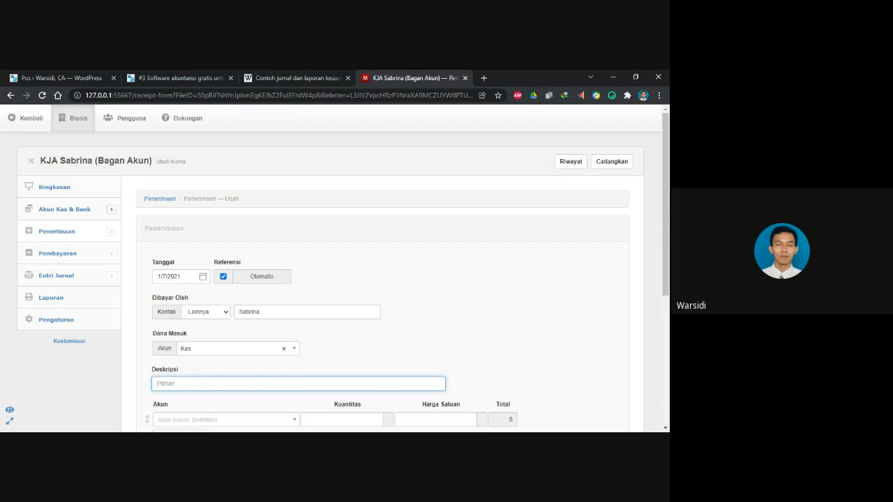
scroll(182, 406, down, 1)
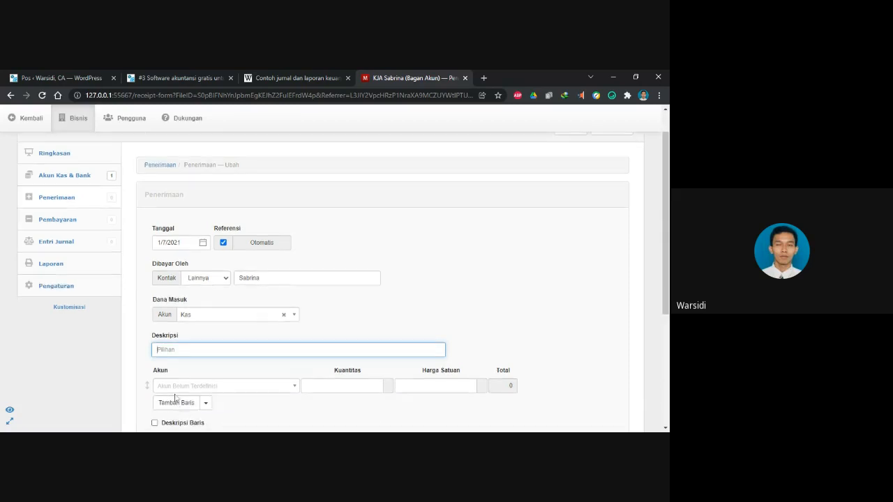
double_click(160, 370)
click(175, 386)
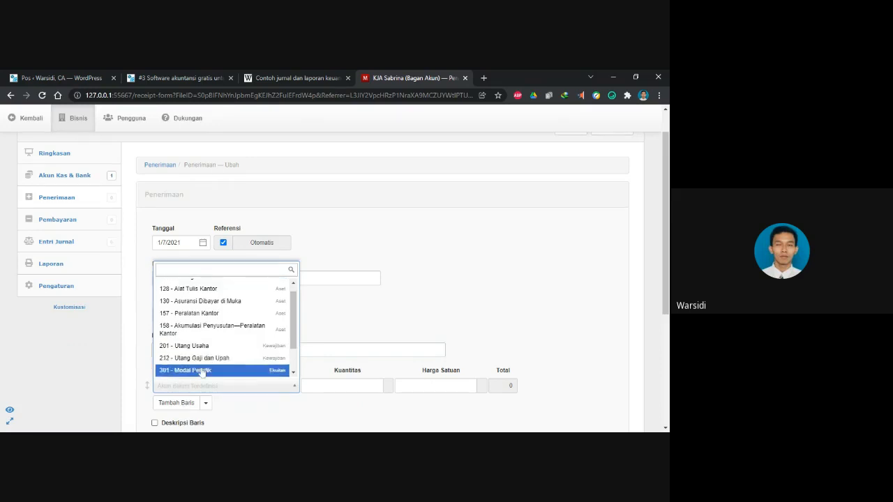
click(202, 373)
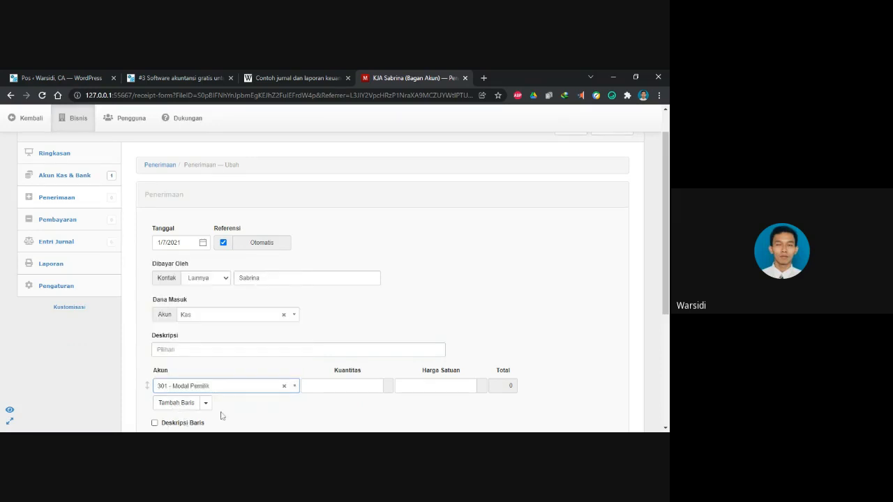
scroll(332, 395, down, 2)
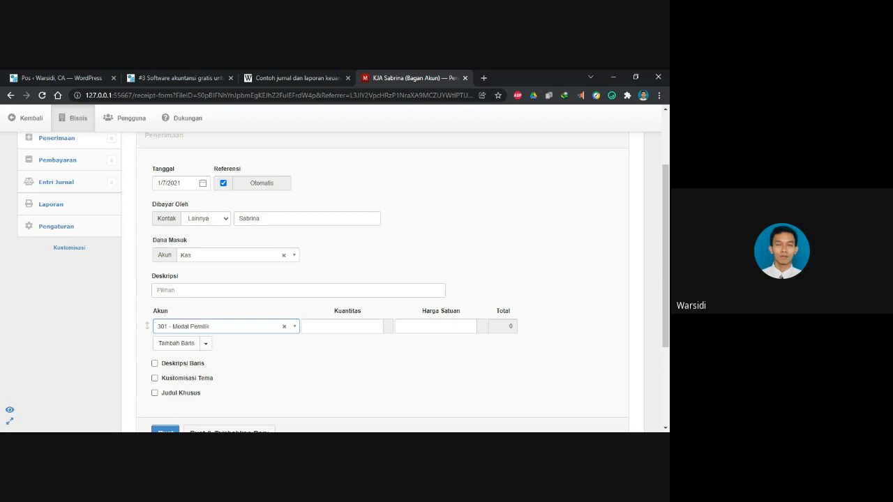
scroll(179, 410, down, 2)
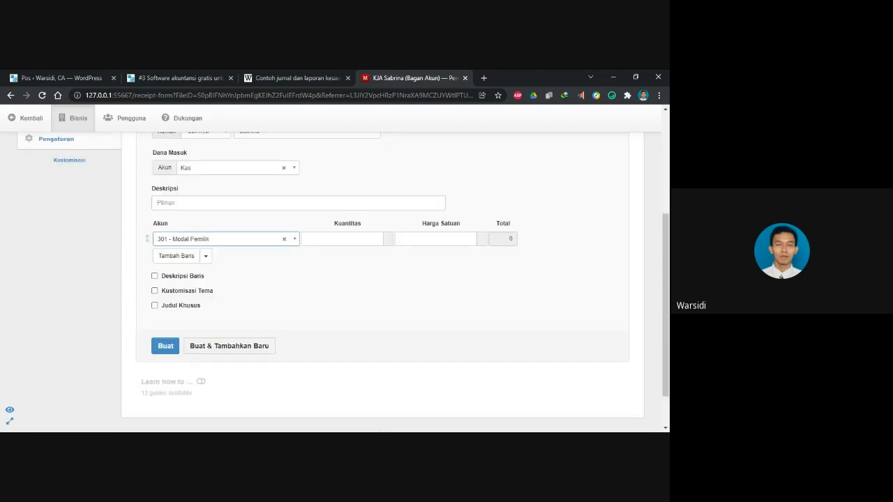
Step: Leave the receipt form and return to the Penerimaan list
click(167, 349)
scroll(106, 283, up, 5)
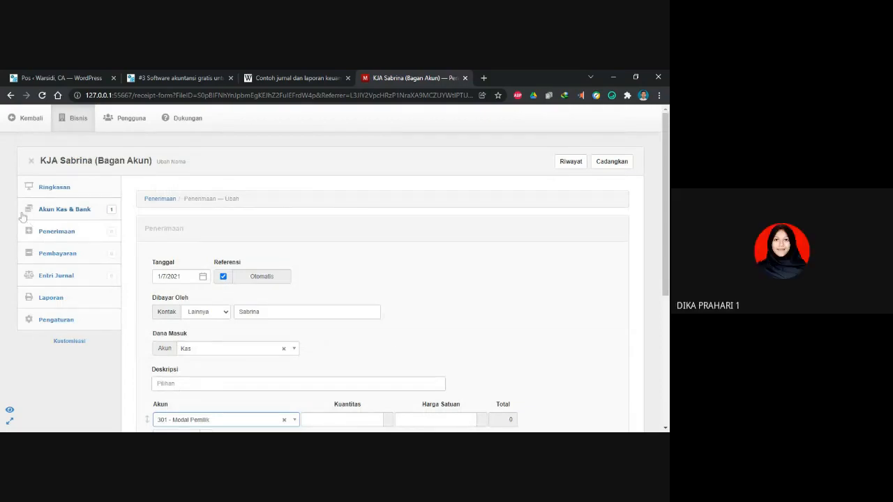
click(55, 235)
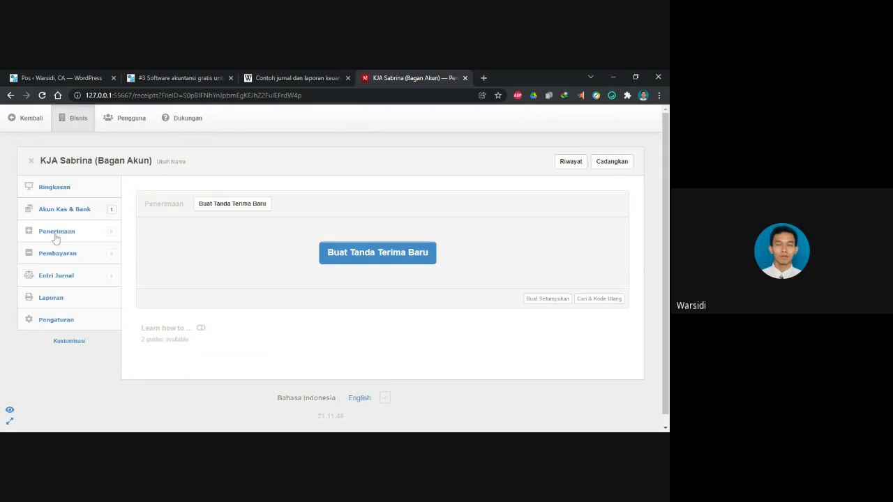
Step: Switch to the sample journal article and review the second example, the office equipment purchase entry
key(ctrl+1)
key(ctrl+Tab)
key(ctrl+Tab)
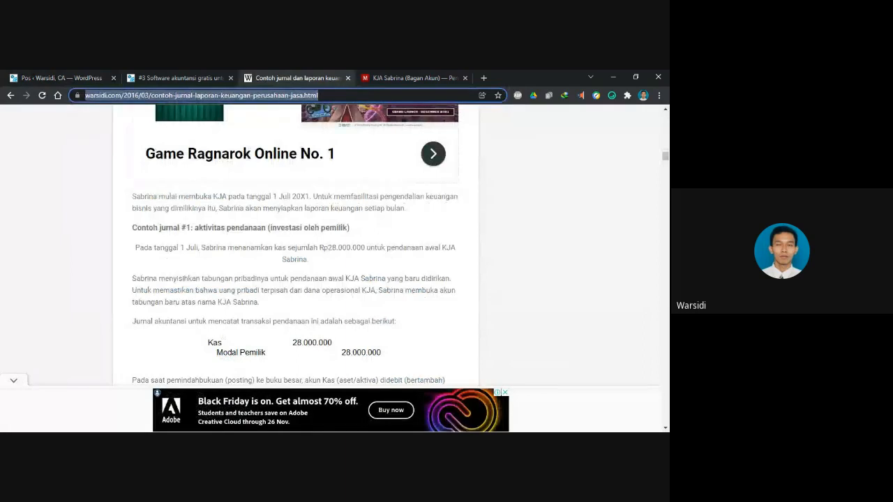
scroll(295, 245, down, 3)
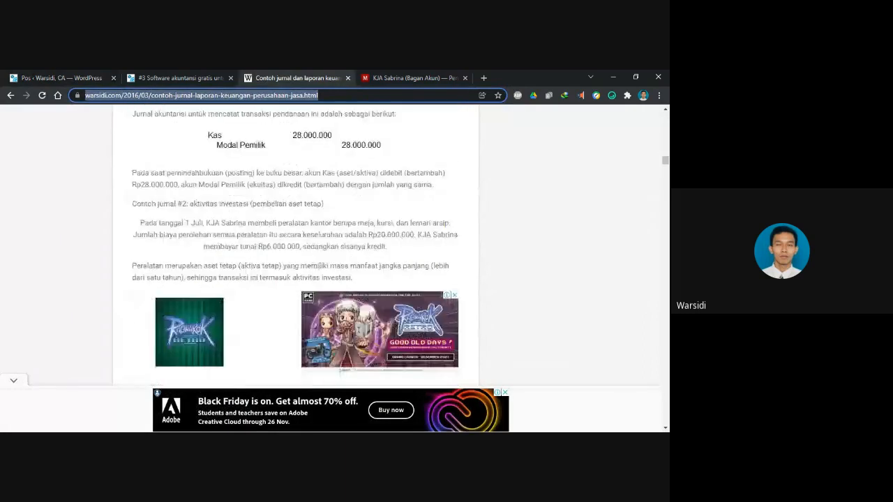
scroll(223, 347, down, 2)
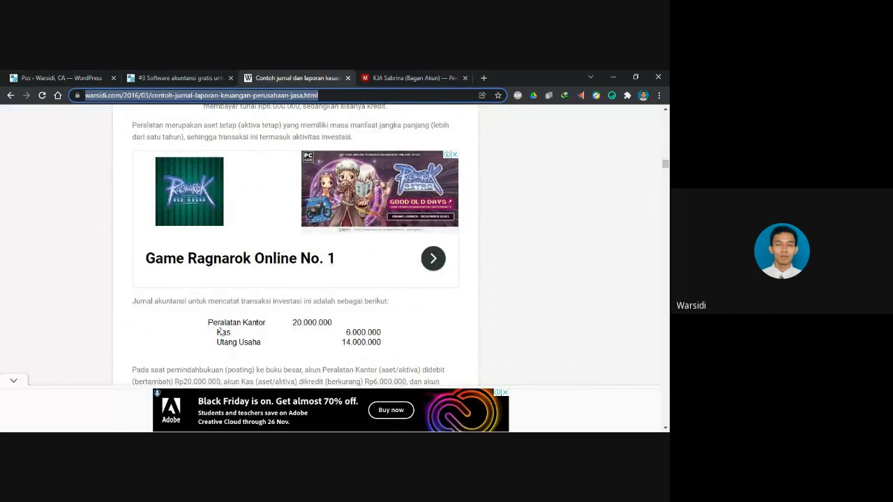
scroll(221, 332, down, 1)
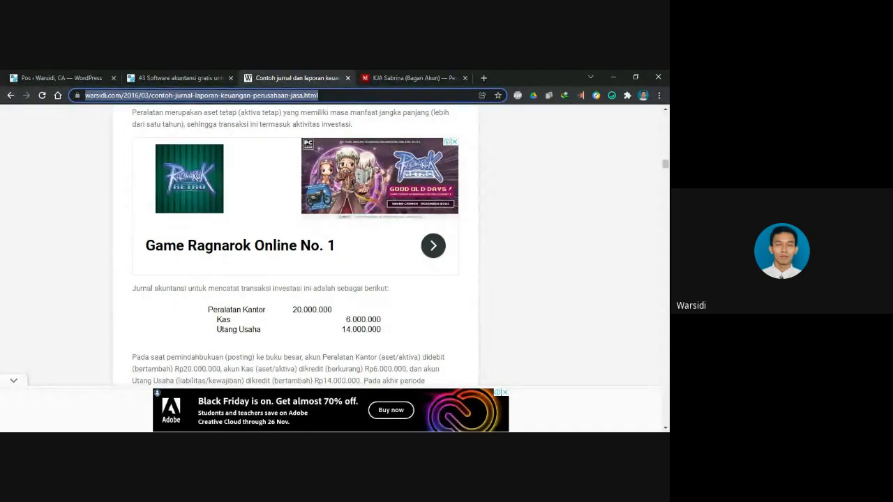
Step: Switch back to KJA Sabrina in Manager and start a new payment under Pembayaran
key(ctrl+Tab)
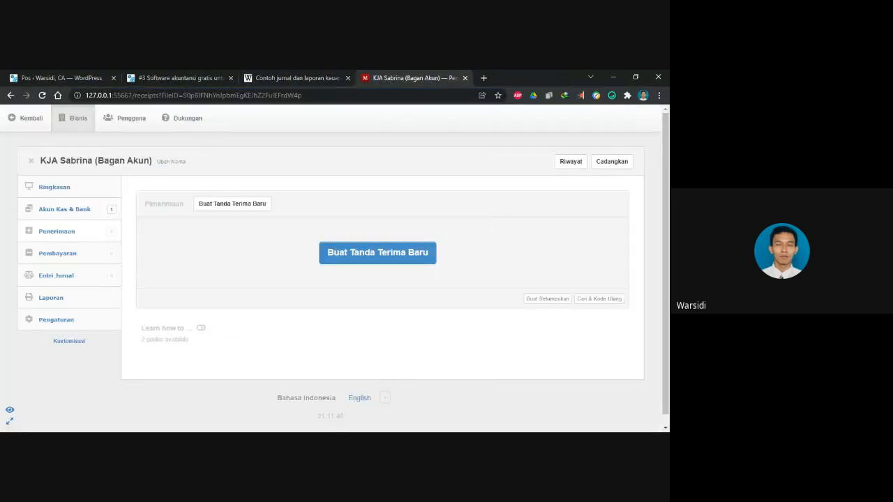
click(58, 252)
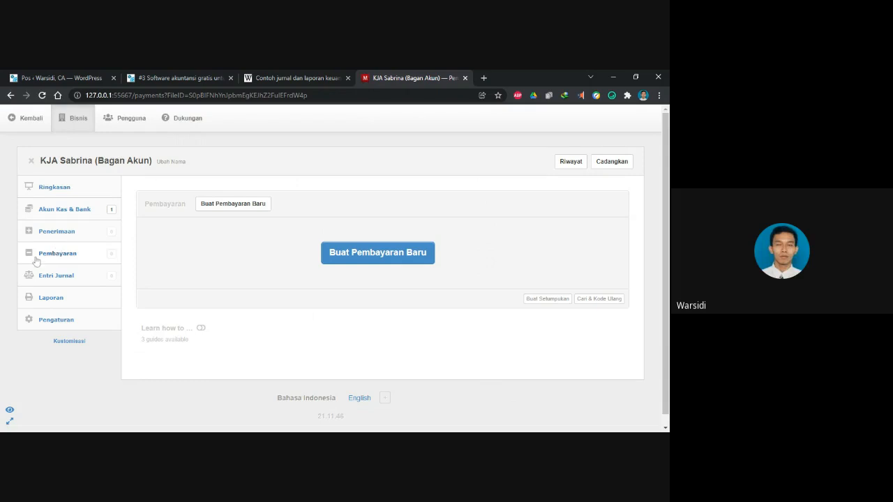
click(334, 254)
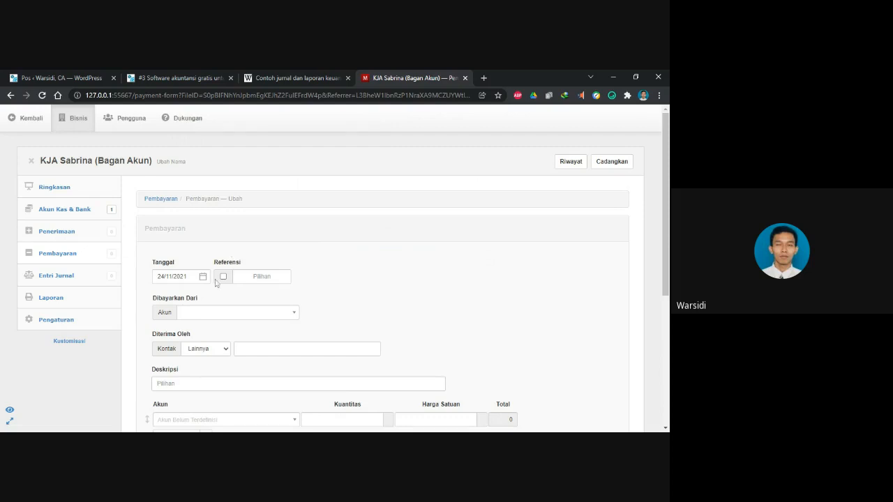
Step: Choose Kas as the account the payment is made from, leaving the automatic reference off and the recipient blank
click(168, 277)
click(224, 277)
click(223, 277)
click(185, 315)
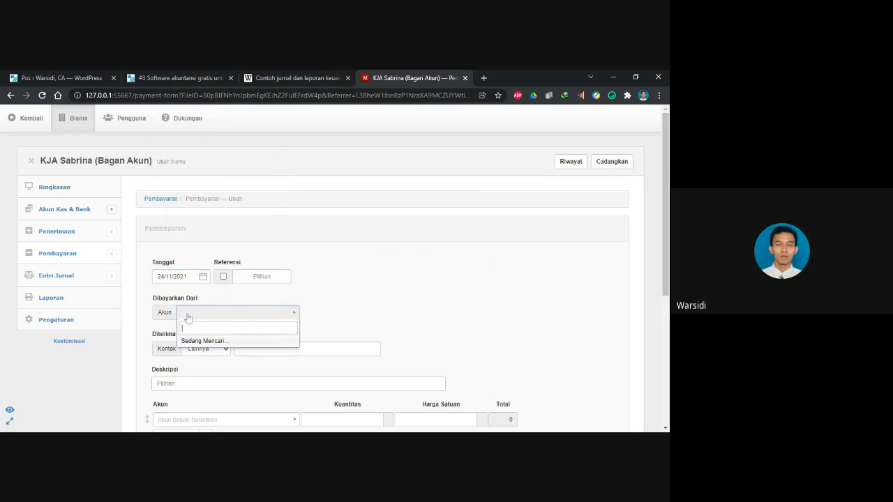
click(194, 343)
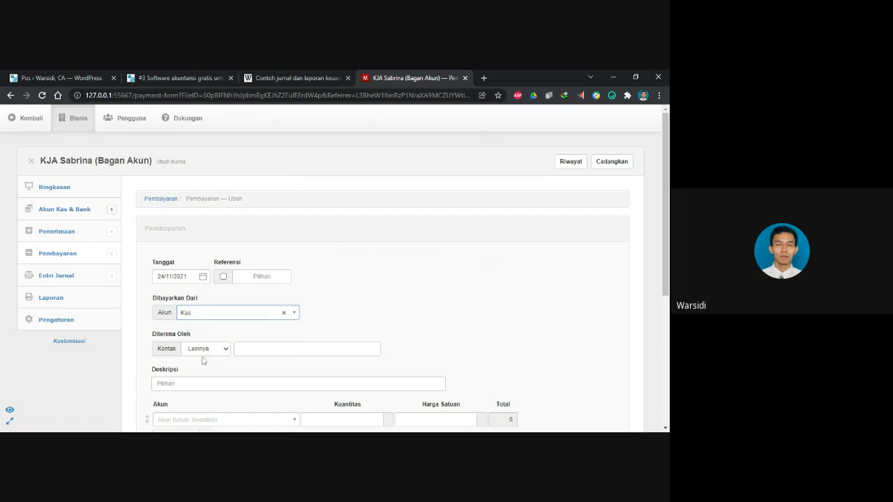
click(283, 349)
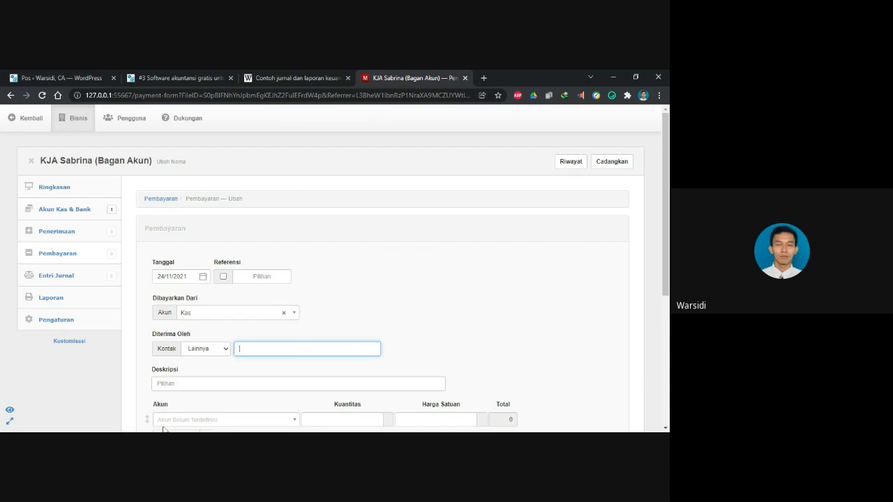
Step: Assign the payment's first line to account 157 - Peralatan Kantor
scroll(176, 411, down, 1)
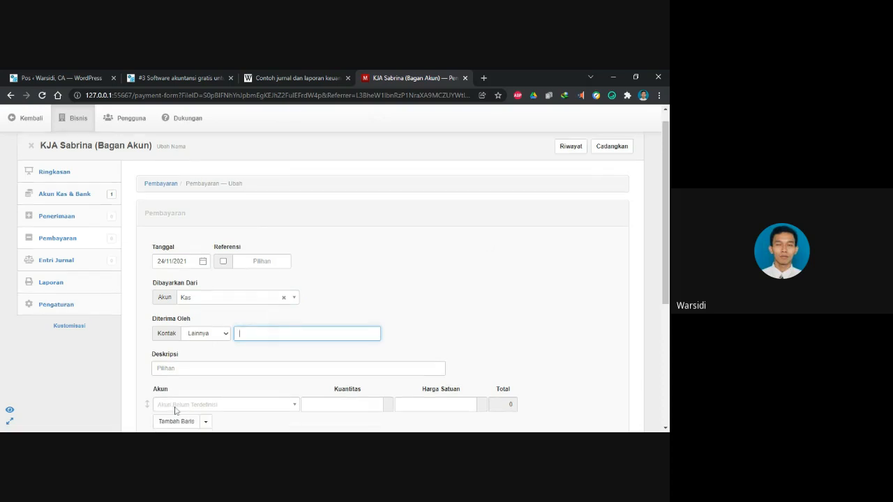
scroll(175, 411, down, 1)
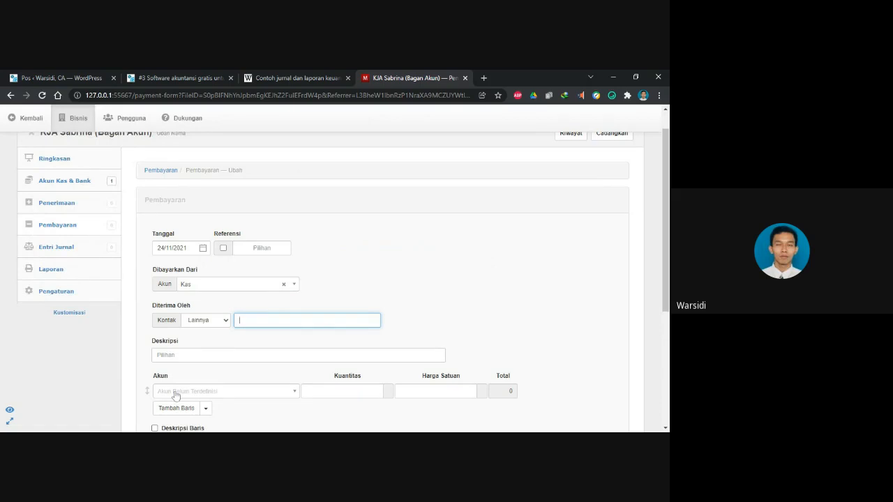
click(176, 394)
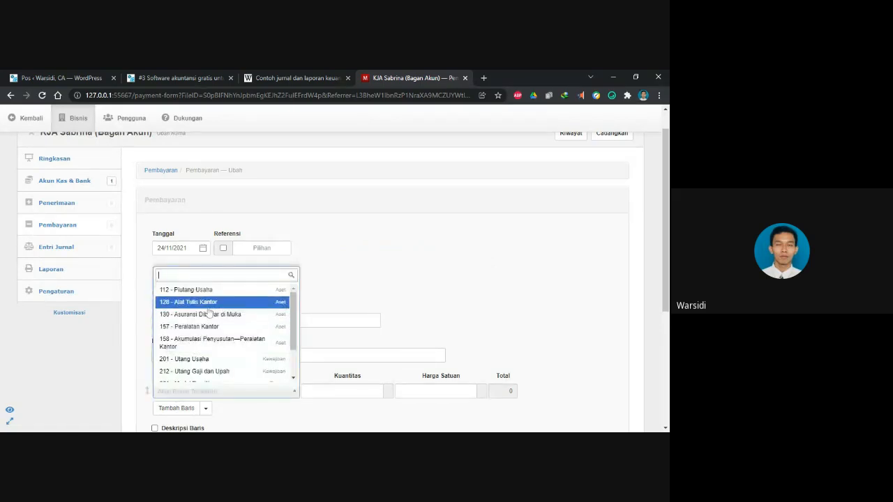
click(204, 327)
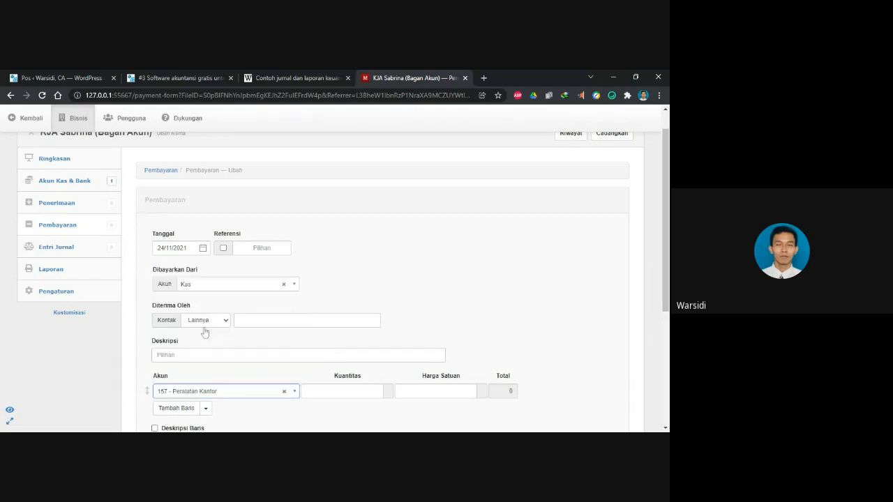
Step: Add a second line to the payment and assign it to account 201 - Utang Usaha
click(168, 412)
click(170, 411)
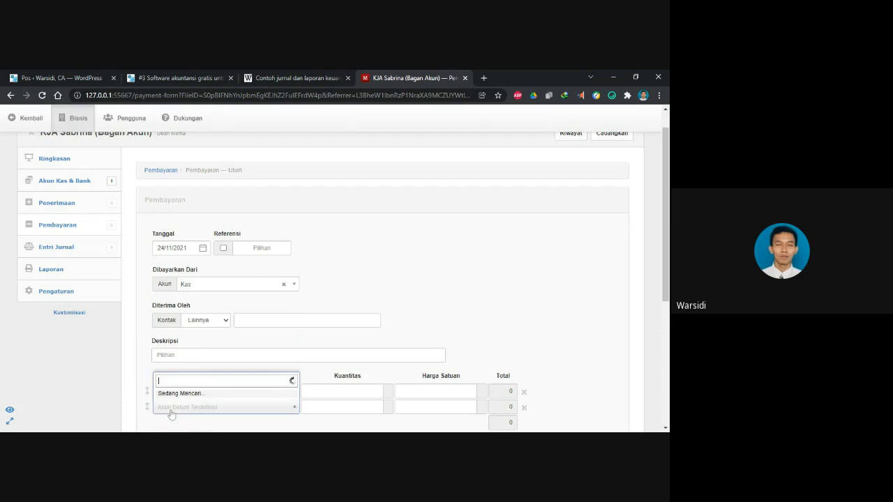
scroll(203, 373, down, 2)
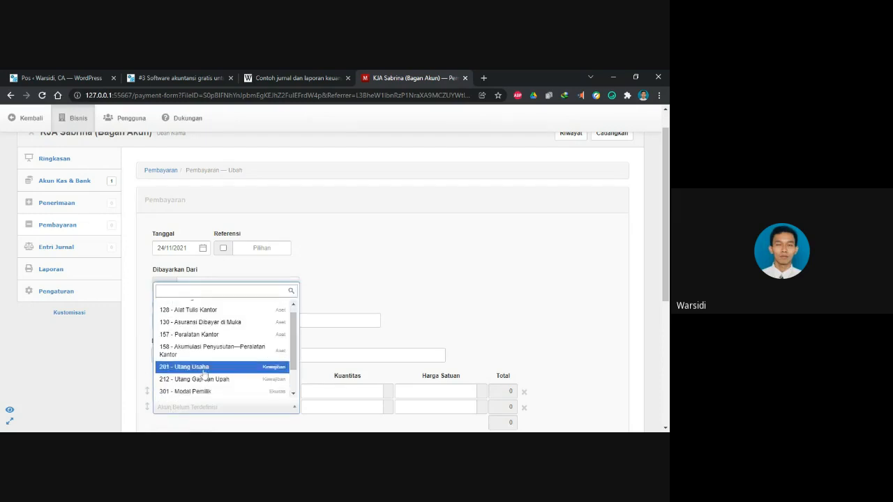
click(202, 379)
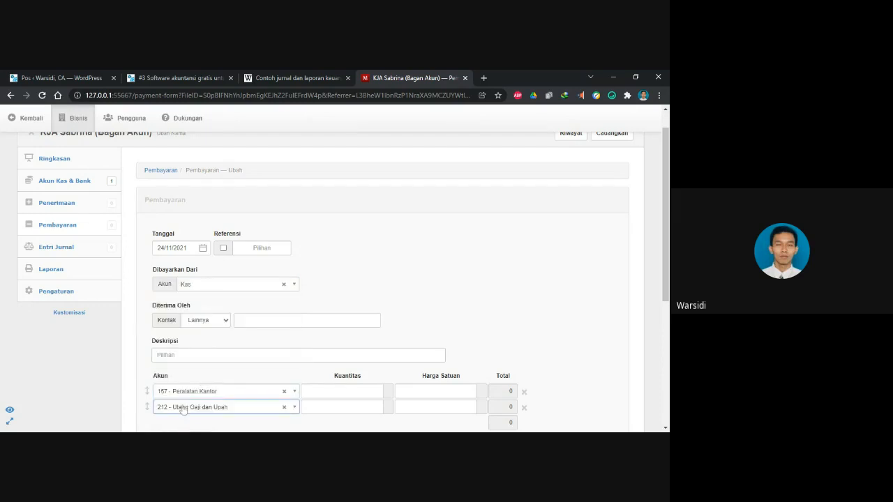
click(182, 408)
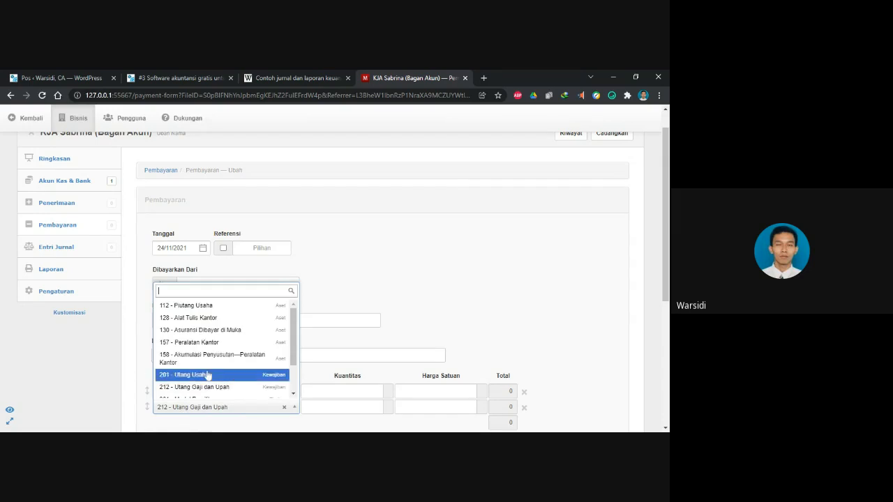
click(204, 376)
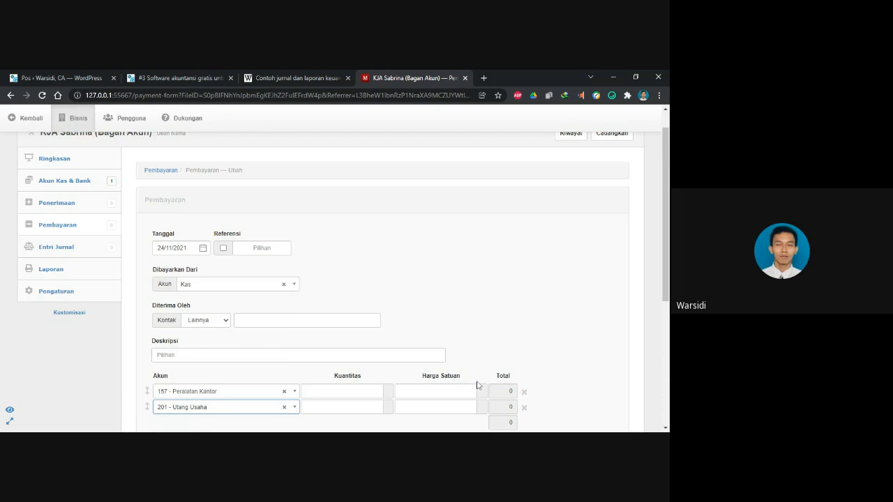
Step: Check the equipment amount in the sample journal article and set the Peralatan Kantor line's unit price to 20000000
click(436, 391)
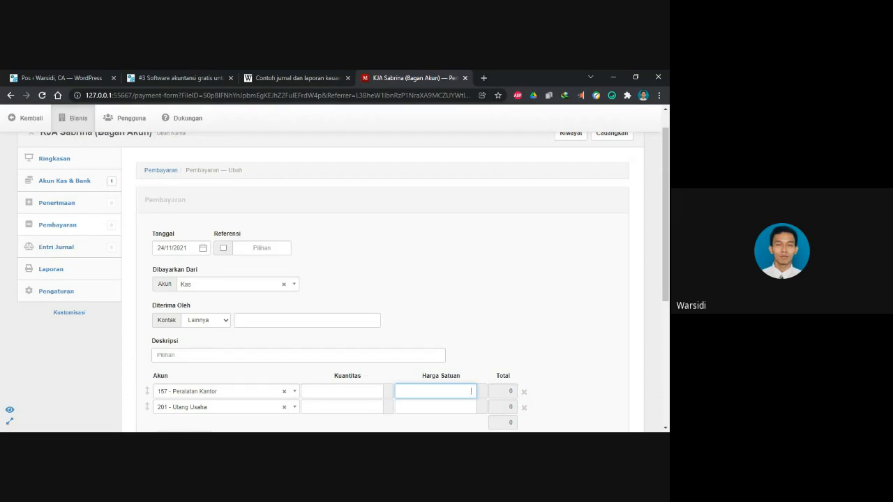
scroll(335, 279, down, 1)
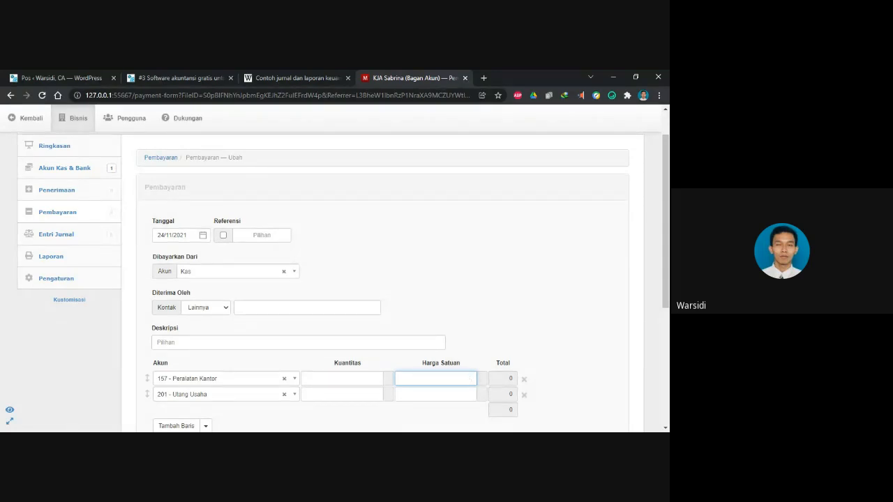
scroll(342, 282, down, 1)
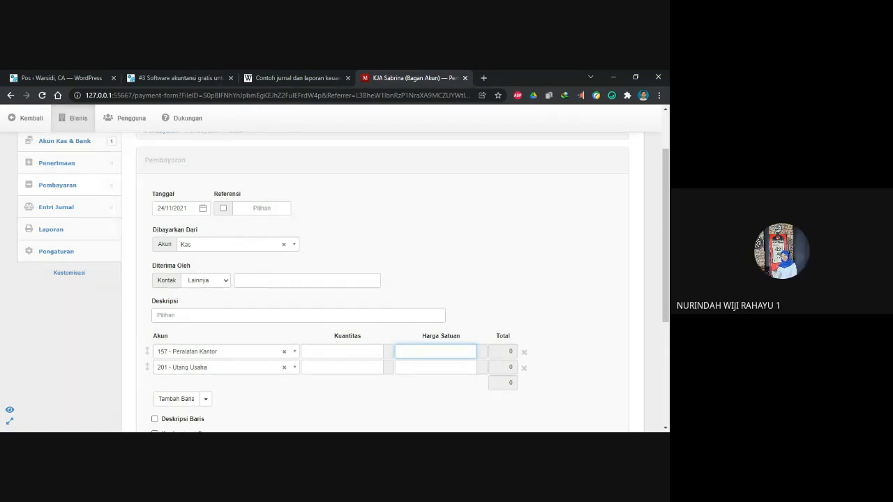
key(ctrl+Tab)
key(ctrl+Tab)
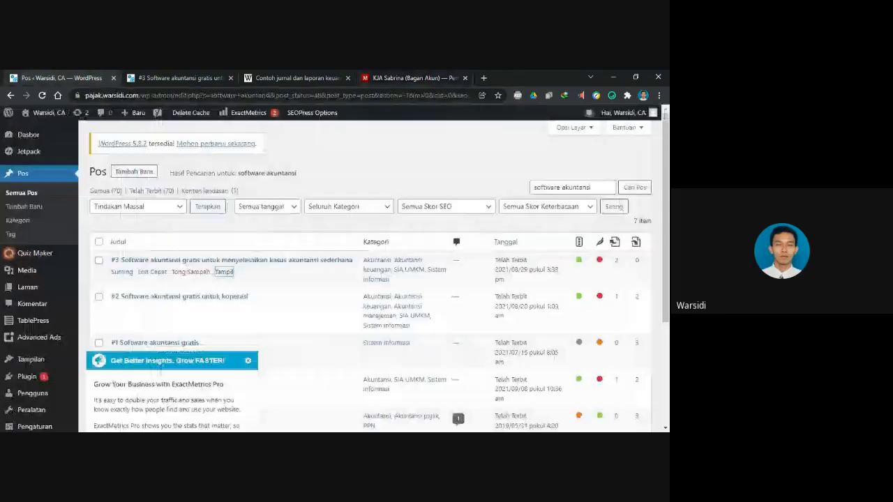
key(ctrl+Tab)
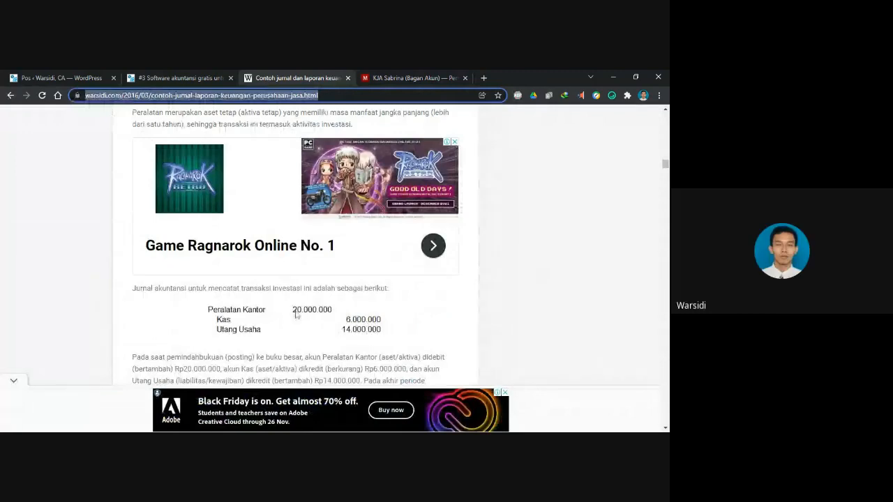
key(ctrl+Tab)
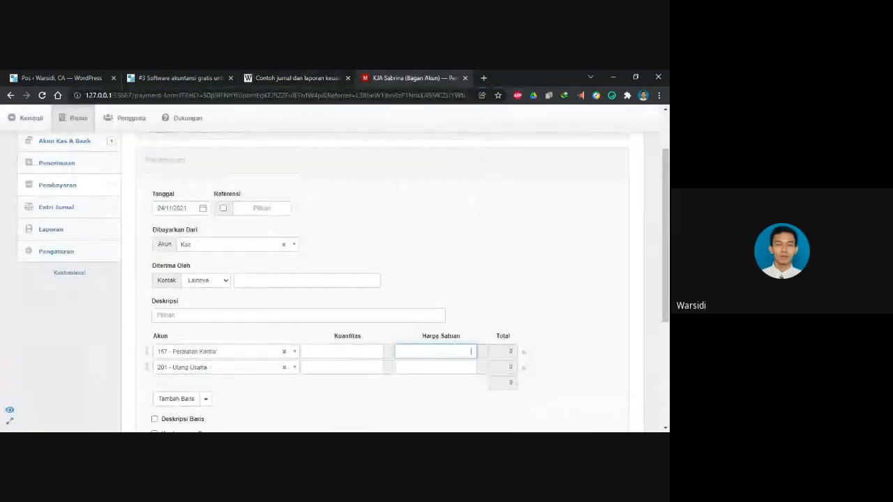
text(20000000)
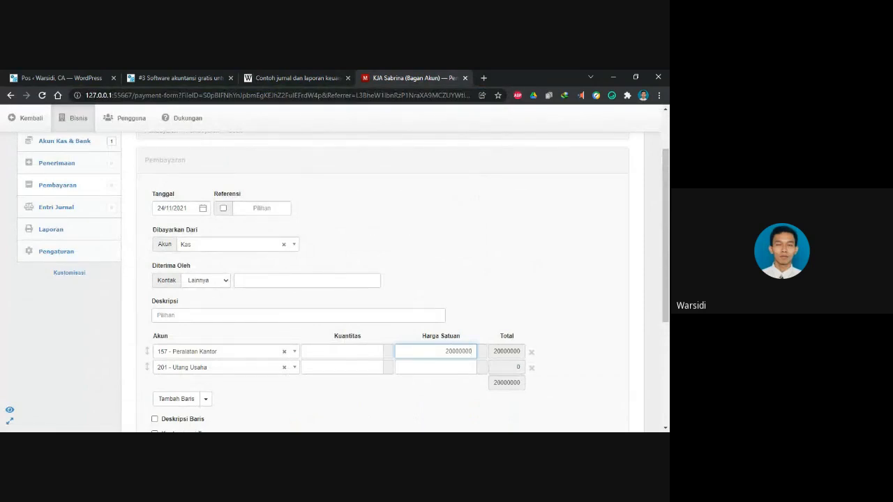
Step: Set the Utang Usaha line's unit price to -14000000
click(444, 368)
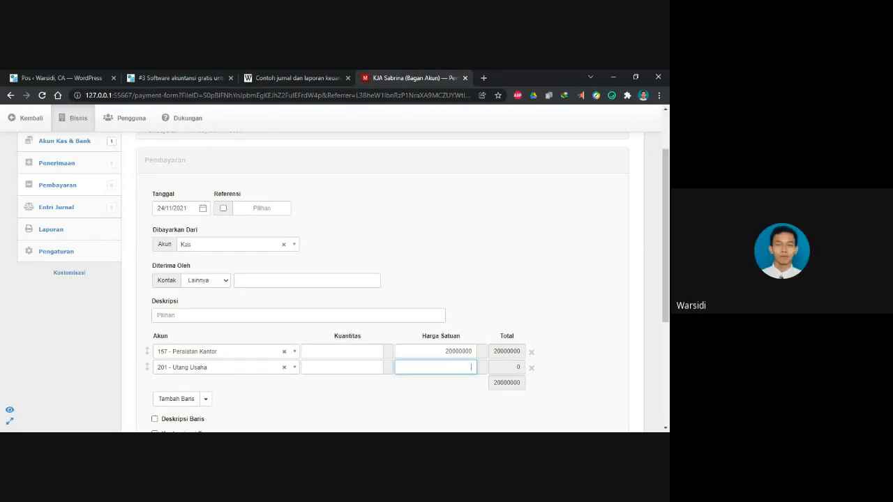
text(-)
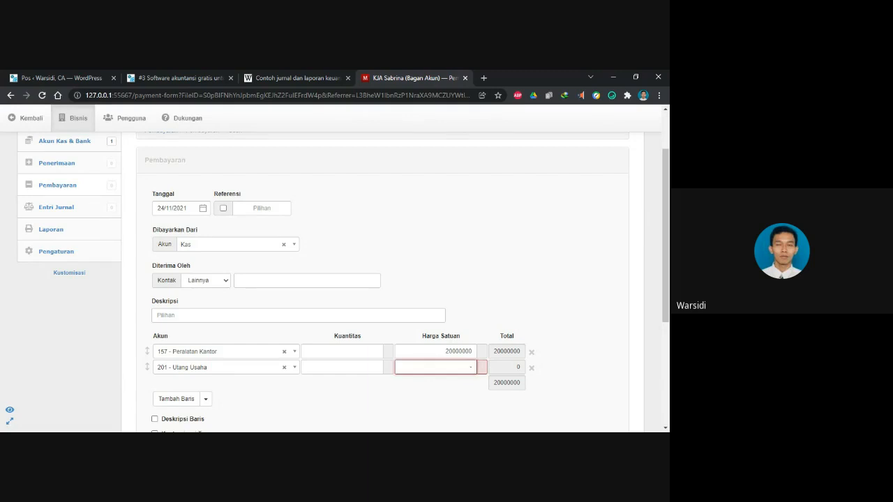
text(14000000)
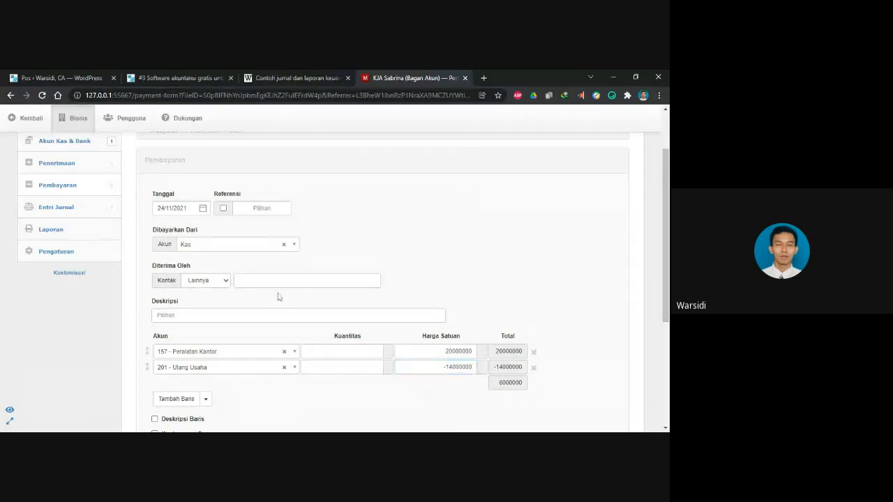
Step: Set the payment date to 1/7/2021
click(175, 207)
click(177, 208)
drag(158, 208, 164, 208)
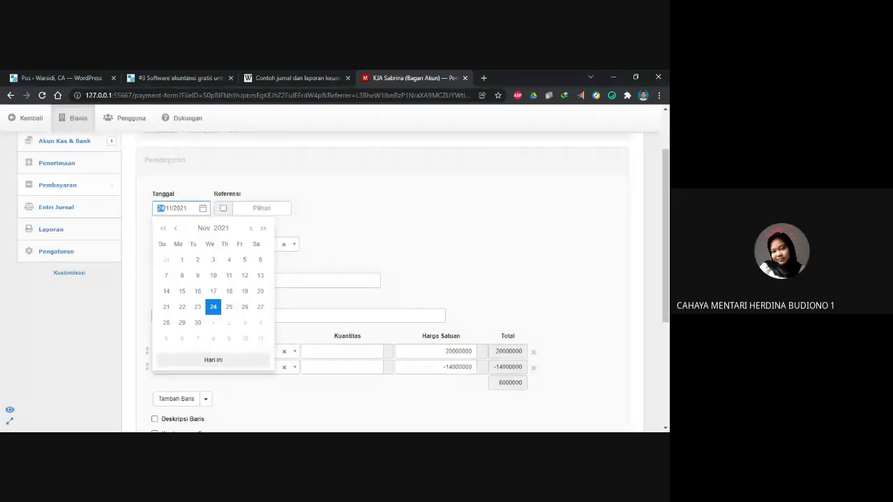
text(1)
double_click(166, 209)
text(7)
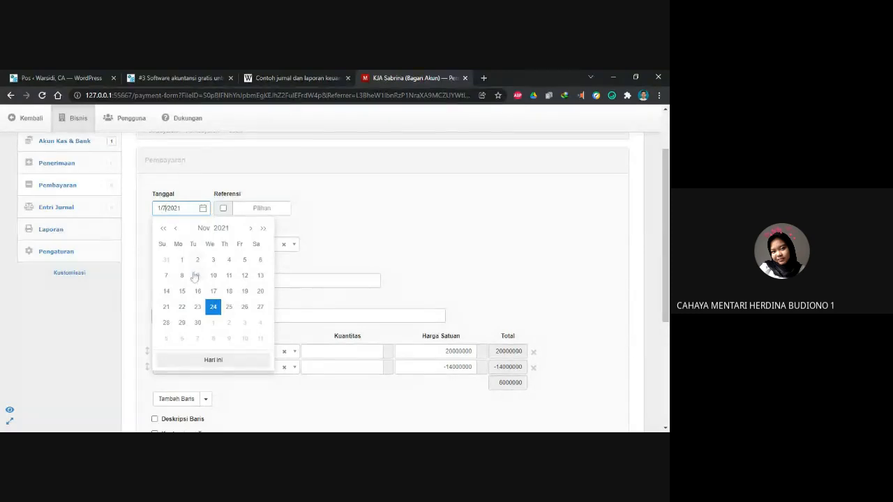
click(147, 229)
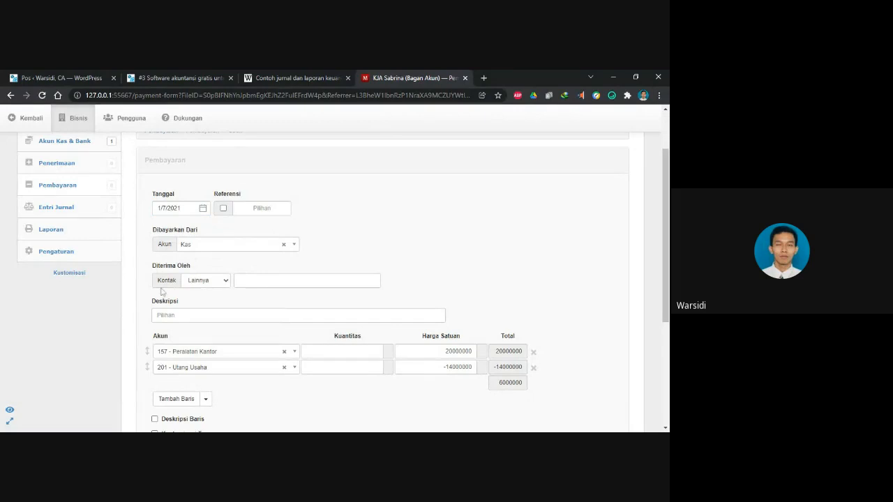
scroll(154, 358, down, 3)
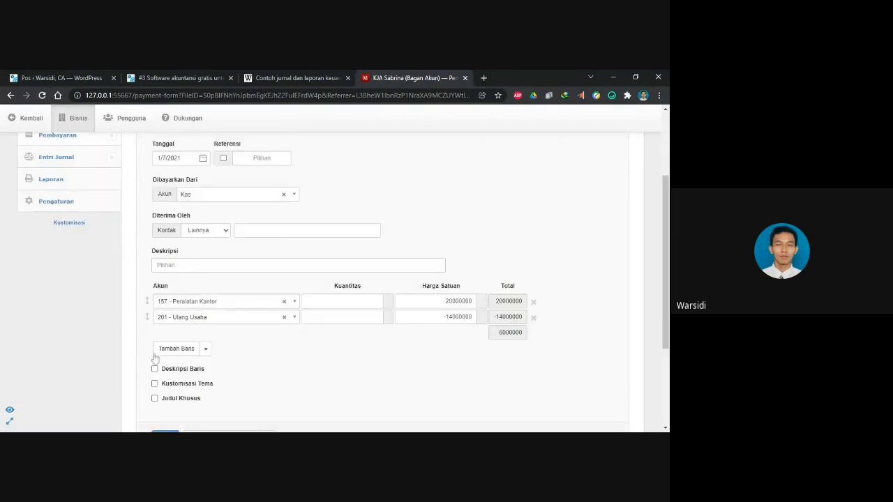
Step: Create the equipment purchase payment and review the total on the payment document
scroll(154, 358, down, 1)
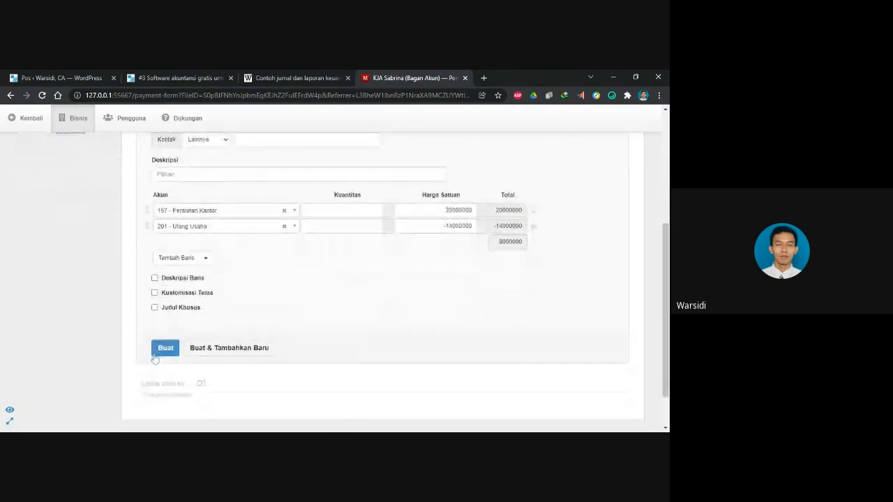
click(164, 346)
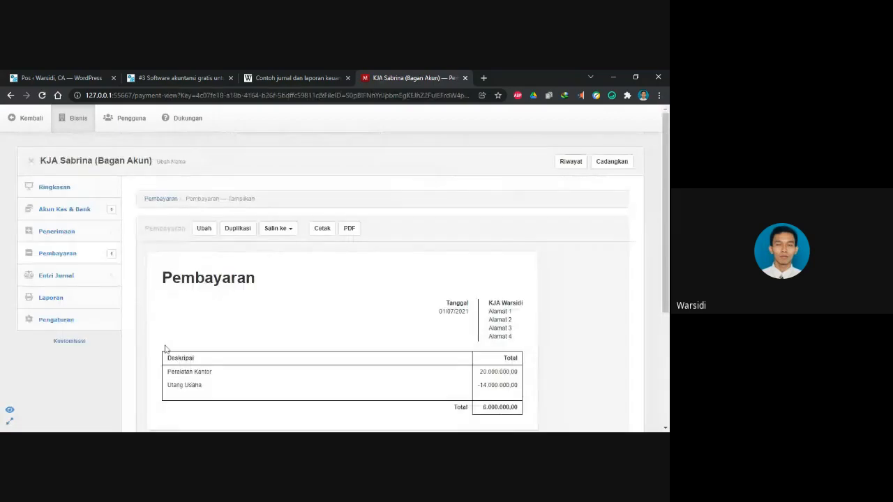
scroll(164, 348, down, 5)
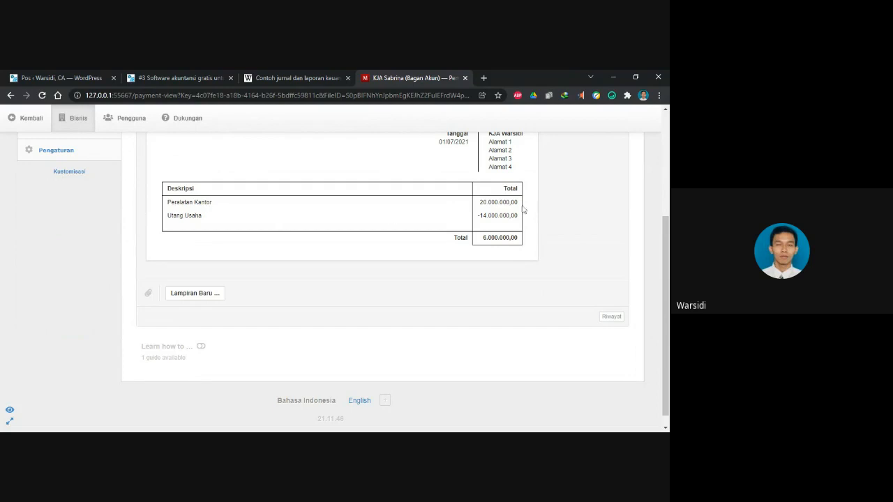
double_click(500, 238)
scroll(342, 279, up, 1)
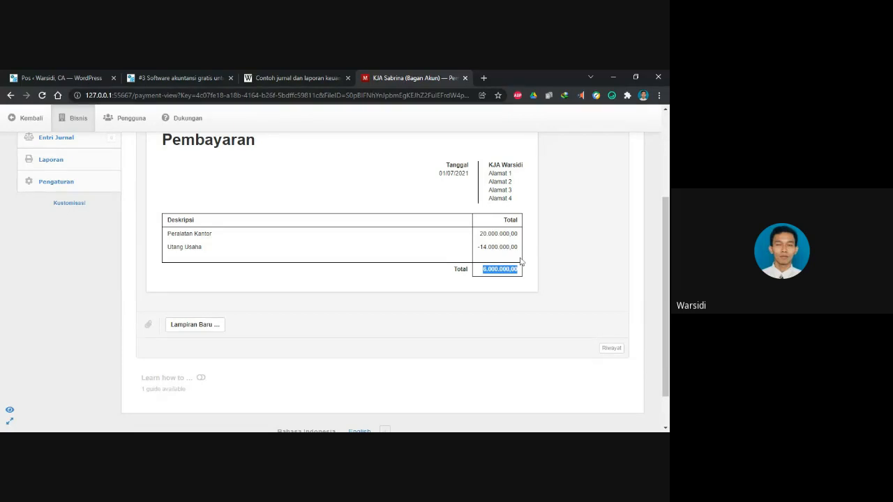
scroll(512, 283, up, 4)
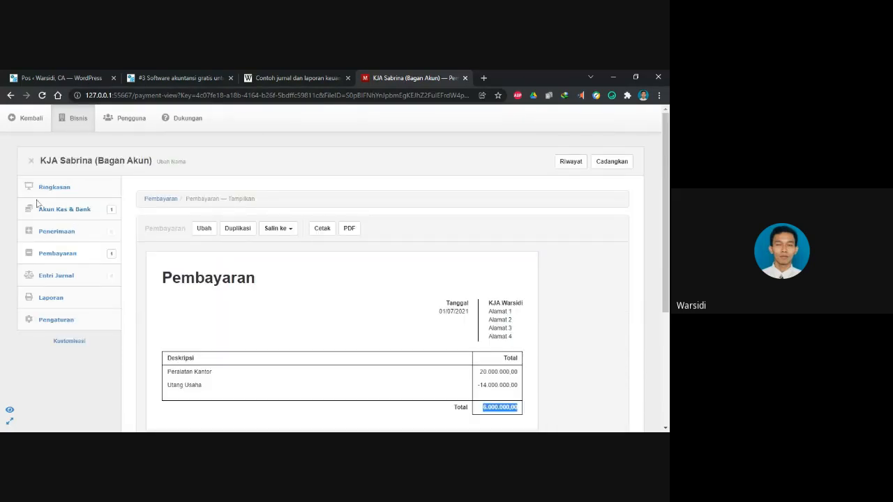
Step: Compare the Kas, Peralatan Kantor and Utang Usaha balances in the business summary with the equipment journal in the sample article
click(54, 187)
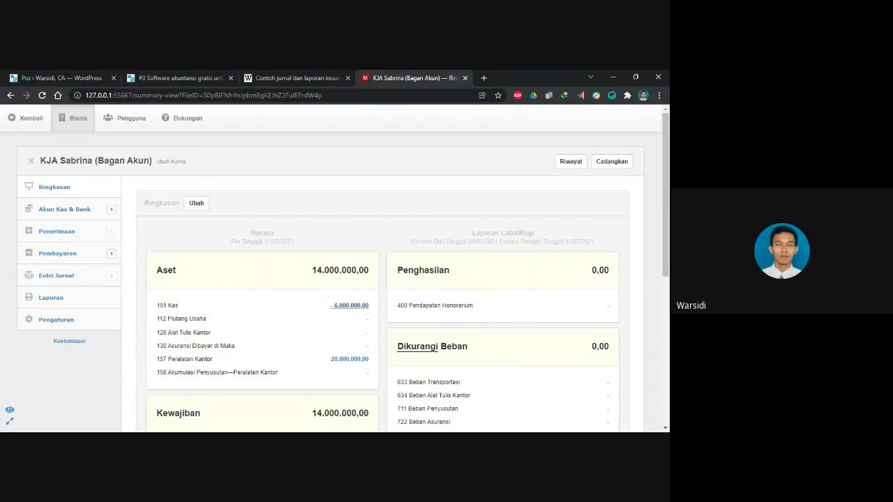
key(ctrl+Tab)
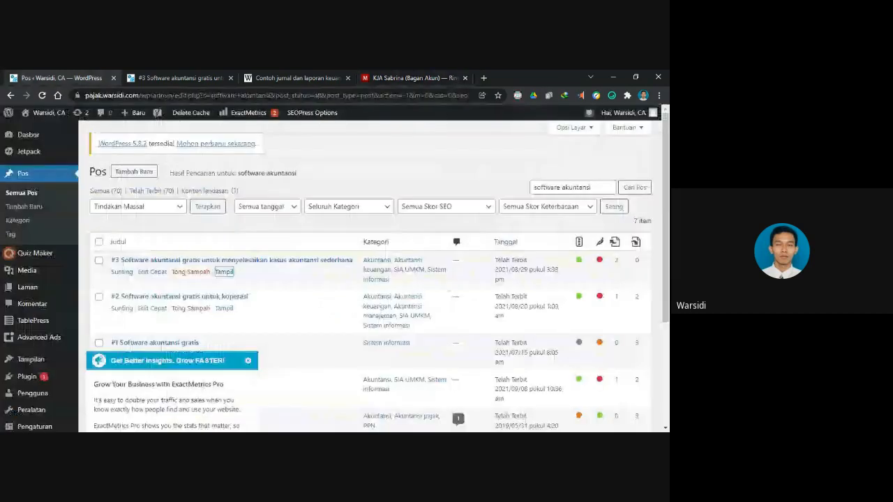
key(ctrl+Tab)
key(ctrl+Tab)
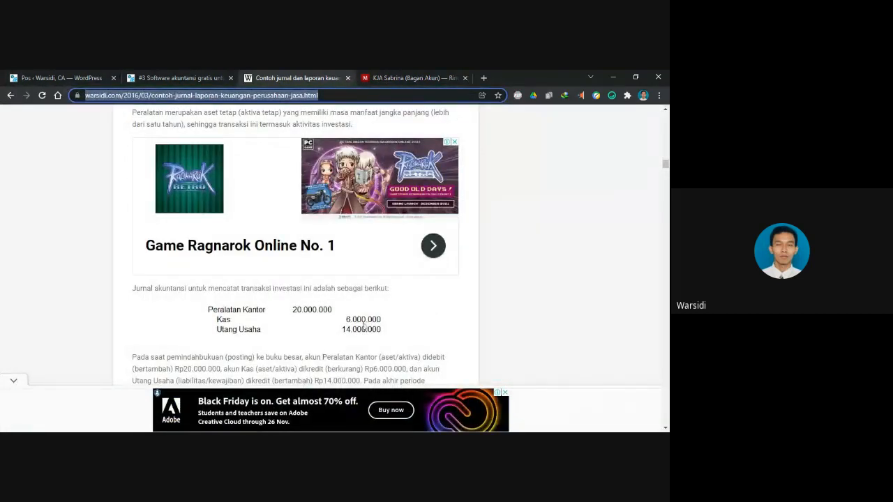
key(ctrl+Tab)
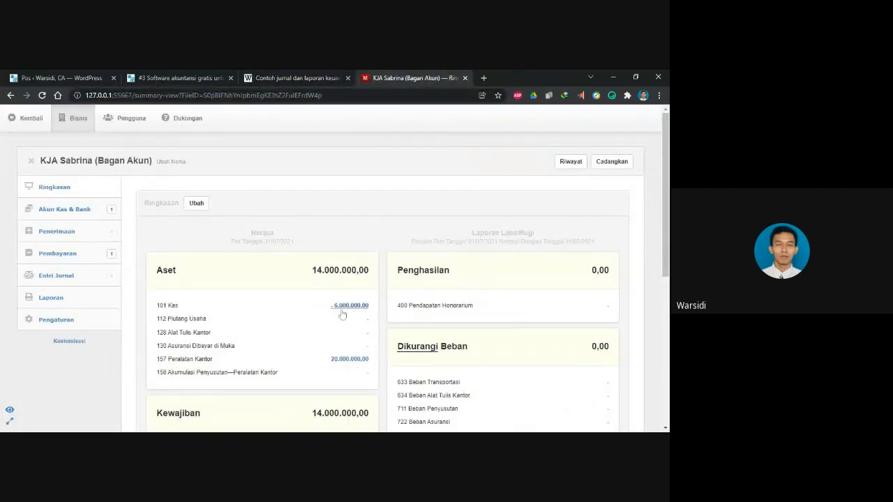
scroll(340, 315, down, 2)
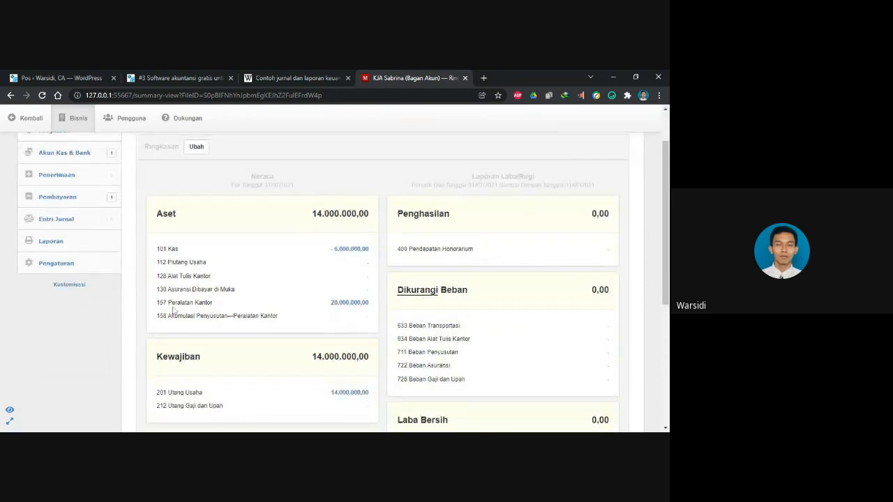
scroll(353, 312, down, 2)
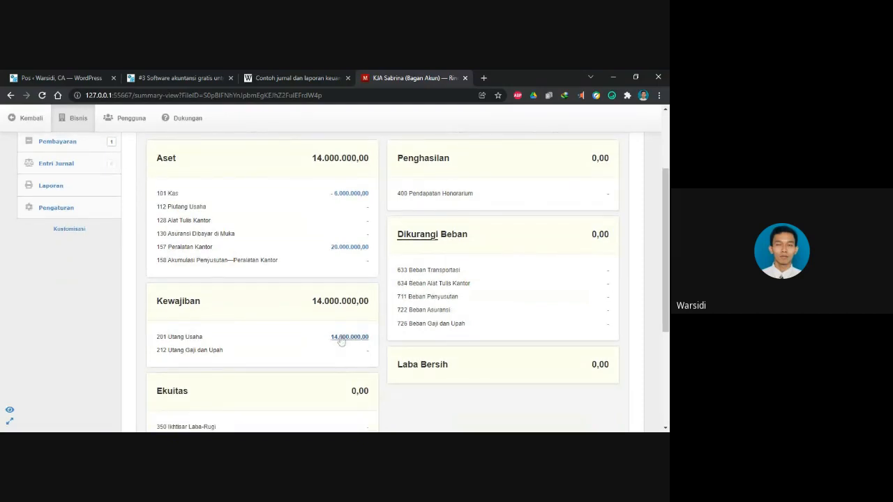
scroll(78, 321, up, 3)
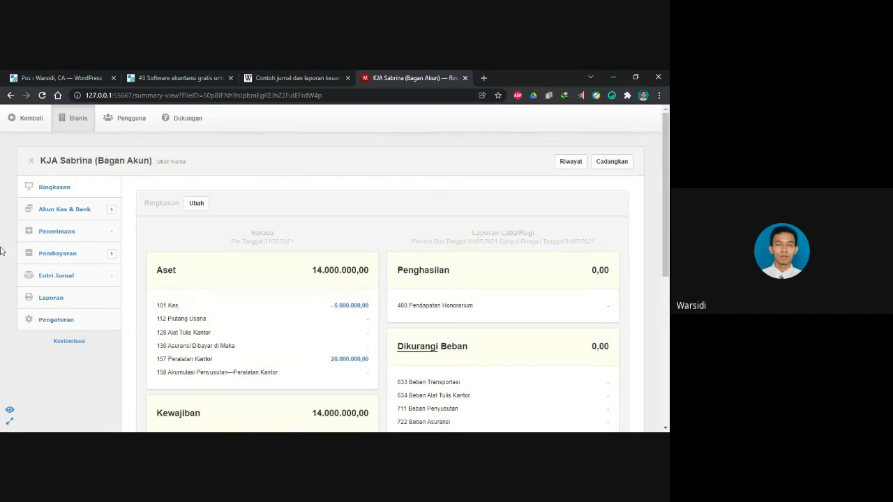
Step: Reopen the 01/07/2021 Kas payment for editing and delete its Utang Usaha line
click(57, 254)
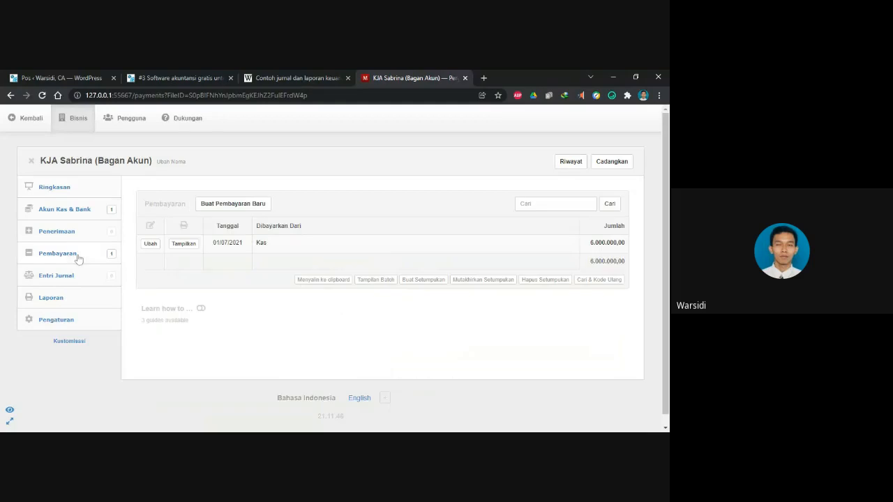
click(149, 248)
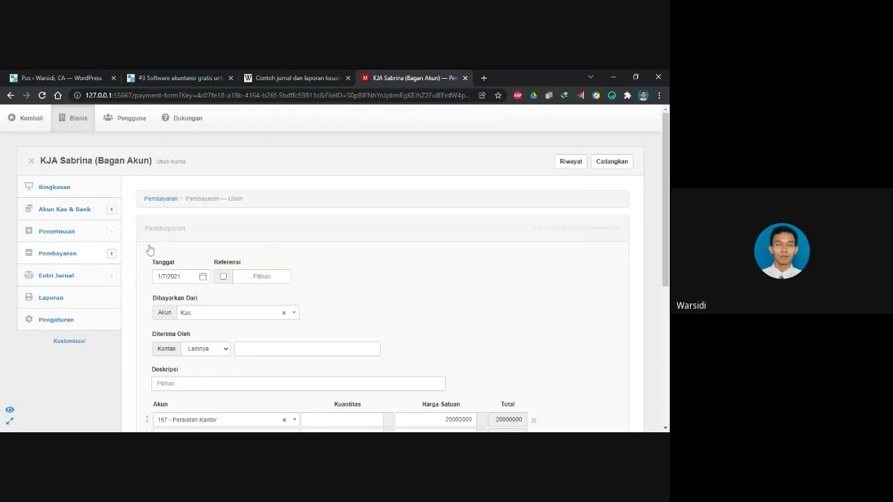
scroll(150, 249, down, 4)
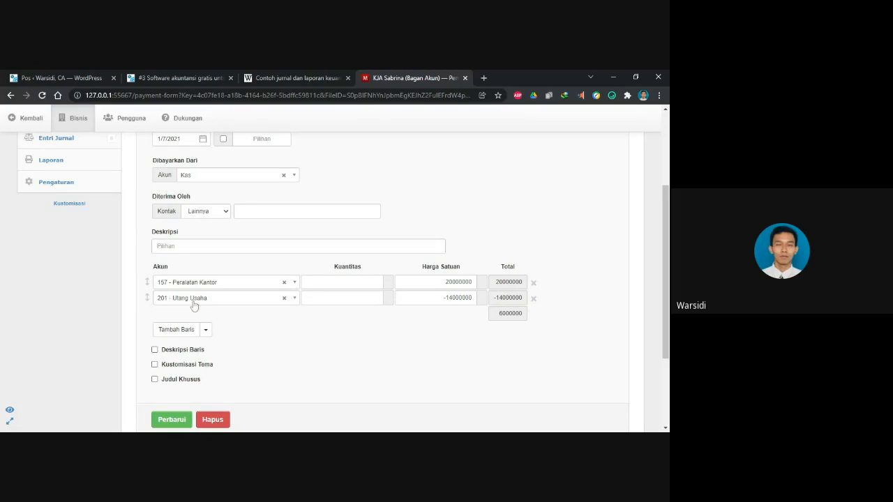
click(533, 299)
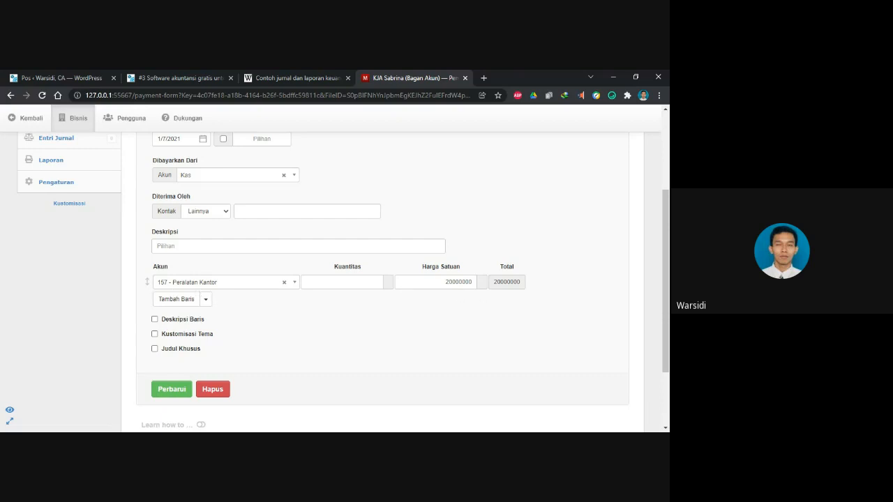
Step: Set the Peralatan Kantor line's unit price to 6000000 and update the payment
click(446, 282)
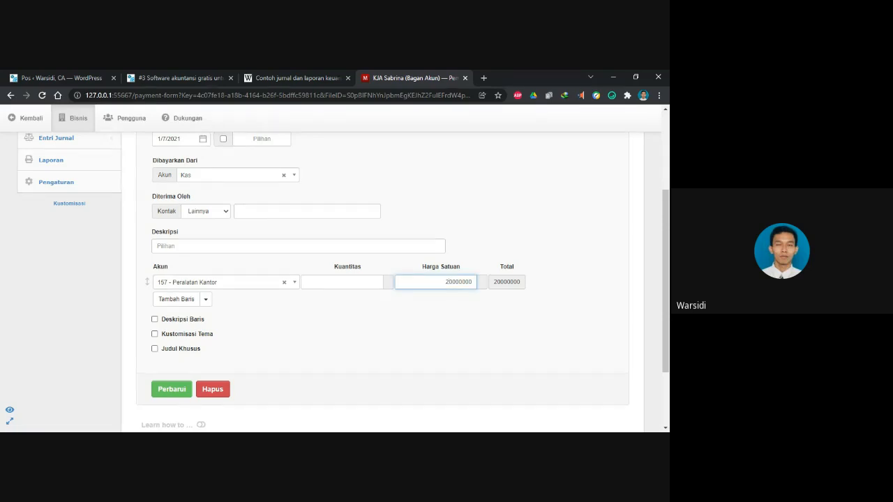
key(shift+Right)
key(shift+Right)
text(6)
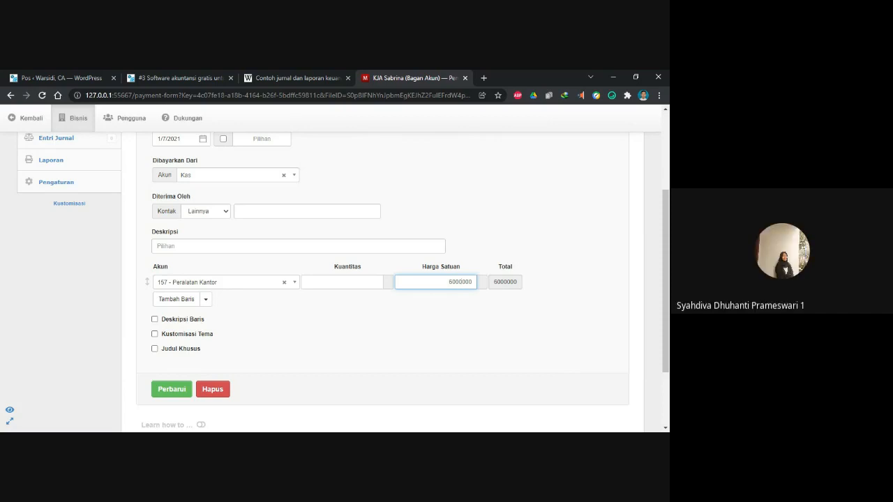
click(180, 394)
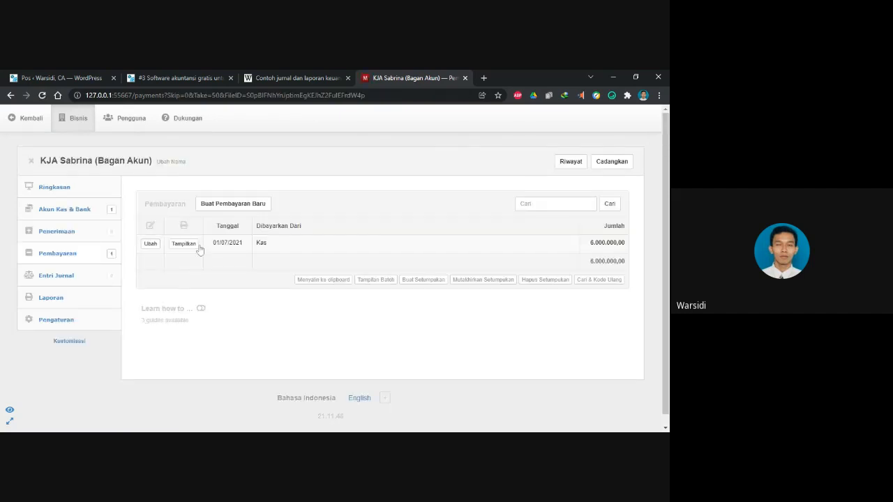
Step: Start a new journal entry and set its date to 1/7/2021
click(57, 275)
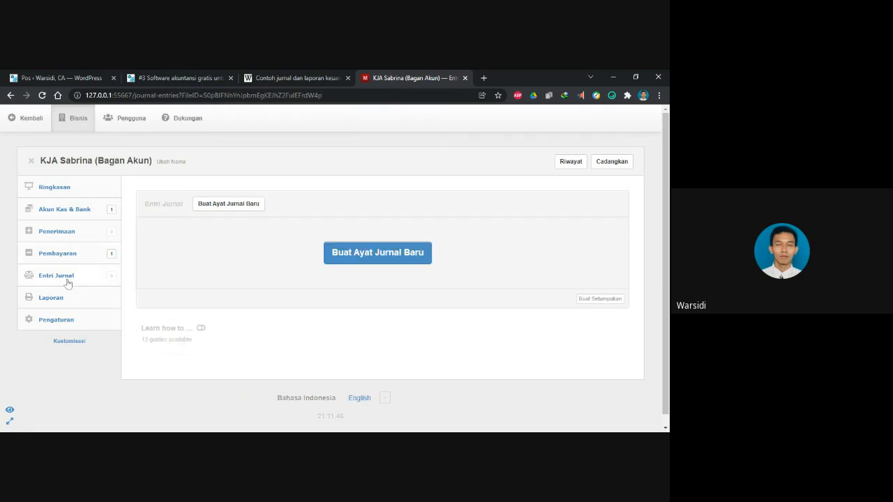
click(360, 263)
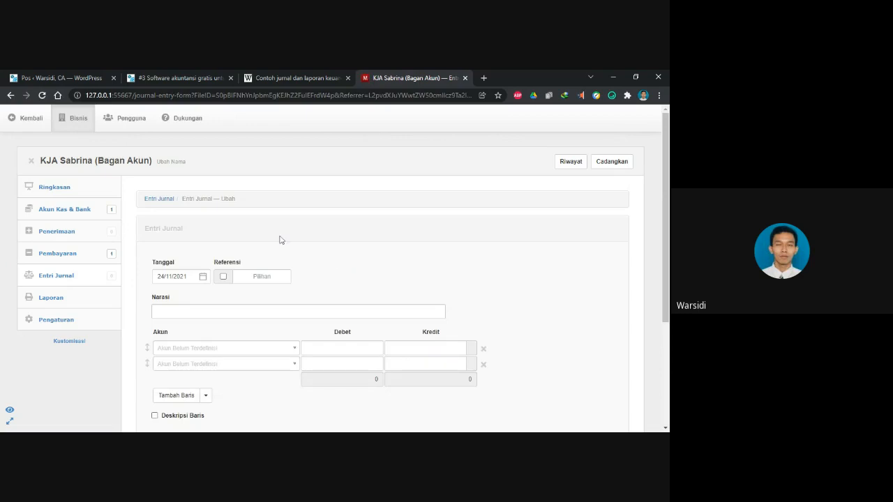
click(159, 277)
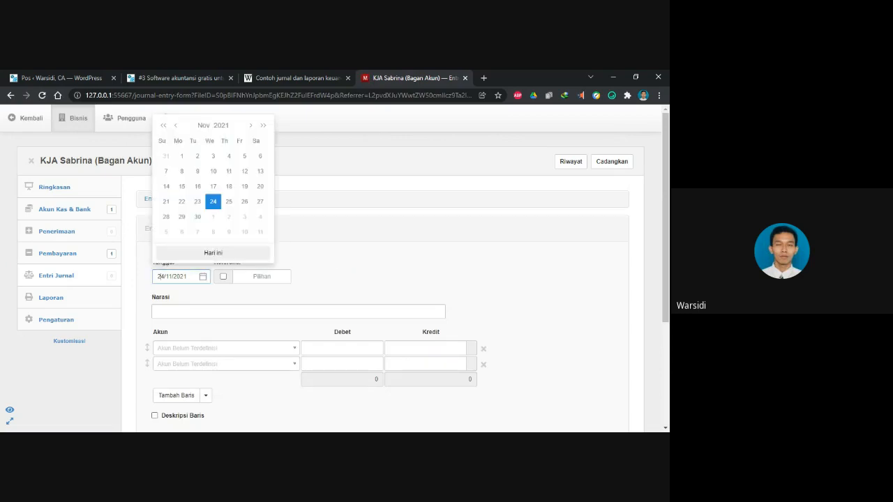
double_click(161, 276)
text(1)
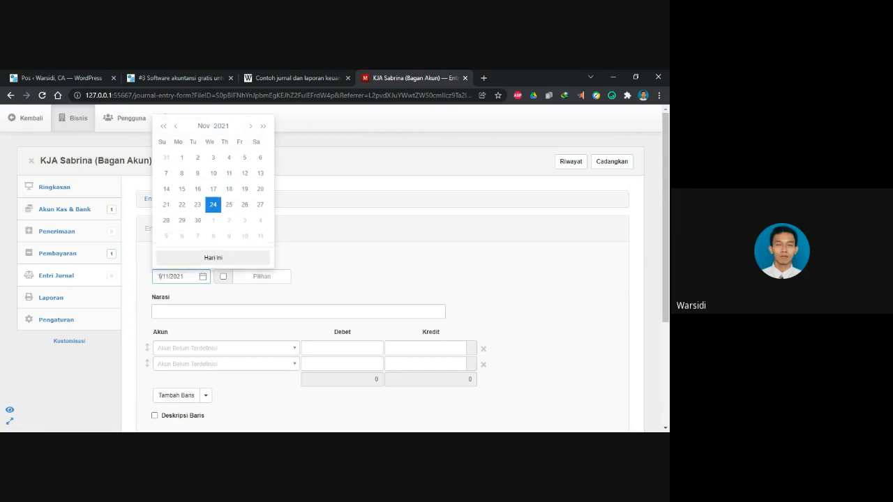
double_click(165, 276)
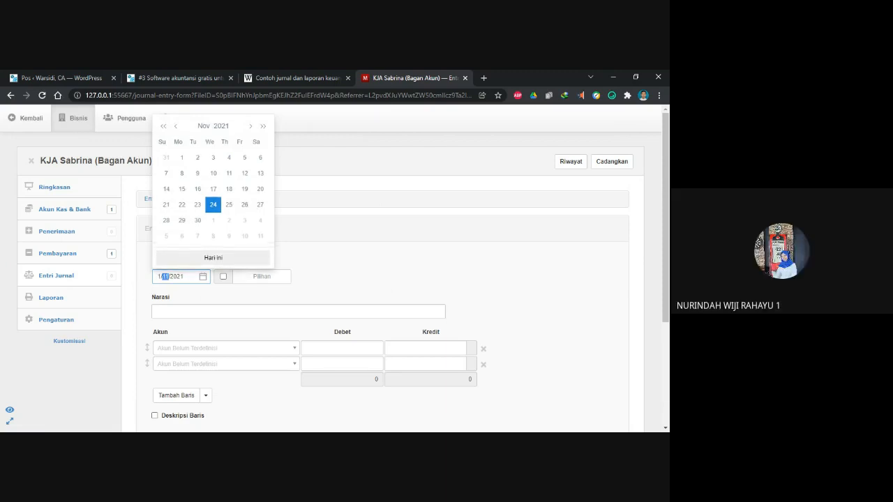
text(7)
click(169, 297)
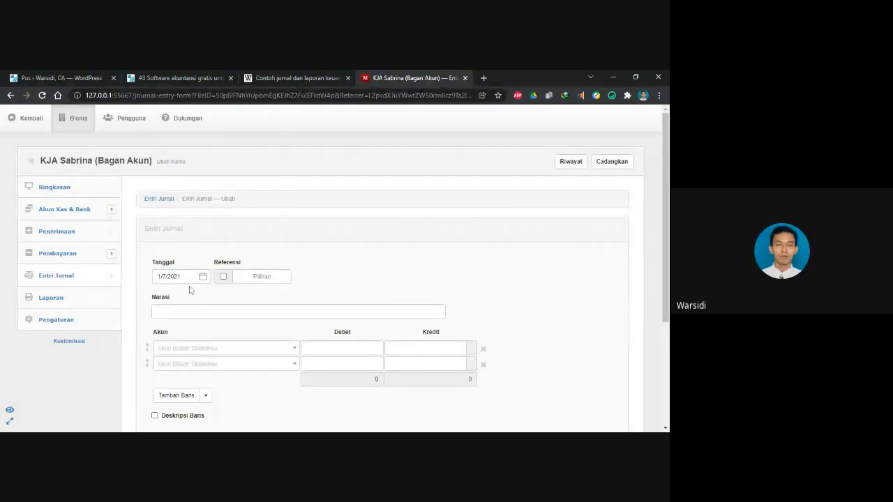
Step: Assign the journal entry's first line to 157 - Peralatan Kantor and its second line to 201 - Utang Usaha
click(177, 352)
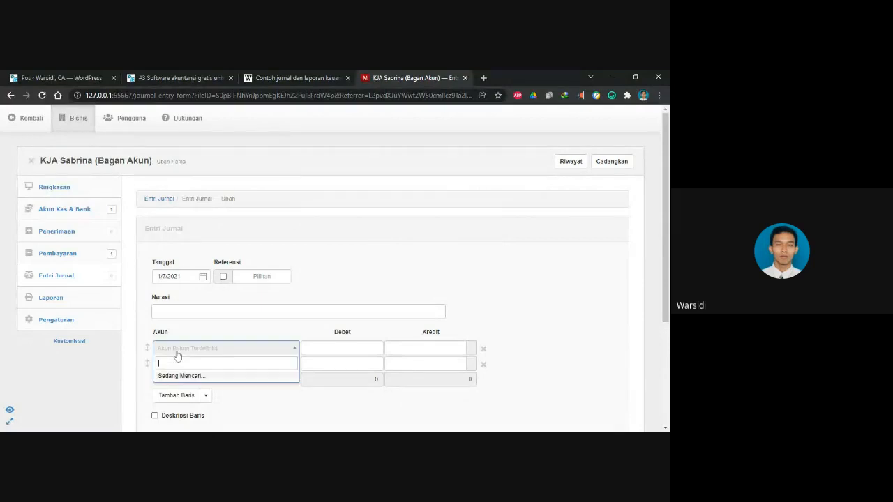
scroll(199, 288, down, 1)
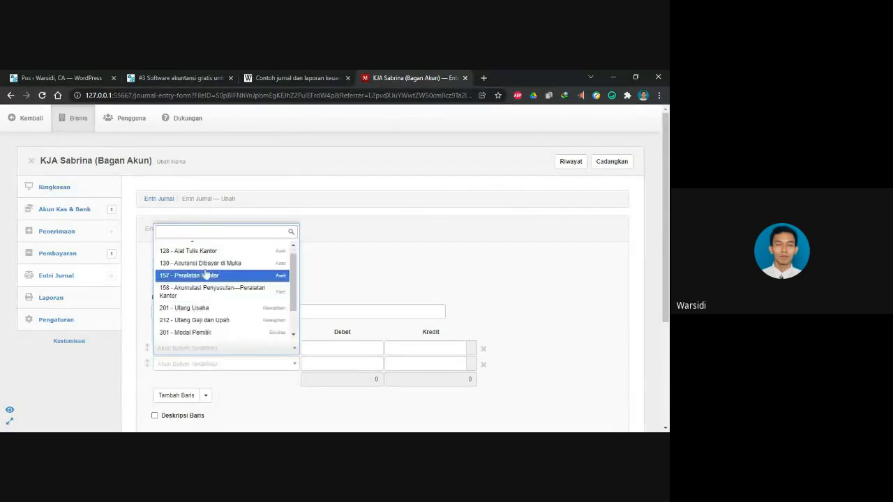
click(199, 276)
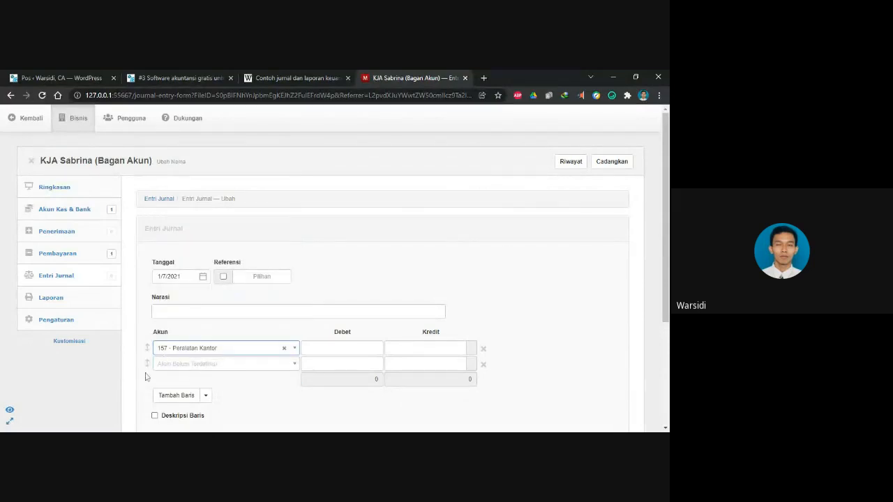
click(175, 368)
scroll(181, 351, down, 2)
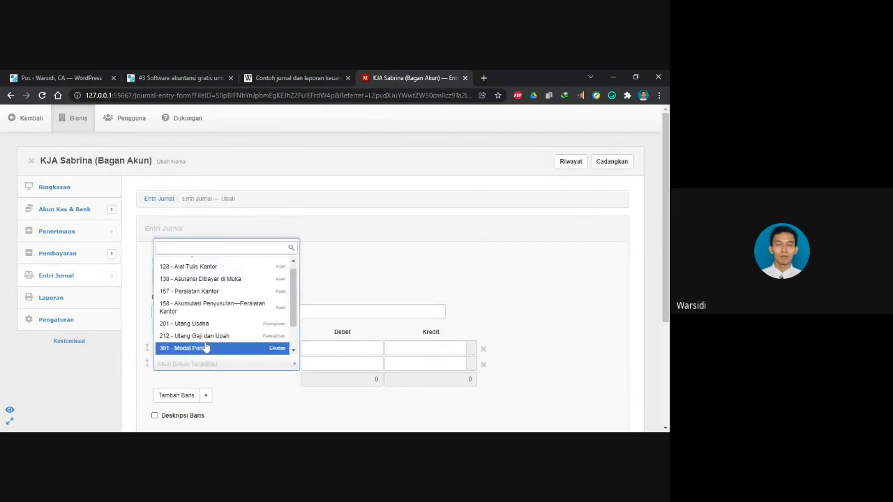
click(213, 325)
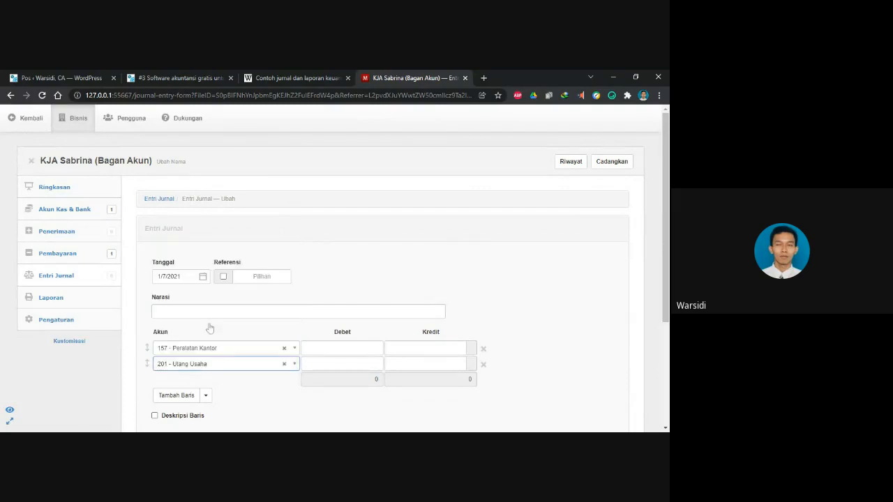
Step: Enter a 14000000 credit for Utang Usaha and the same debit for Peralatan Kantor, and leave the journal entry unsaved
click(349, 348)
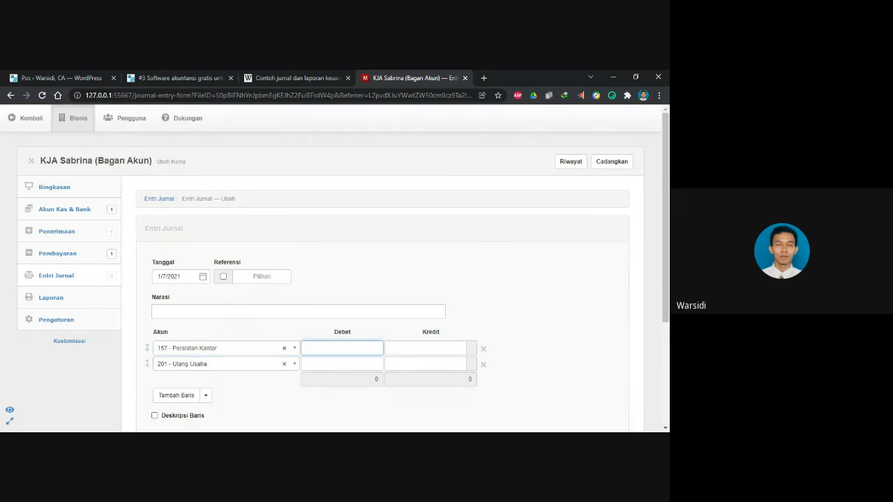
click(460, 364)
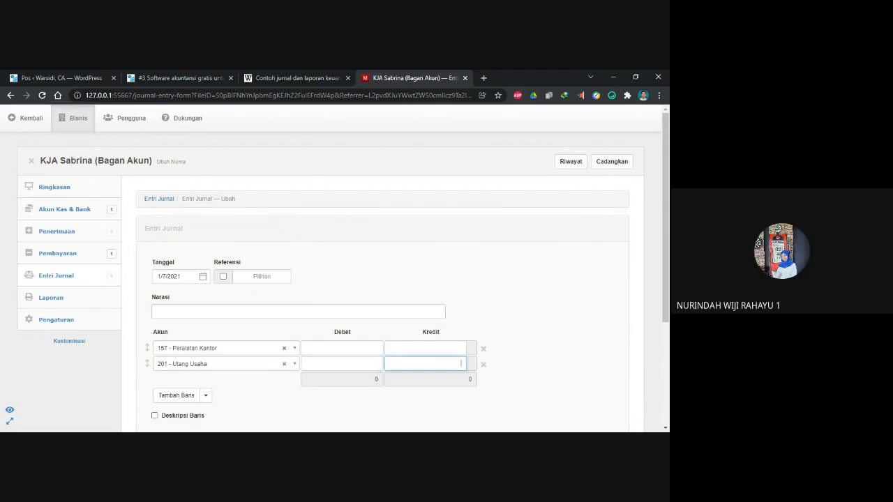
text(14)
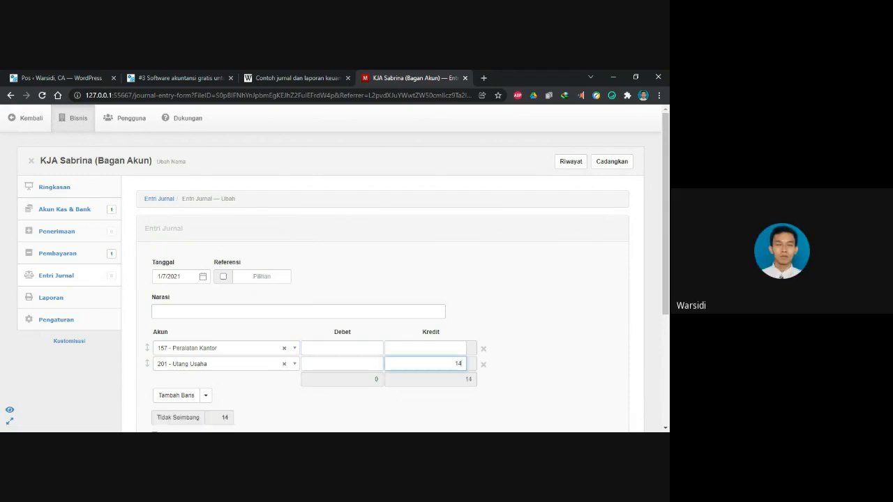
text(000000)
key(ctrl+a)
key(ctrl+c)
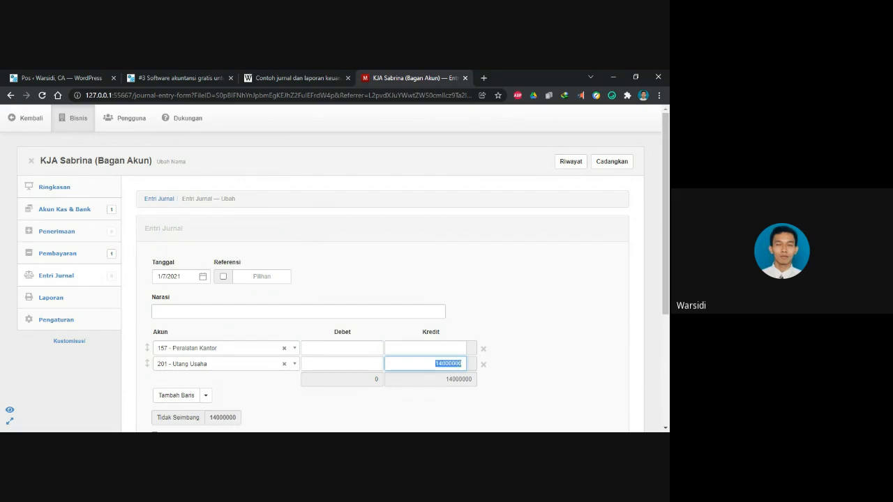
click(342, 348)
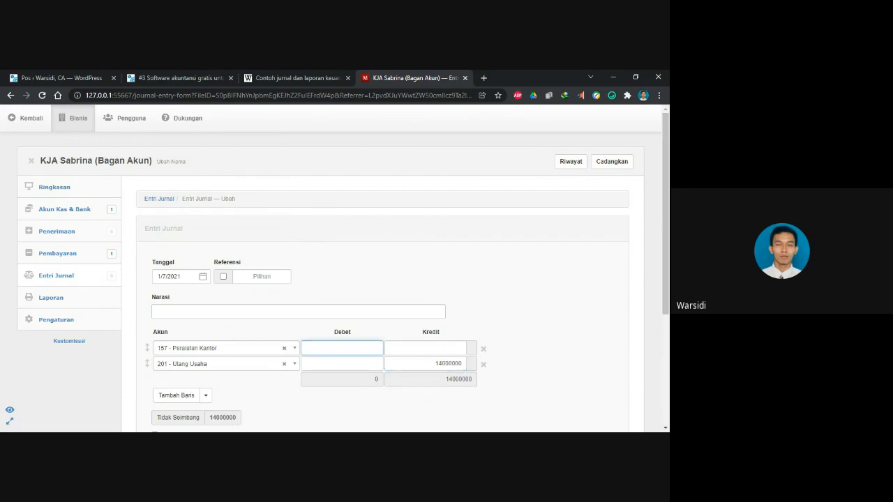
key(ctrl+v)
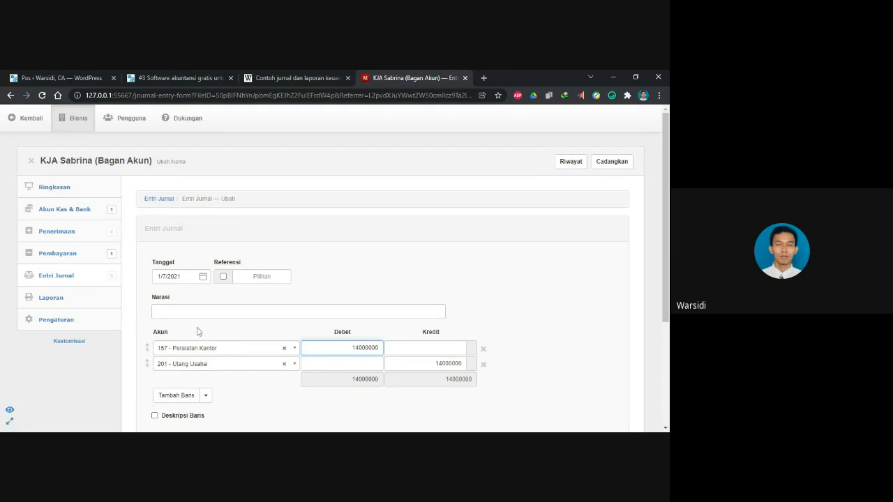
click(61, 277)
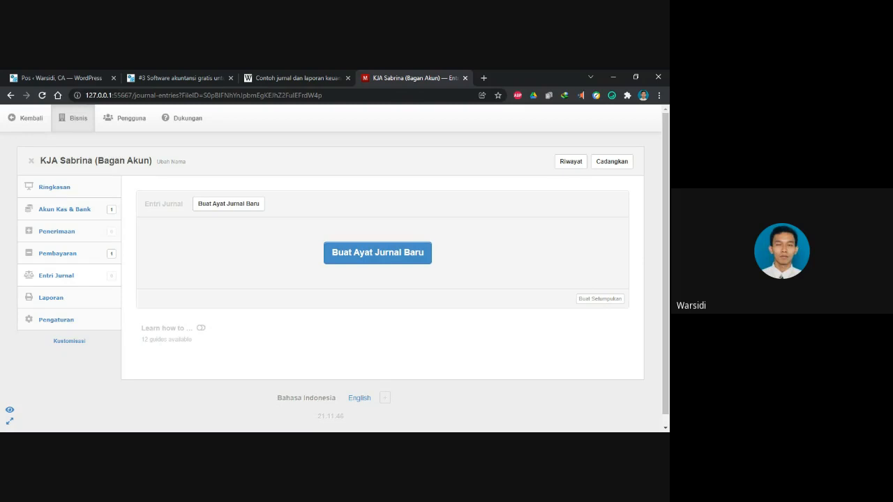
Step: Open the 01/07/2021 Kas payment for editing and delete it
click(62, 233)
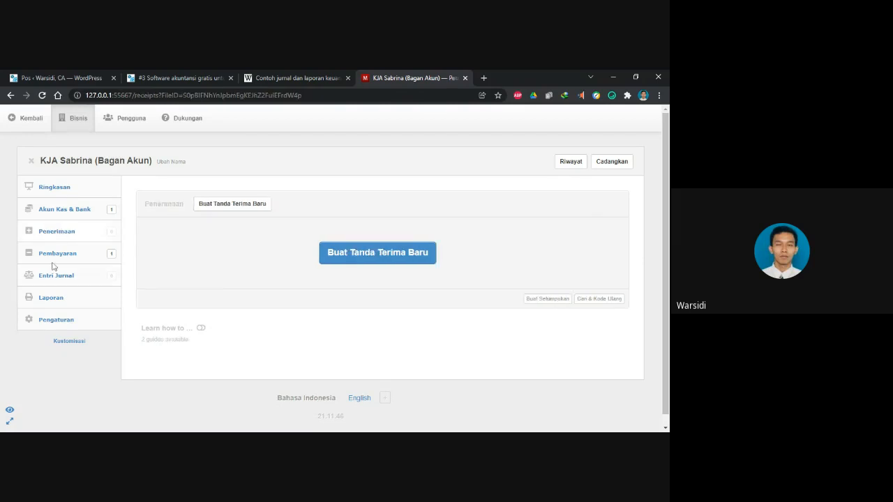
click(56, 258)
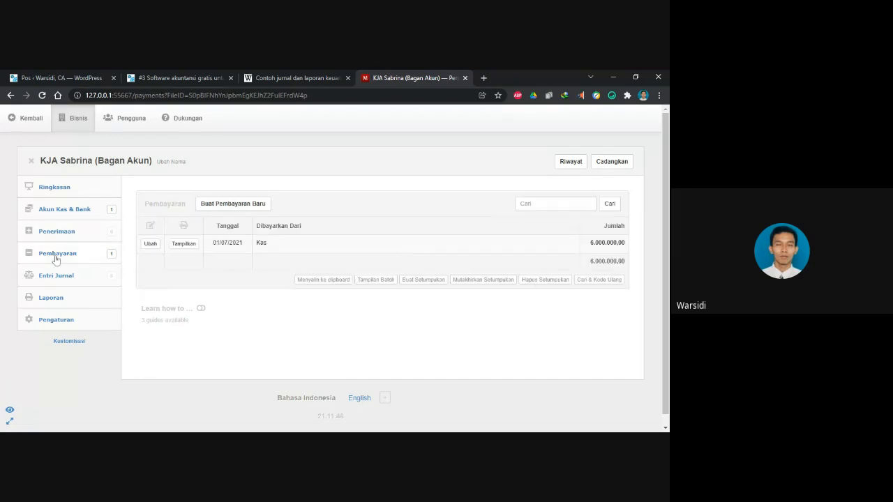
click(152, 245)
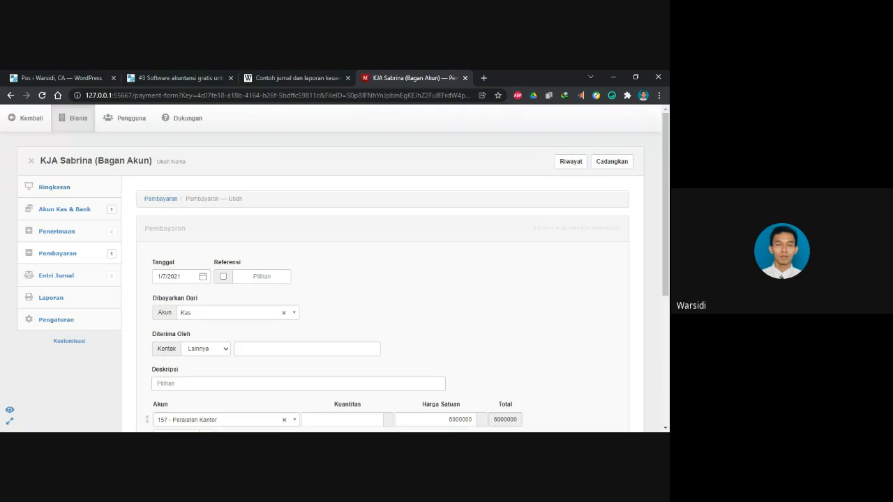
scroll(174, 317, down, 4)
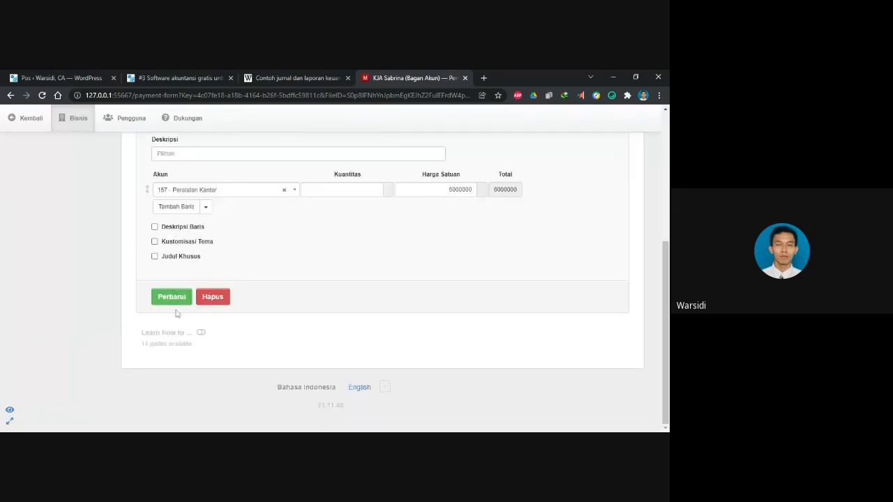
click(204, 303)
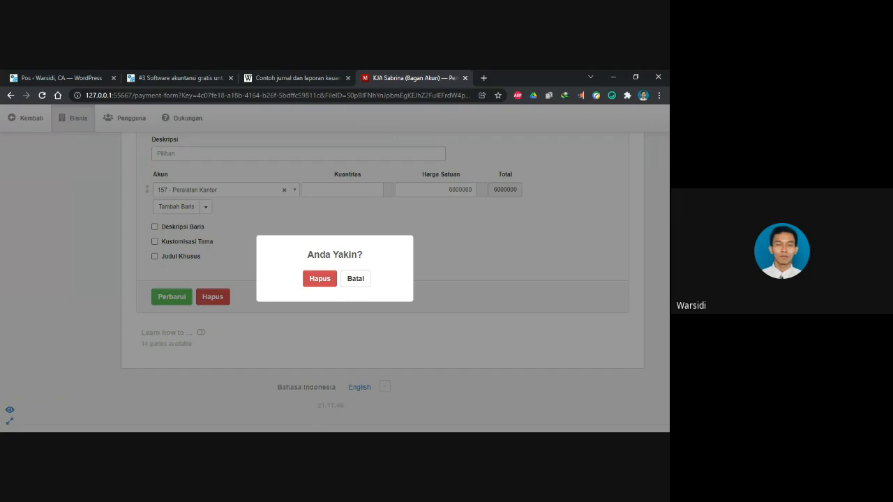
click(319, 278)
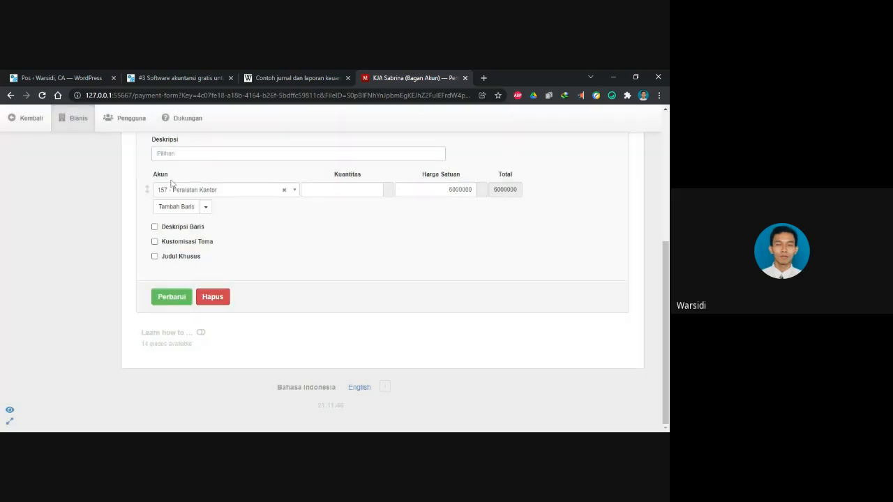
scroll(173, 183, up, 2)
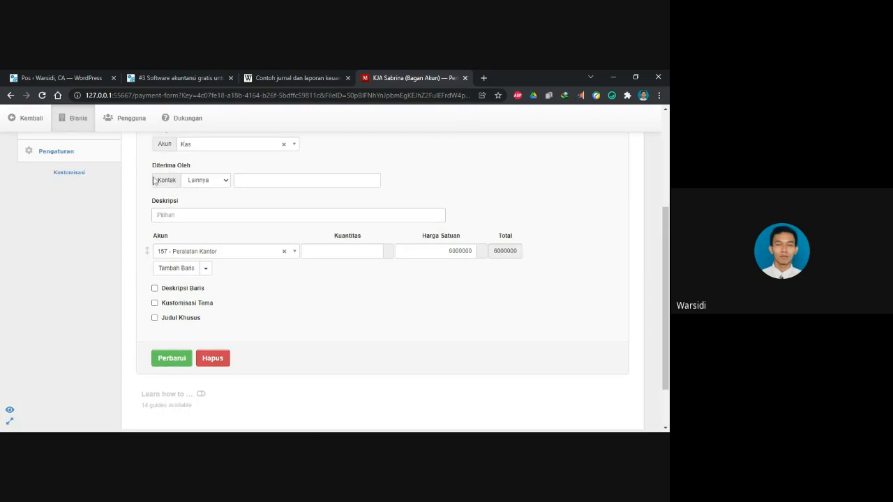
click(217, 360)
click(322, 282)
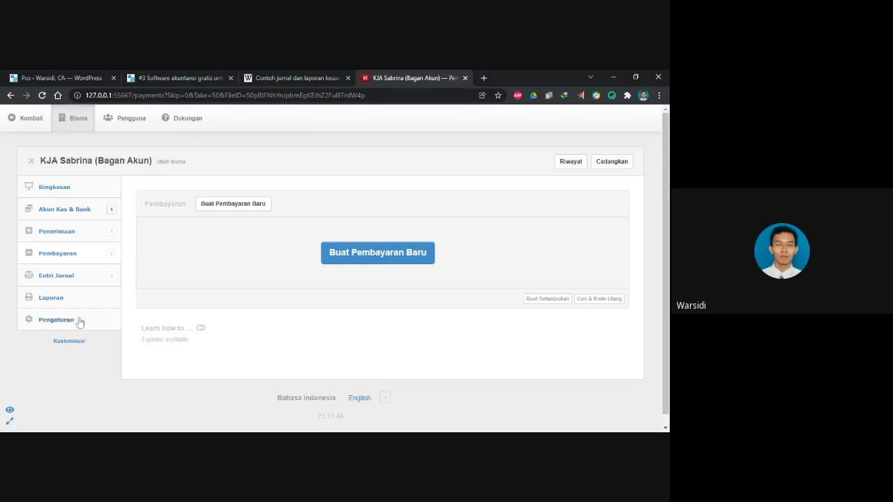
Step: Examine the new Laporan Laba/Rugi form's period and display options, and return to the report list without creating a report
click(53, 300)
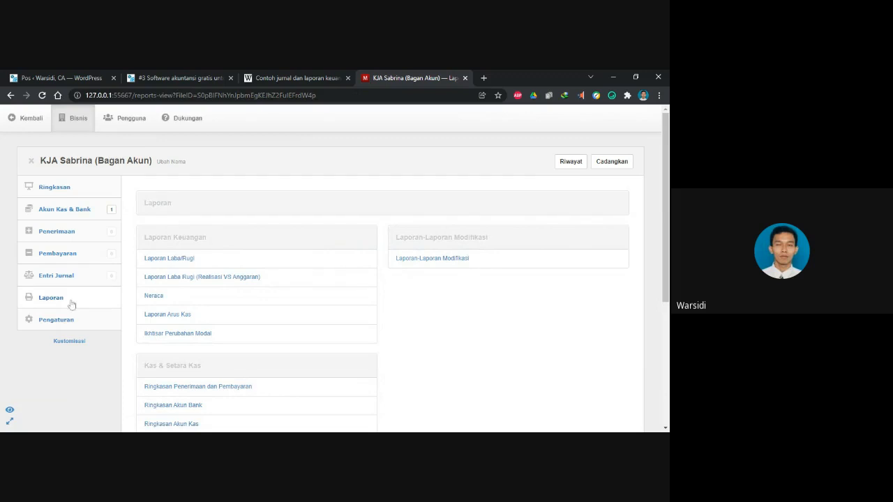
click(174, 260)
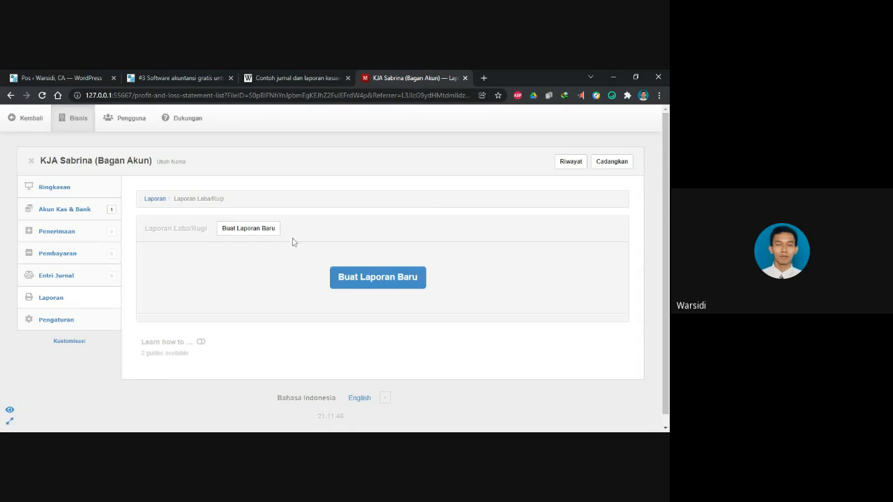
click(385, 279)
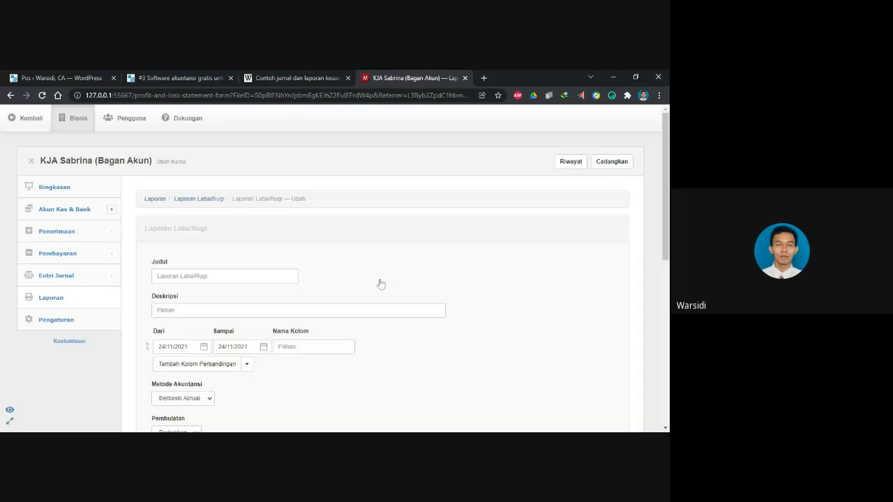
click(199, 343)
click(239, 347)
scroll(177, 414, down, 1)
scroll(178, 413, down, 3)
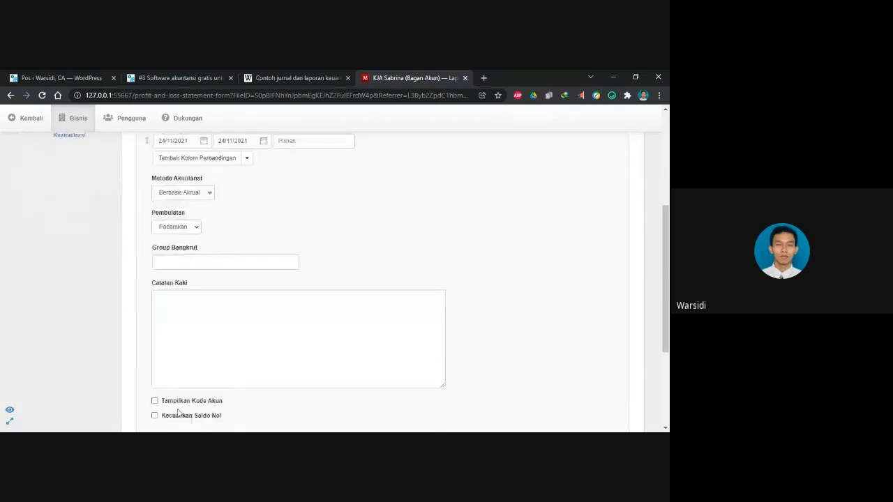
scroll(165, 417, down, 1)
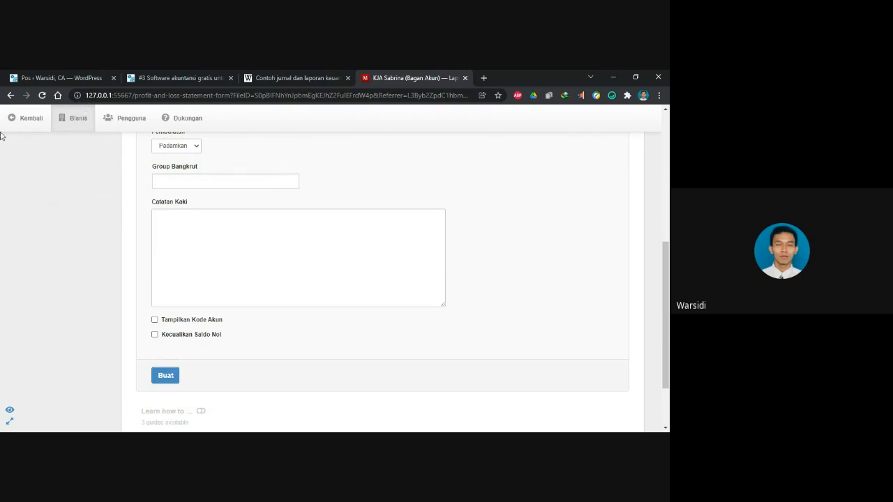
click(28, 122)
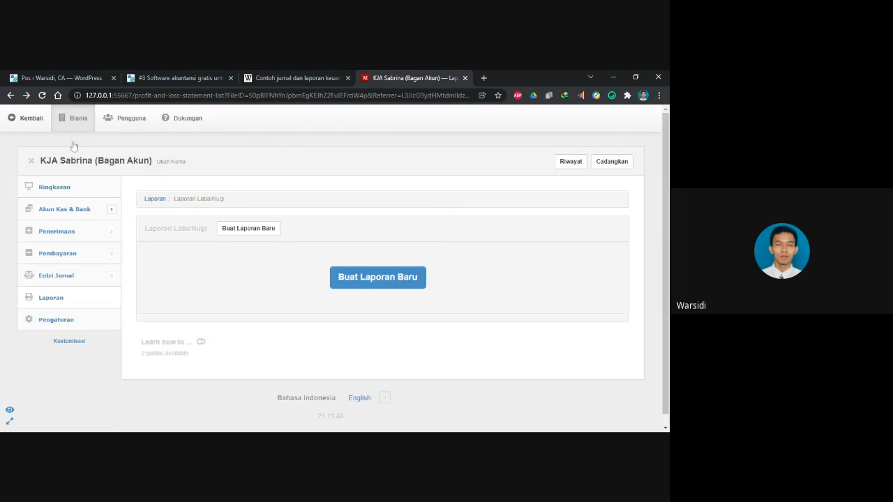
click(21, 117)
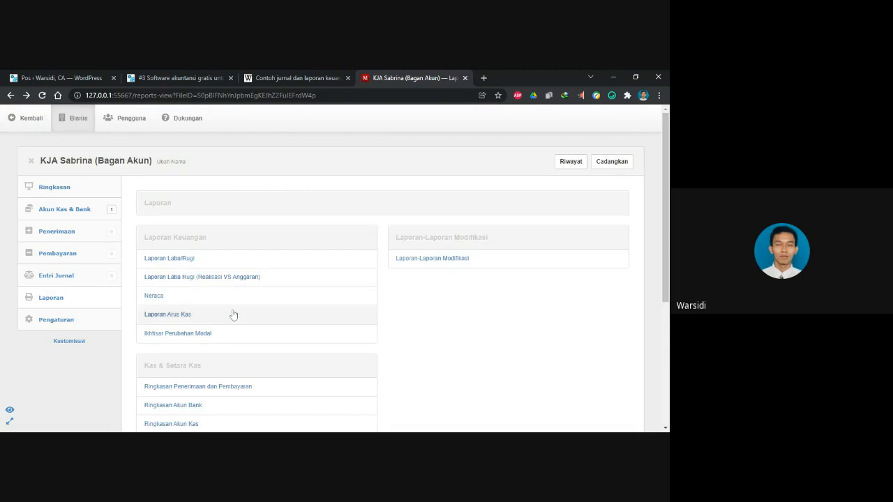
Step: Open a new Neraca report form and examine its date, accounting method and layout options
click(154, 299)
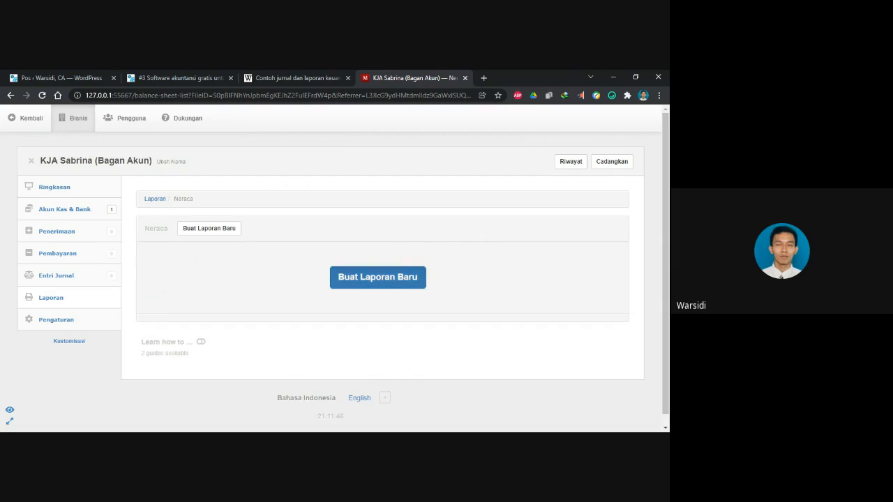
click(378, 277)
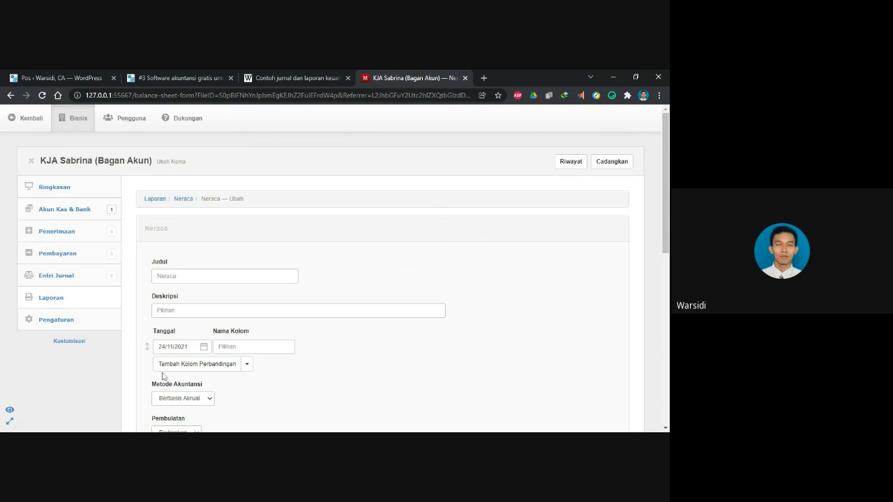
scroll(157, 378, down, 2)
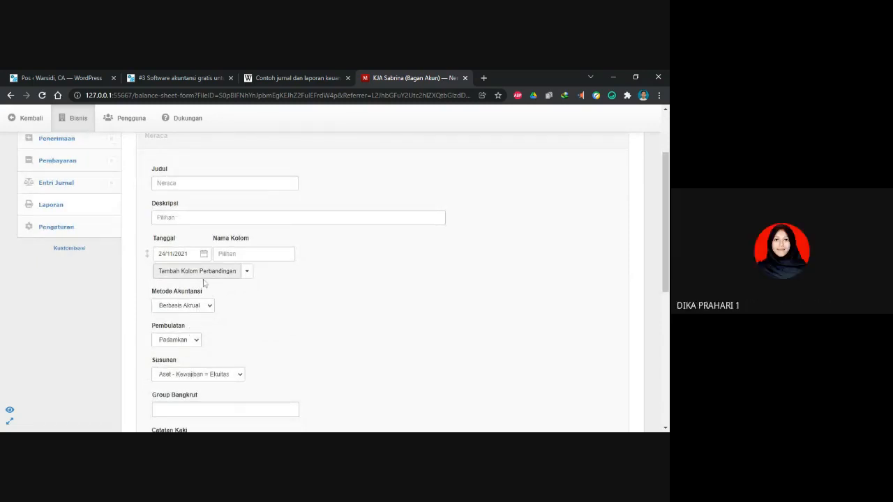
scroll(186, 287, up, 1)
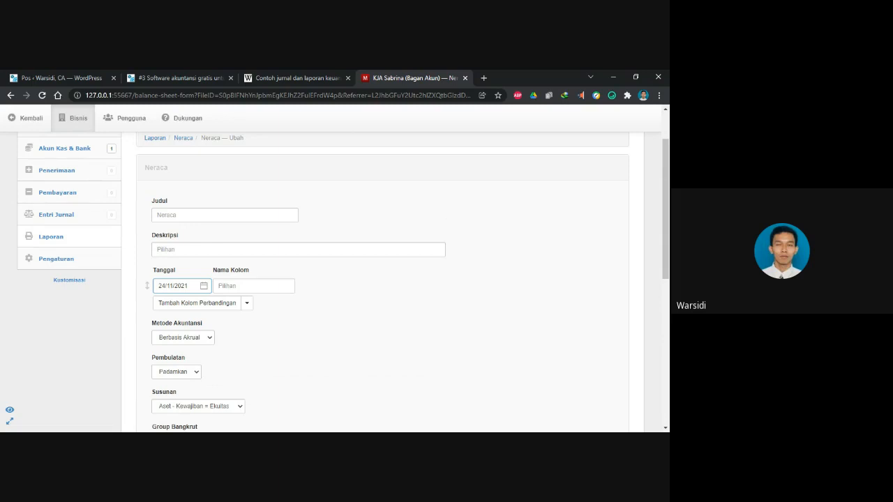
Step: Review the web article's KJA Sabrina journals, ledgers and Laporan Laba-Rugi example, and switch back to the Neraca form in Manager
key(ctrl+Tab)
key(ctrl+Tab)
key(ctrl+Tab)
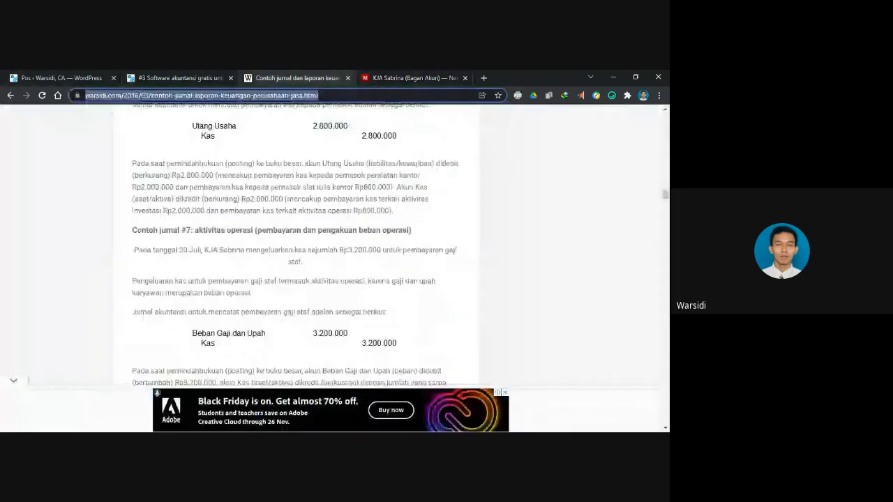
scroll(295, 244, down, 10)
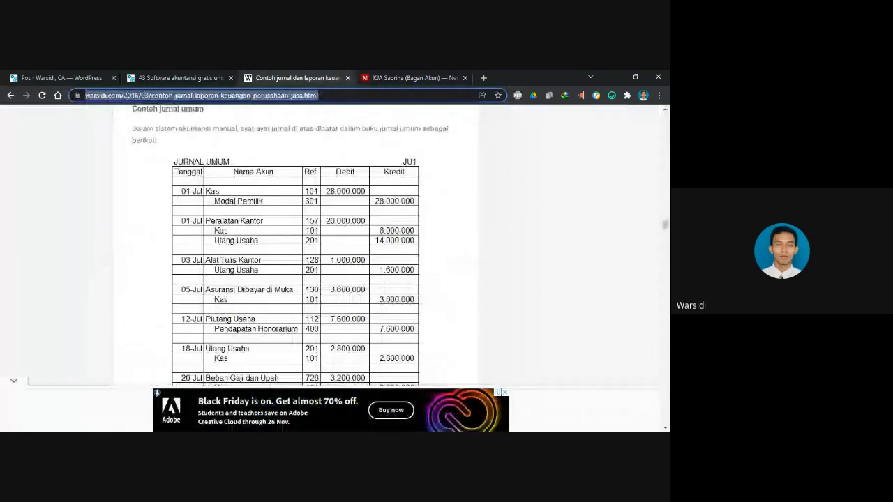
scroll(295, 244, down, 15)
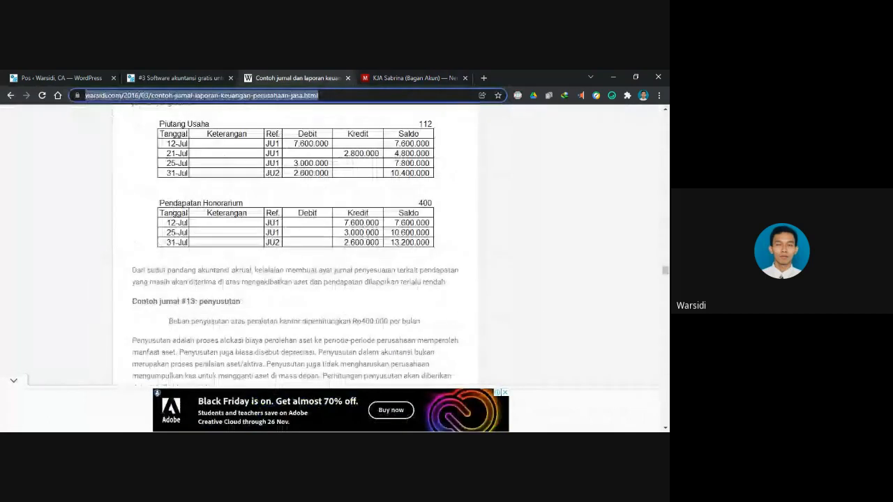
scroll(295, 244, down, 5)
scroll(295, 244, down, 8)
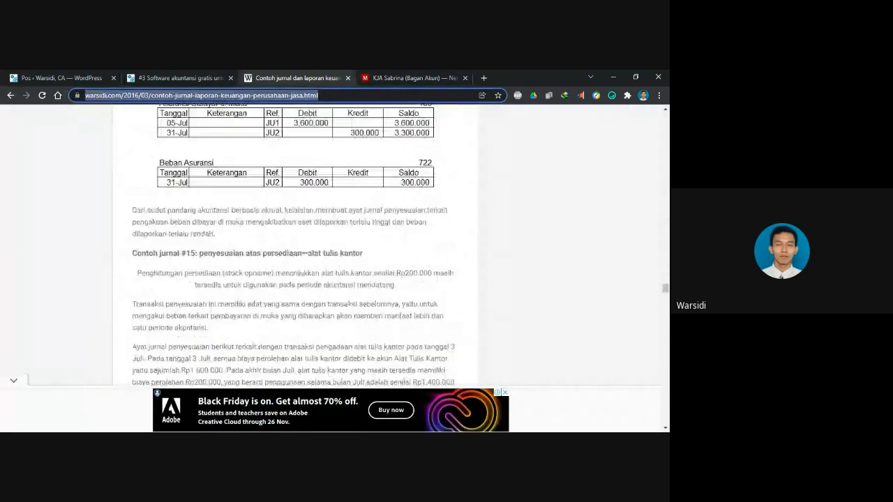
scroll(295, 244, down, 5)
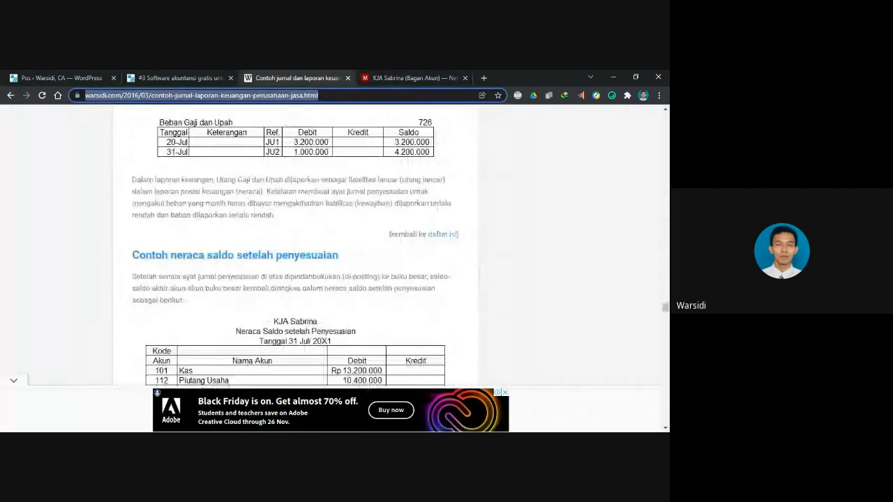
scroll(295, 244, down, 5)
scroll(295, 244, down, 8)
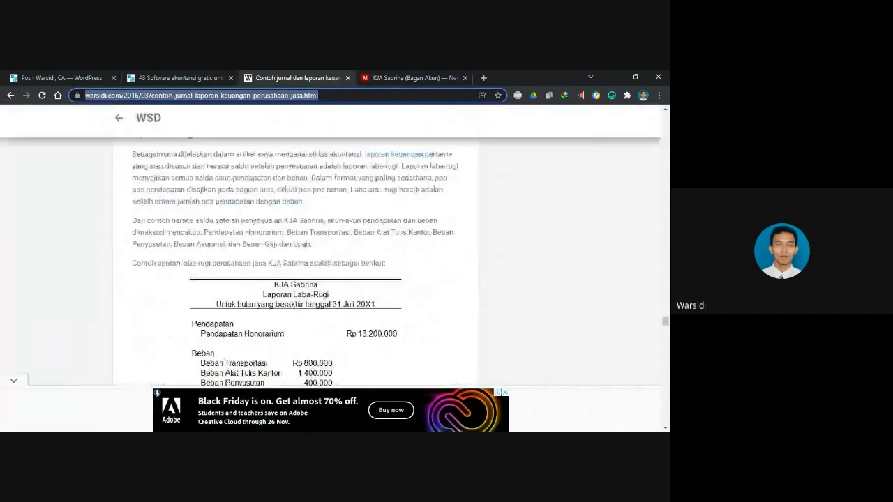
scroll(295, 244, down, 1)
scroll(295, 245, down, 1)
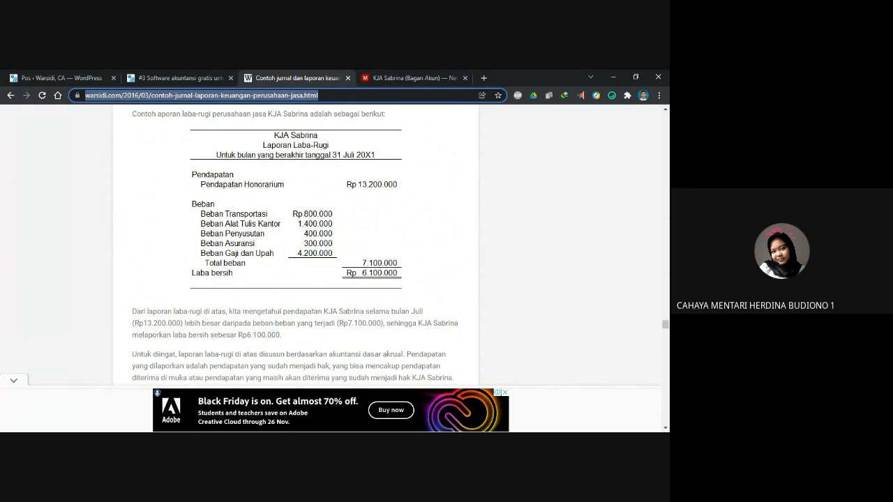
key(alt+Tab)
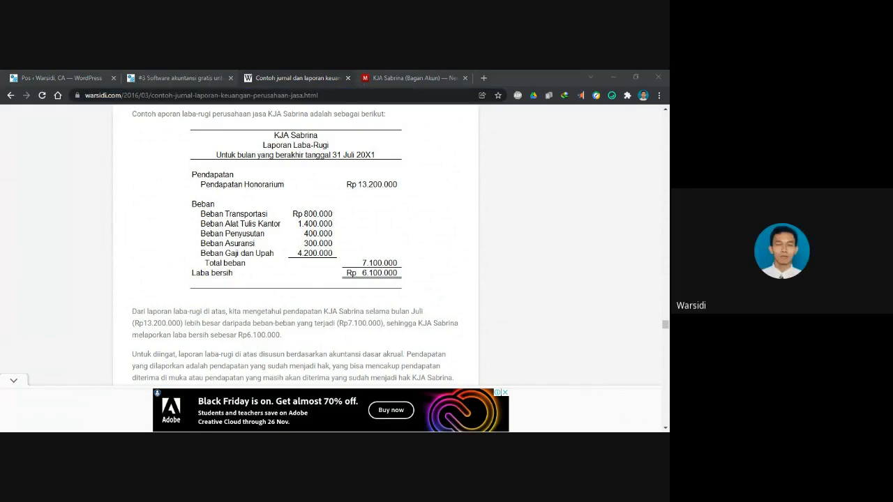
click(414, 78)
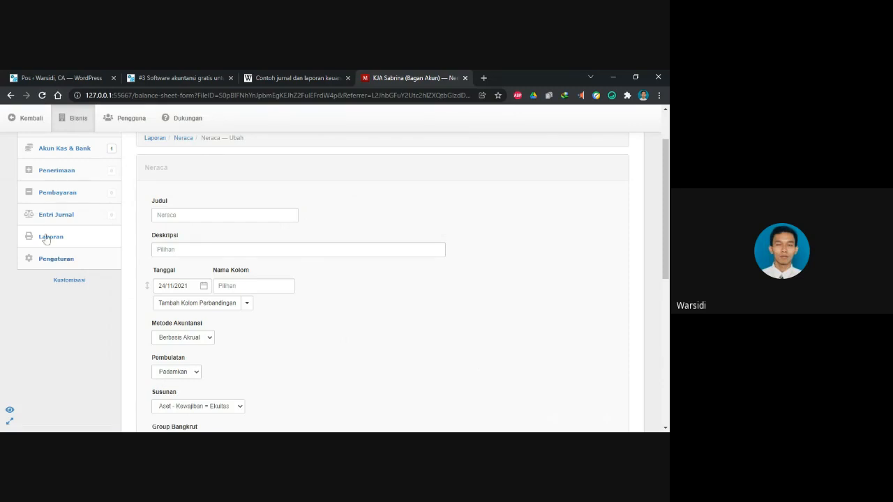
Step: Leave the Neraca form, look over the Entri Journal list and the Cadangkan backup options, and return to Ringkasan
click(59, 218)
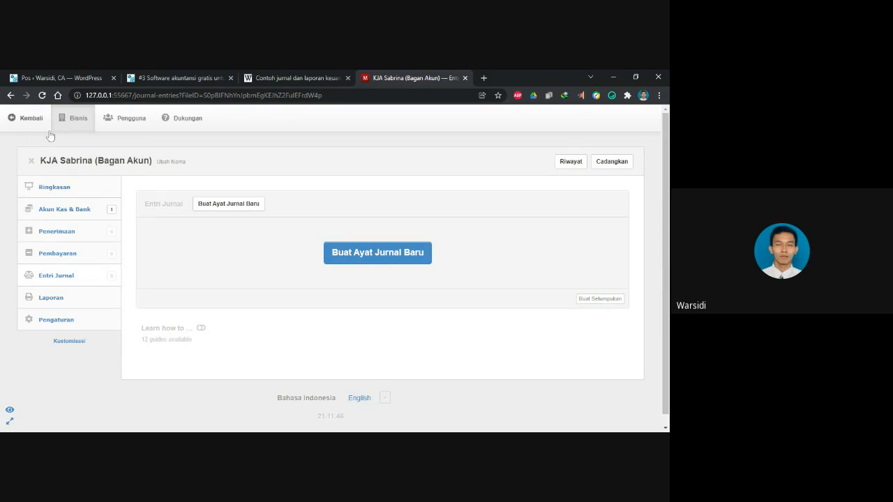
click(56, 187)
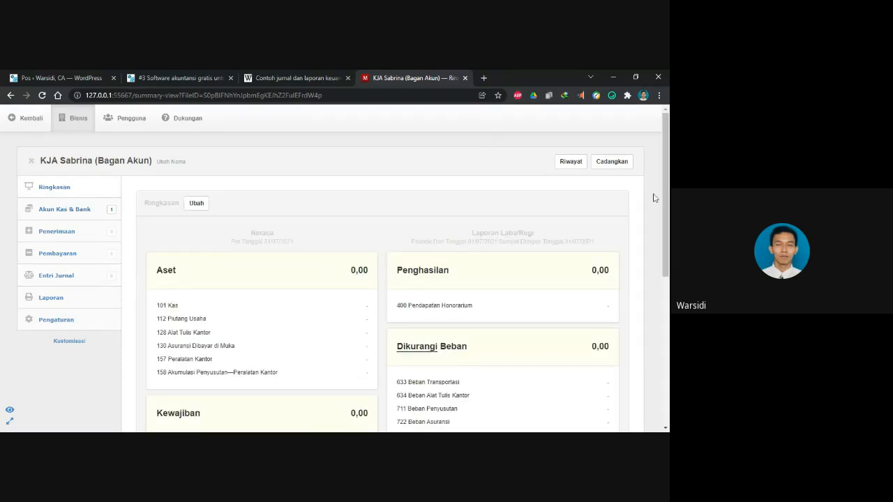
click(605, 163)
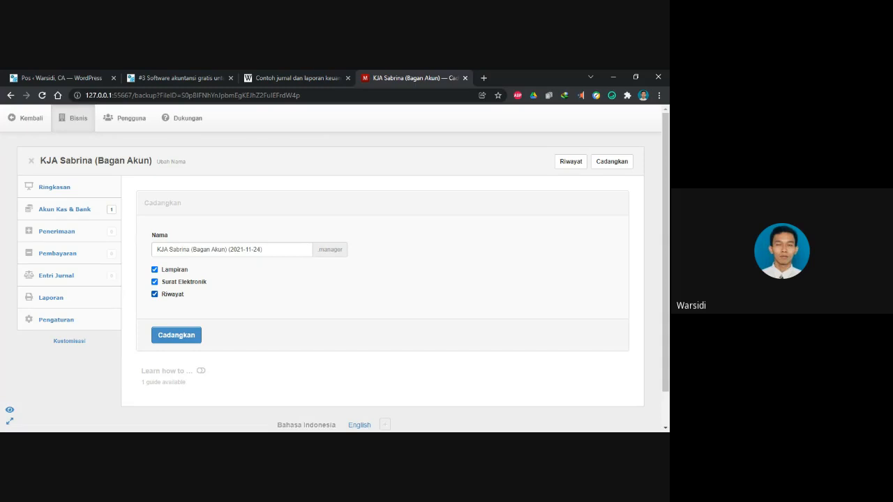
click(44, 189)
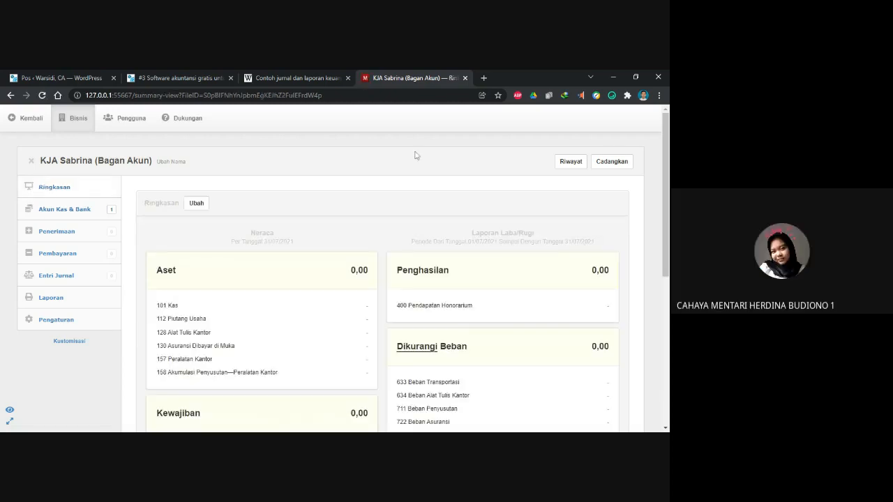
Step: Open the KJA Sabrina (Bagan Akun) change history and examine its timestamps, user, descriptions and actions
click(565, 167)
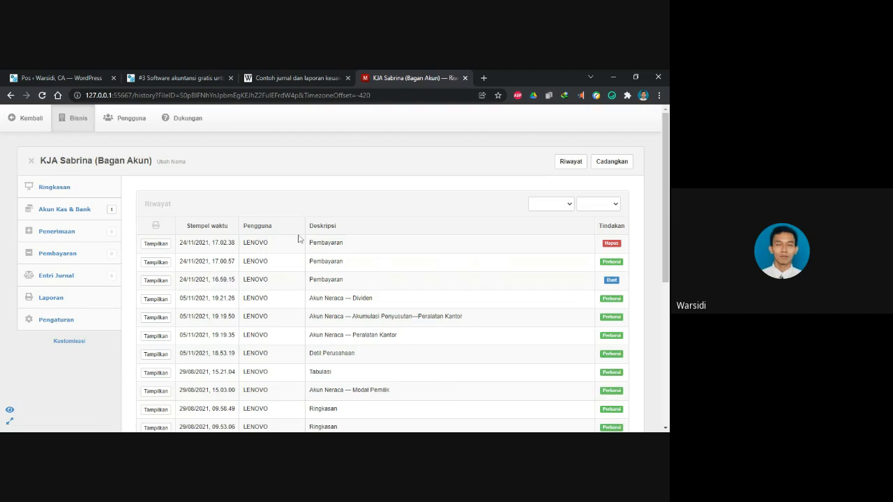
double_click(256, 262)
scroll(346, 286, down, 2)
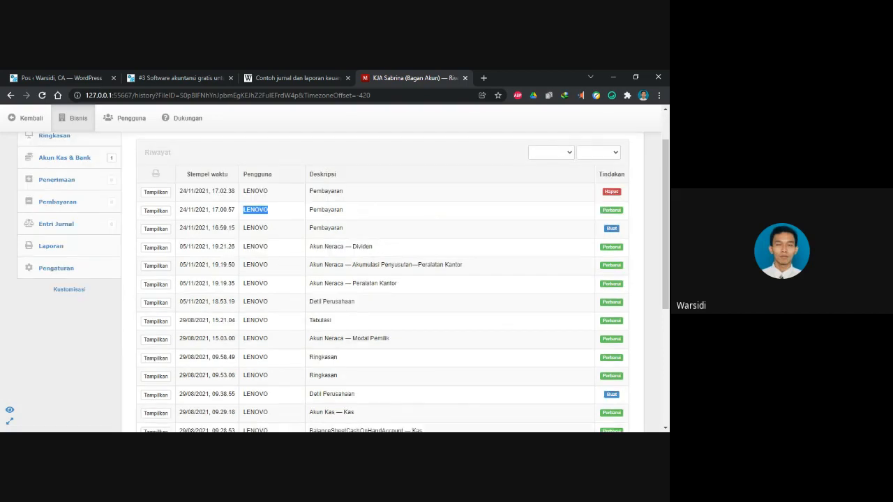
scroll(383, 286, down, 3)
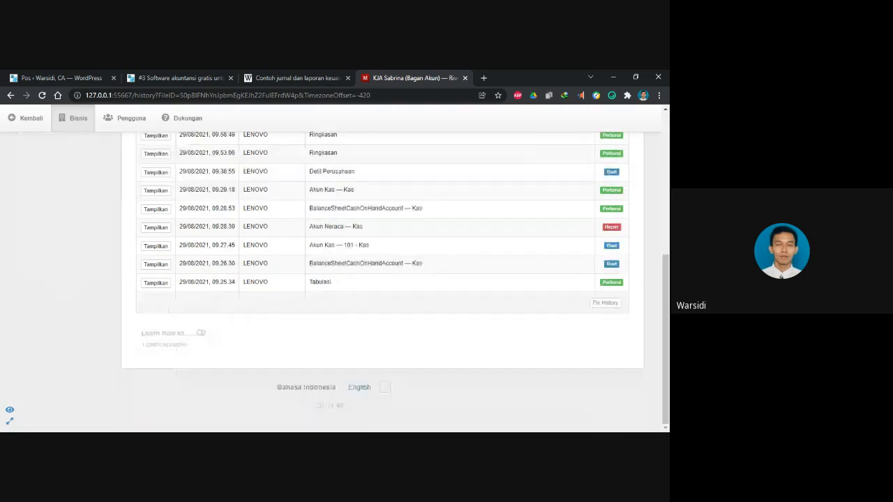
scroll(384, 286, up, 6)
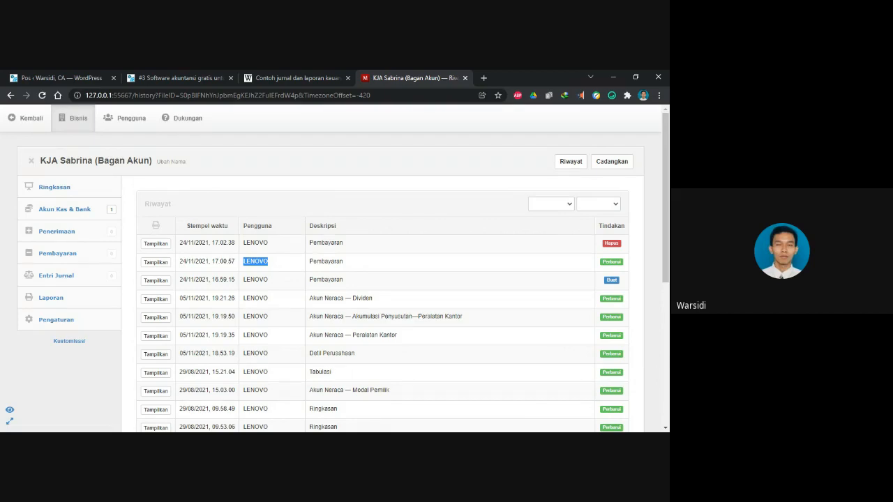
scroll(383, 279, down, 5)
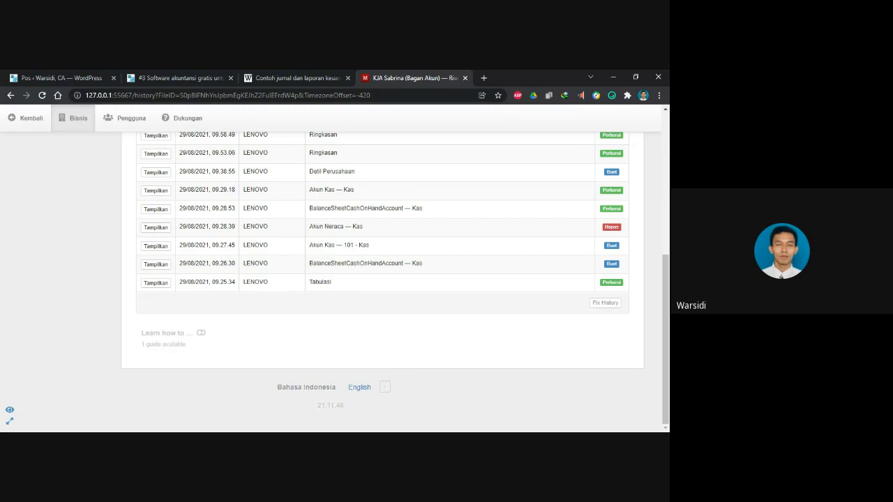
scroll(384, 279, up, 8)
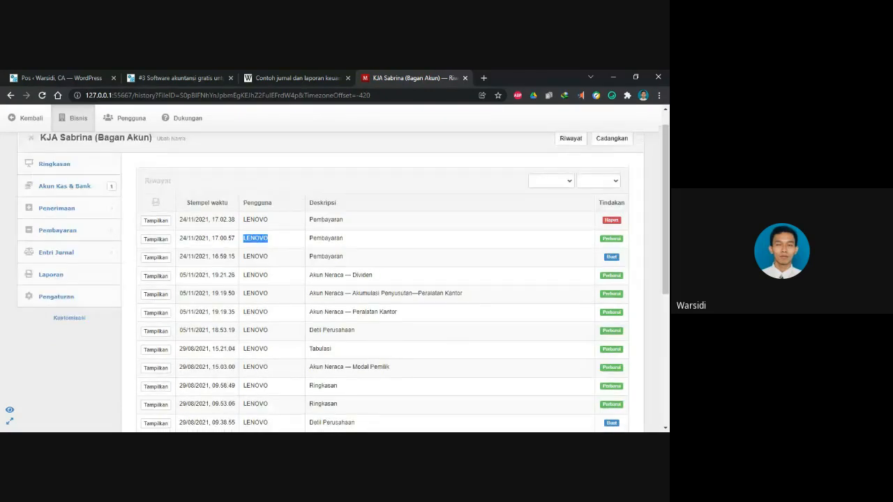
scroll(343, 273, up, 1)
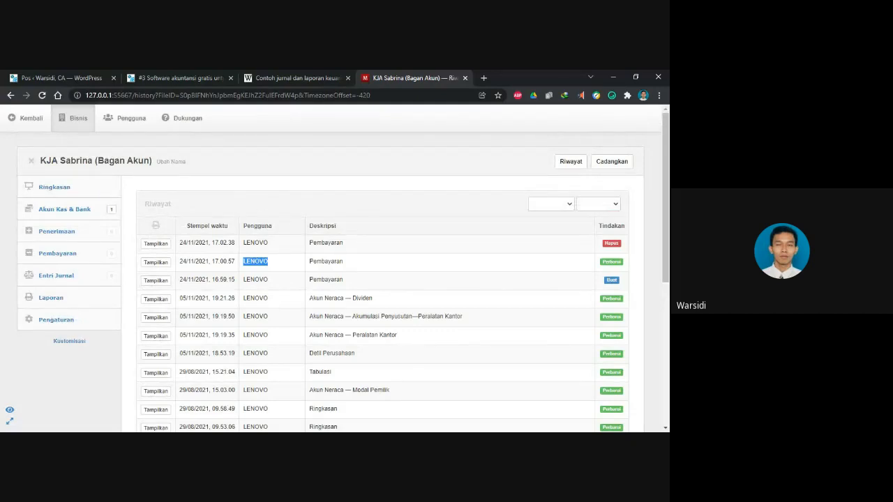
Step: Review the Laporan Perubahan Ekuitas example in the KJA Sabrina web article and switch back to Manager
key(ctrl+Tab)
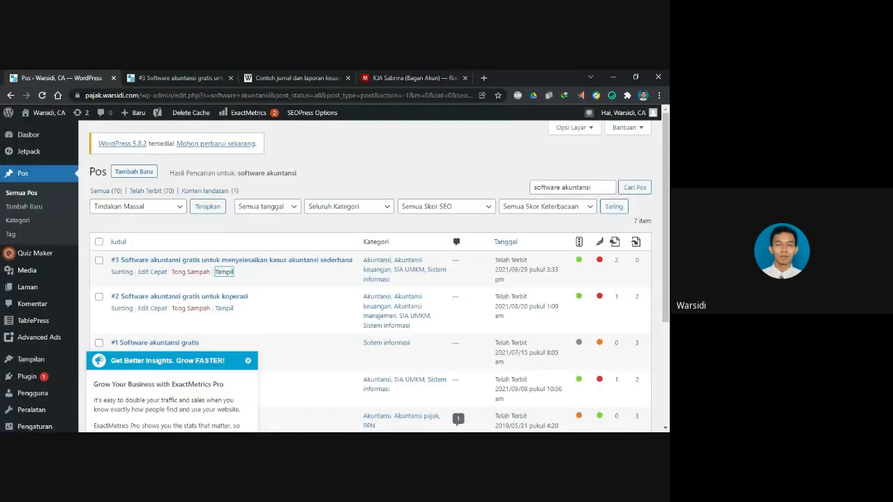
key(ctrl+Tab)
key(ctrl+Tab)
scroll(296, 247, down, 3)
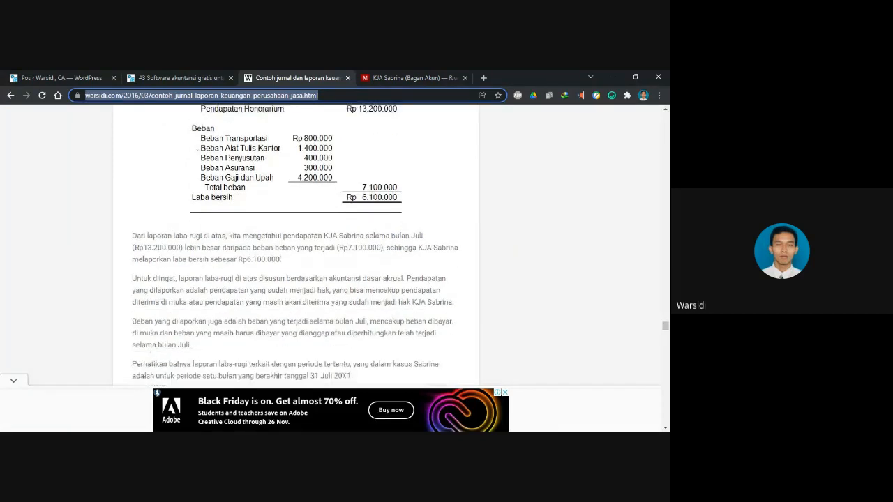
scroll(296, 247, down, 4)
scroll(295, 247, down, 10)
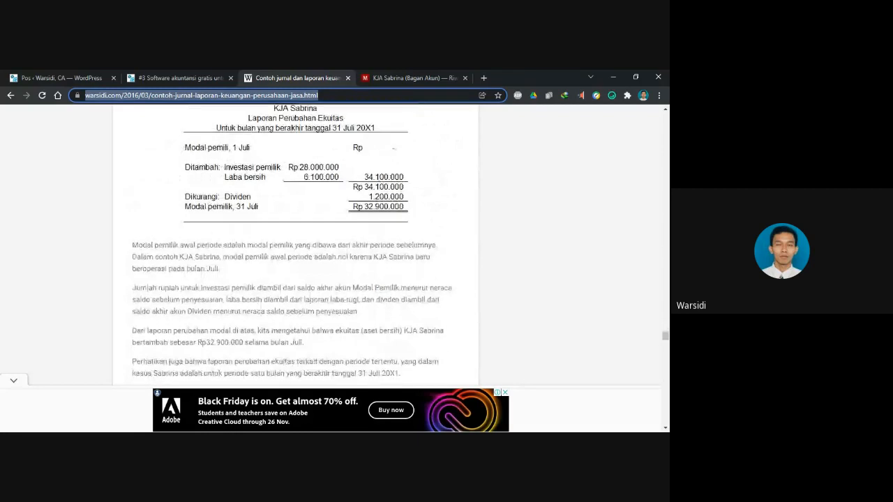
scroll(296, 246, up, 4)
scroll(295, 247, up, 2)
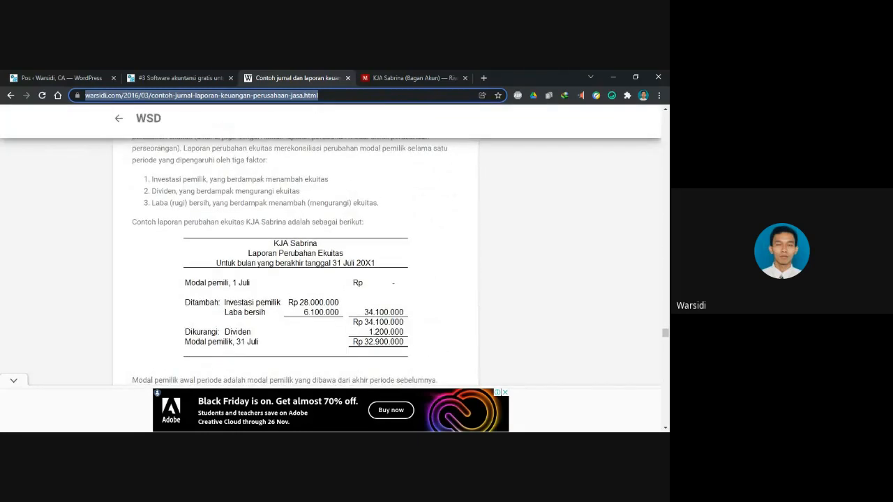
key(ctrl+Tab)
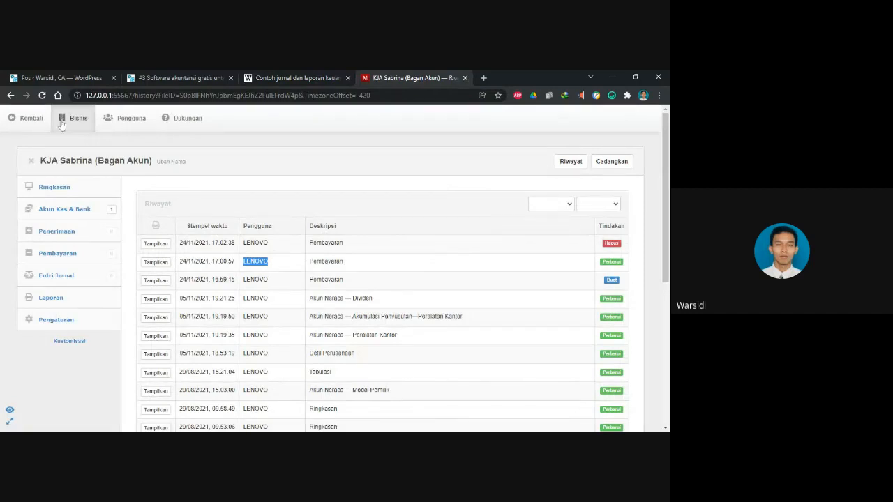
Step: Check the Pengguna page for multi-user access, and open the BMT BUMDES MESEM business
click(120, 126)
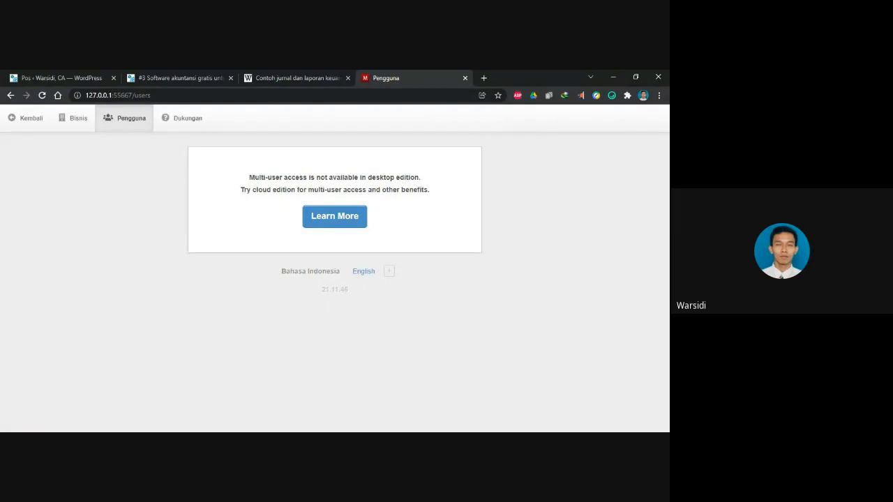
click(78, 120)
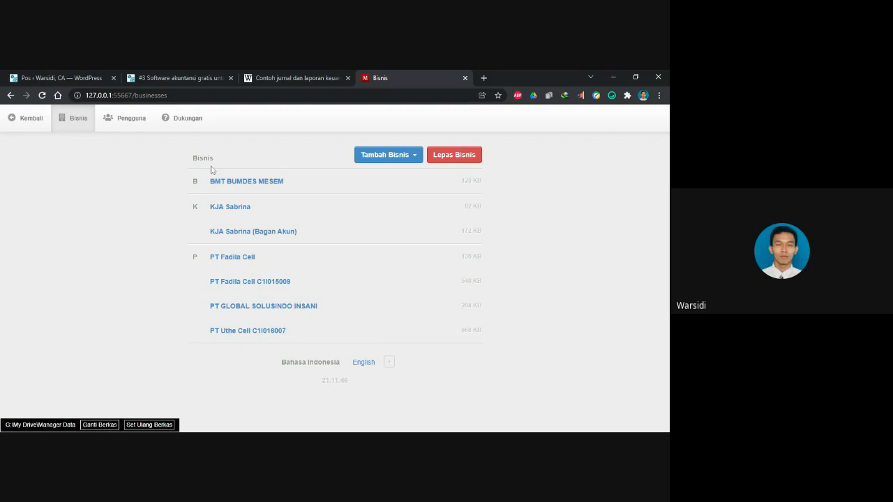
click(229, 181)
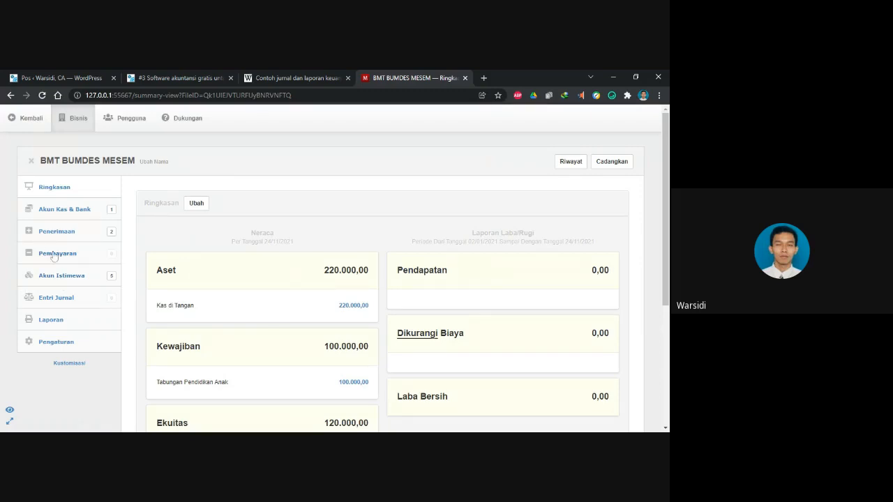
Step: View the 160.000,00 receipt dated 02/01/2021 in Penerimaan and examine its printed member-savings layout
click(67, 233)
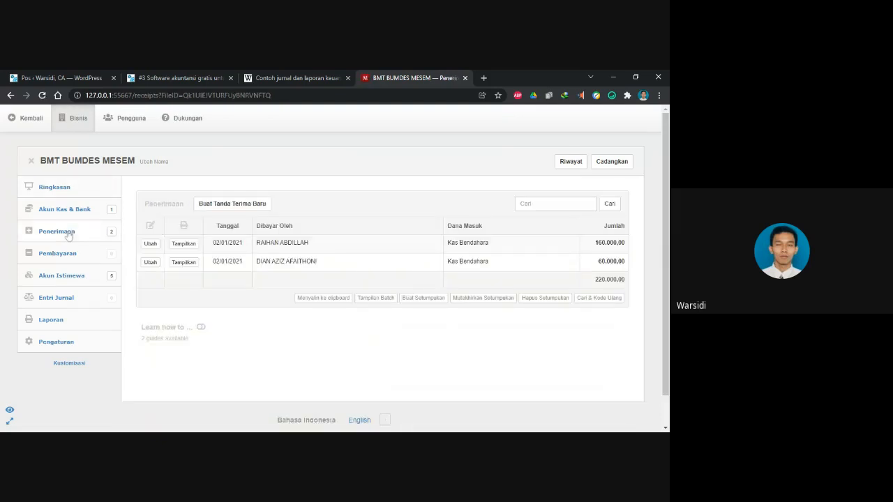
click(185, 244)
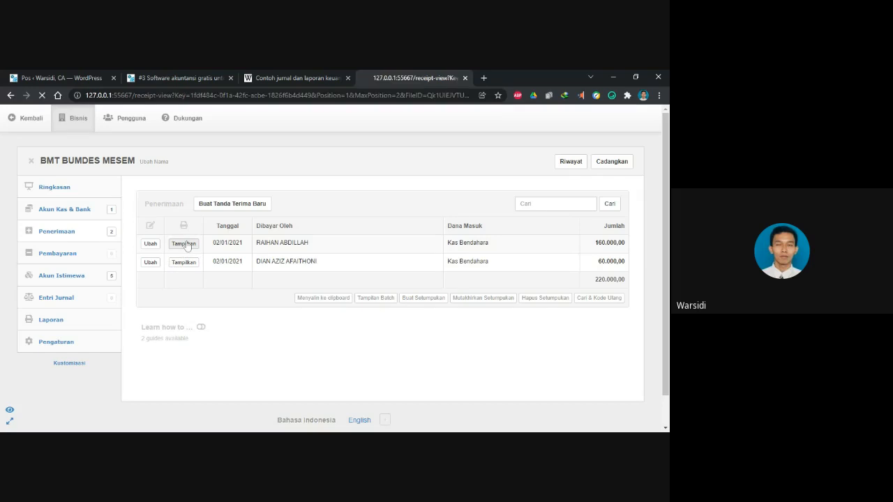
scroll(187, 246, down, 3)
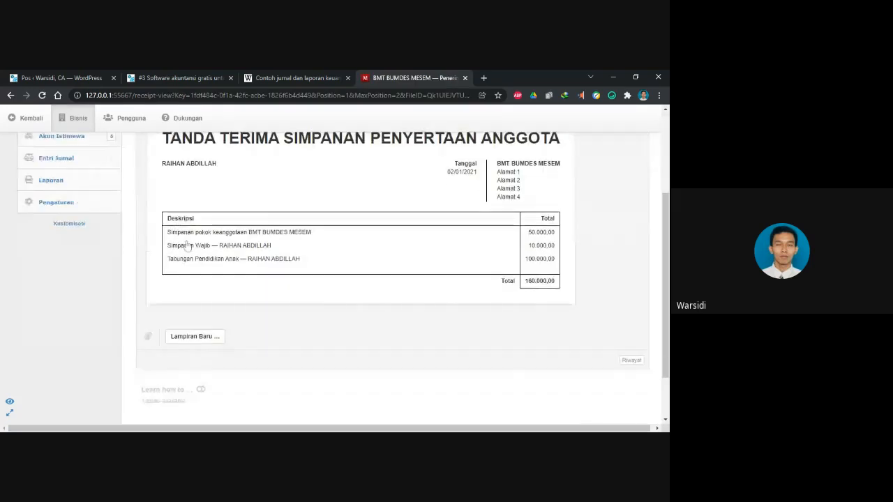
scroll(391, 279, up, 1)
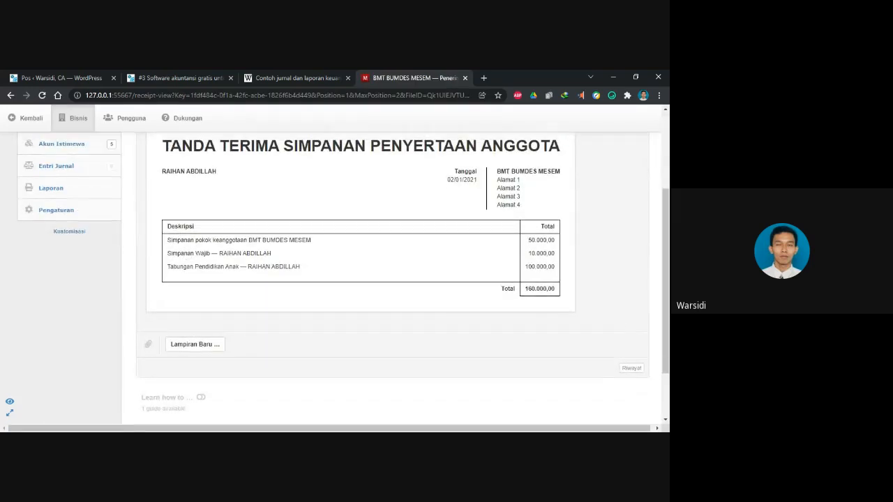
scroll(391, 279, up, 1)
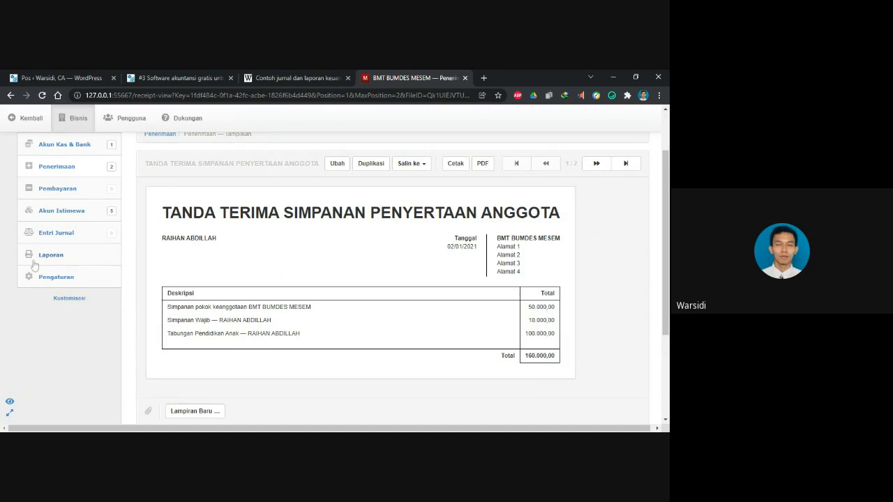
Step: Return to the business list and open PT GLOBAL SOLUSINDO INSANI
click(29, 119)
click(64, 120)
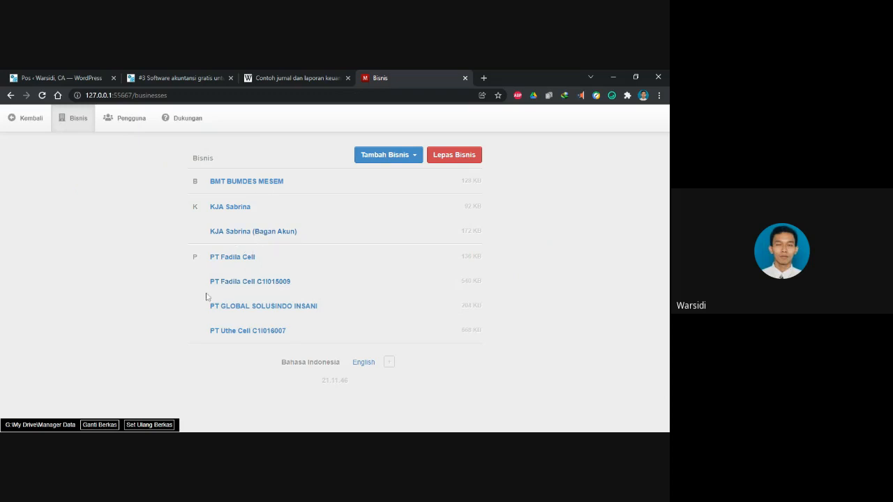
click(226, 312)
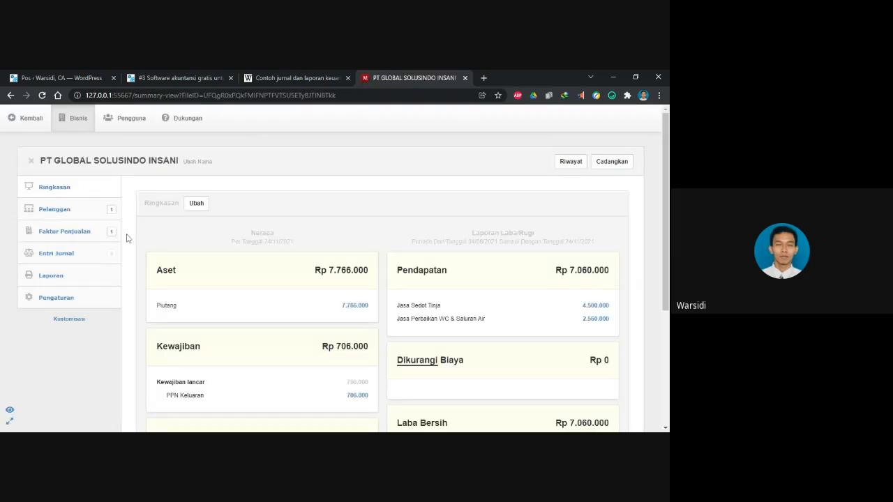
Step: View the sales invoice dated 04/06/2021 and examine its header, line items, tax, signature block and payment terms
click(66, 233)
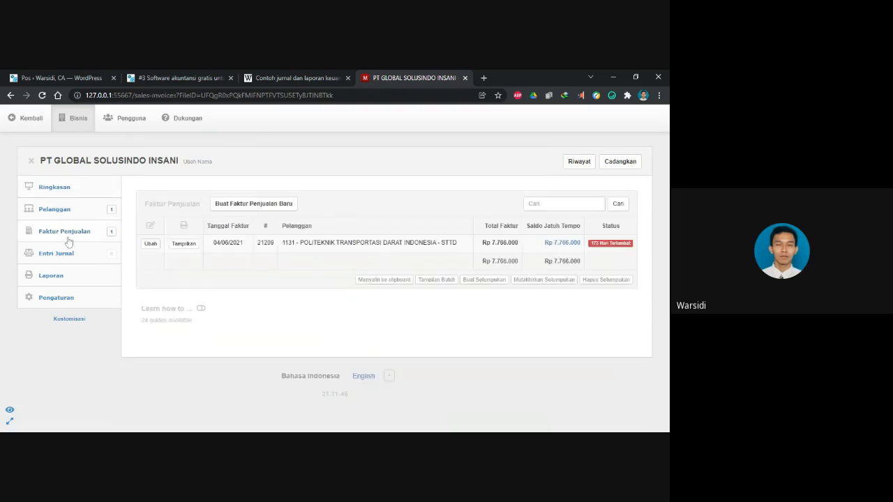
click(184, 245)
scroll(184, 251, down, 3)
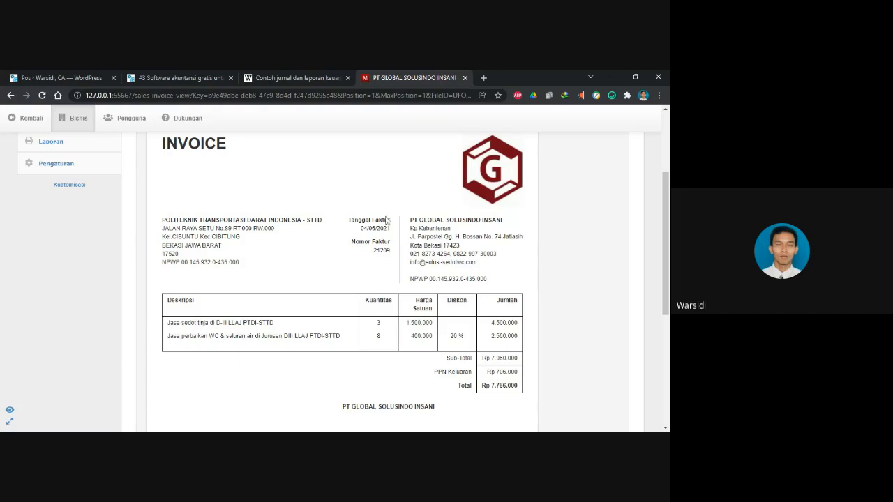
scroll(391, 279, down, 4)
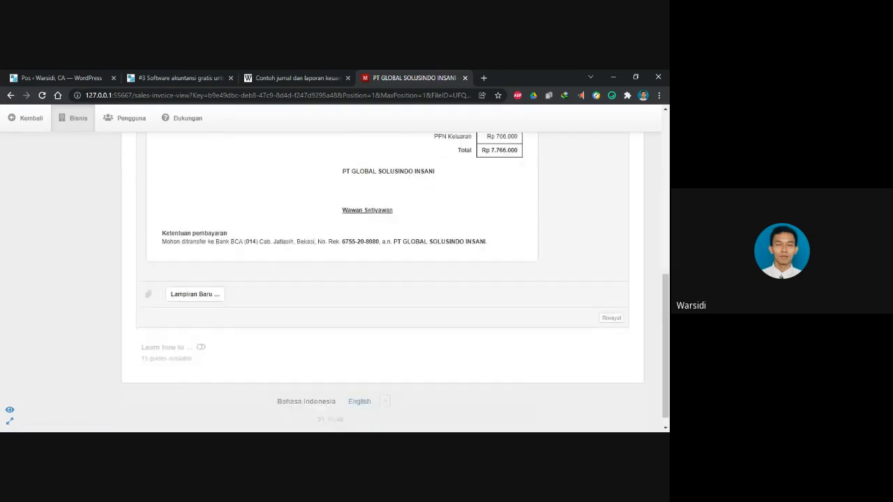
scroll(391, 279, up, 2)
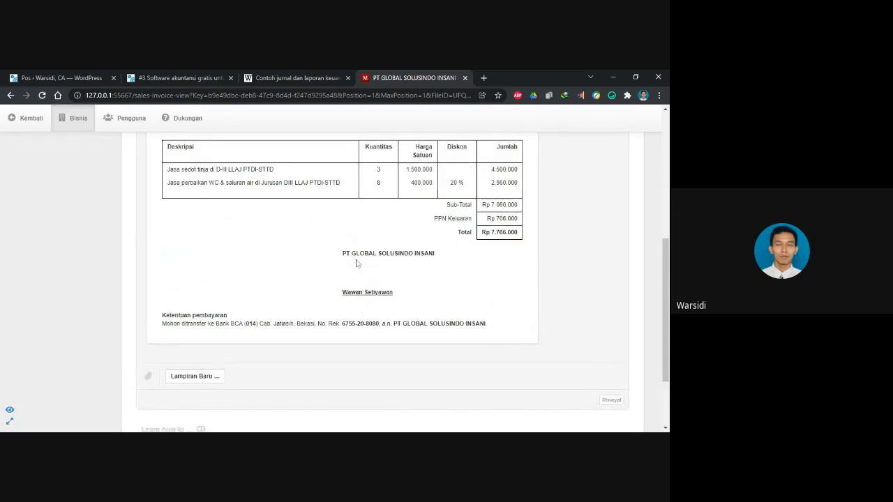
scroll(356, 258, down, 1)
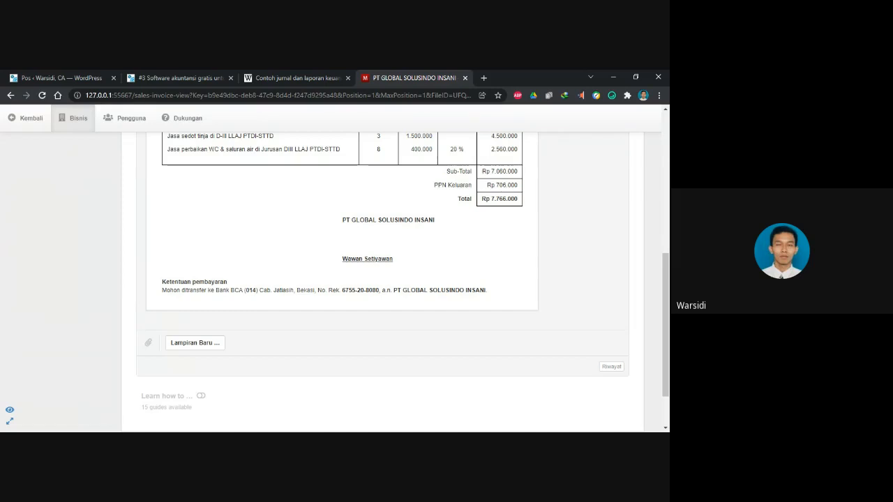
scroll(396, 282, up, 1)
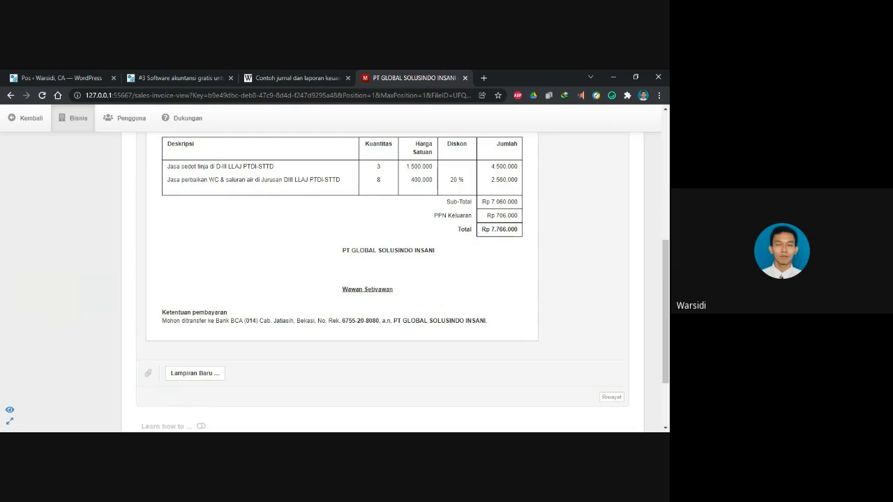
drag(163, 312, 228, 313)
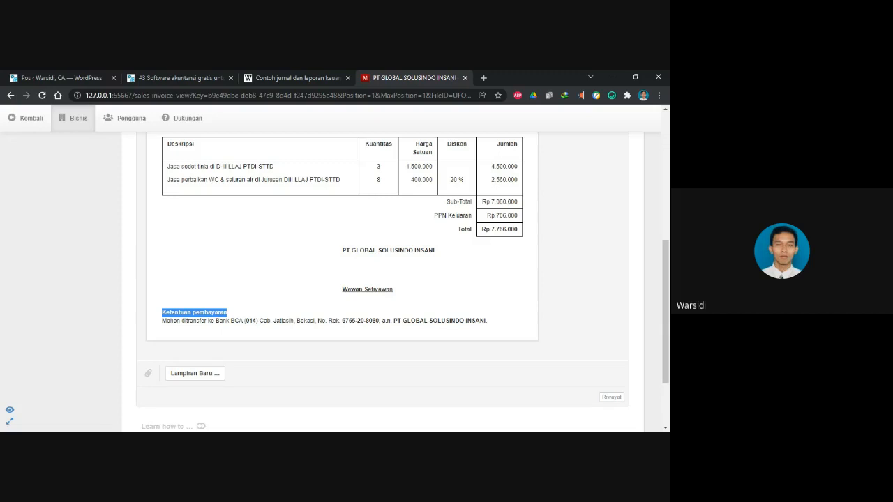
scroll(342, 279, up, 3)
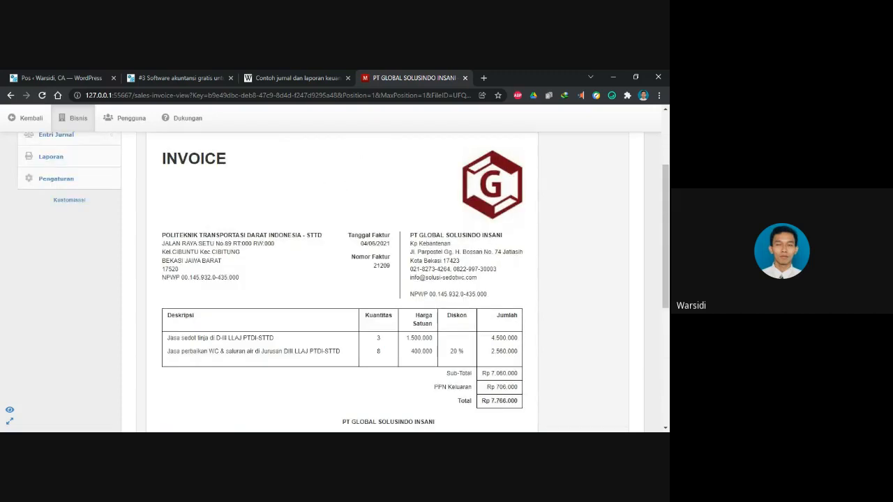
scroll(341, 279, up, 1)
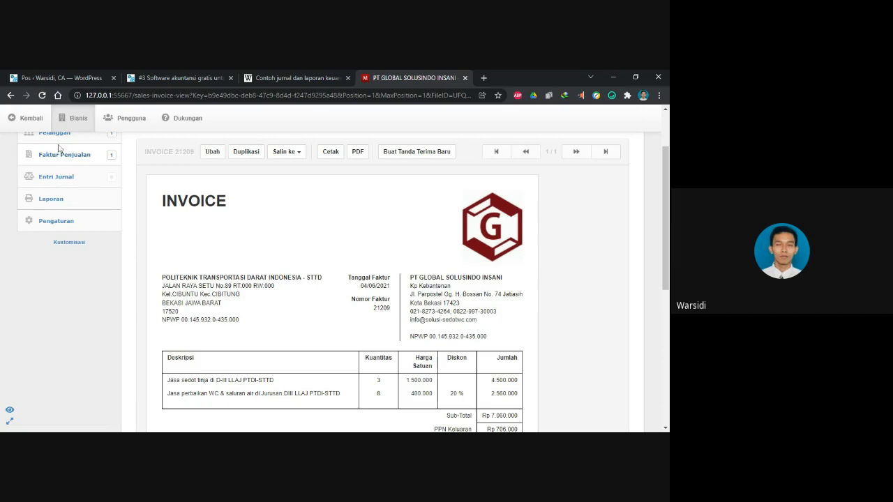
Step: Return to the business list and open the PT Uthe Cell business
scroll(63, 148, up, 2)
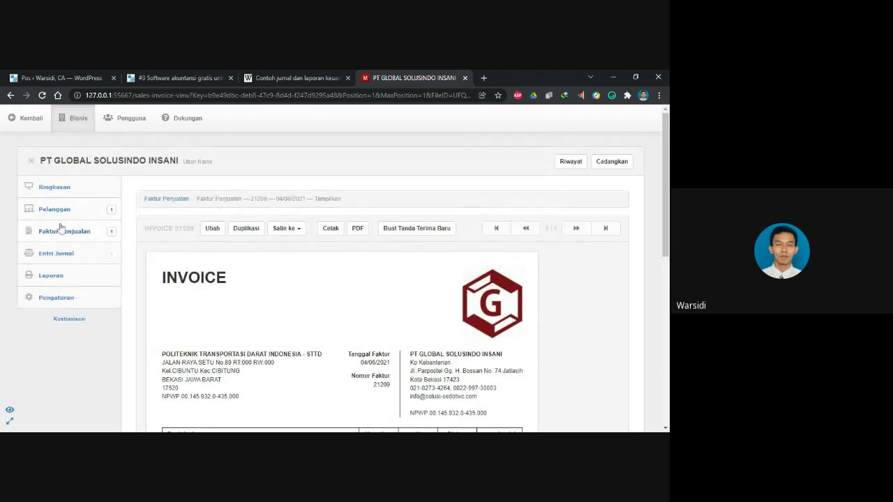
click(70, 124)
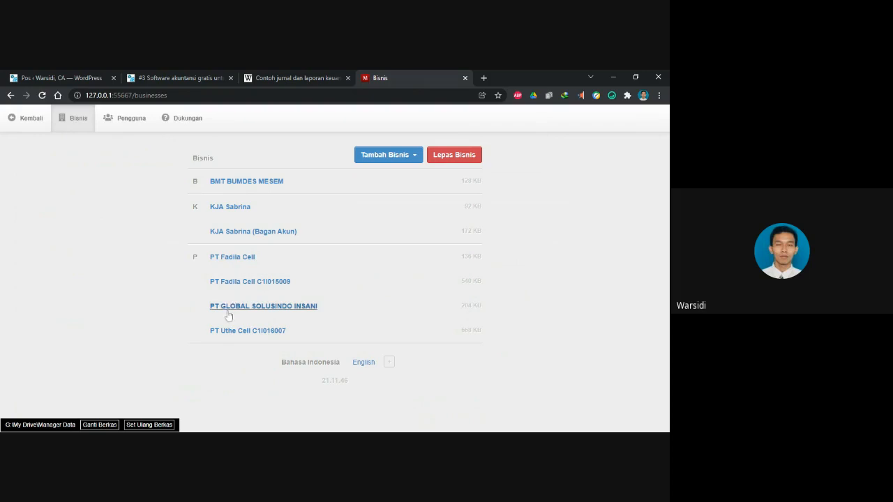
click(228, 340)
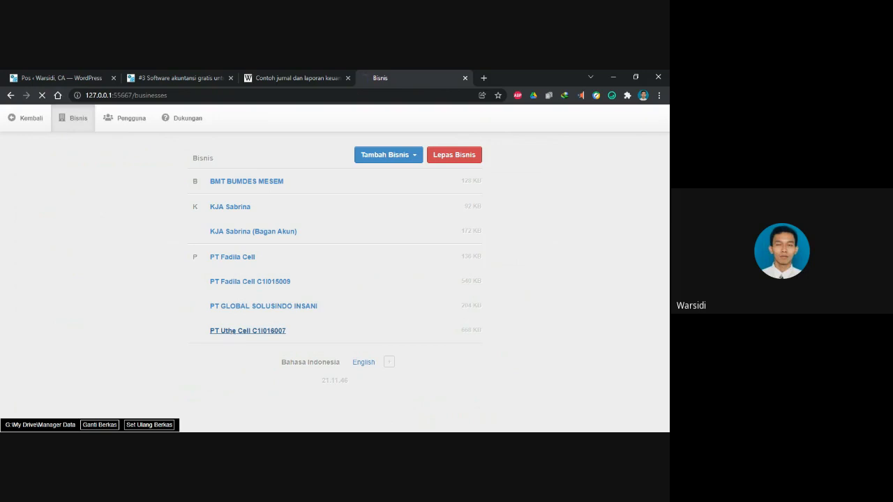
click(244, 307)
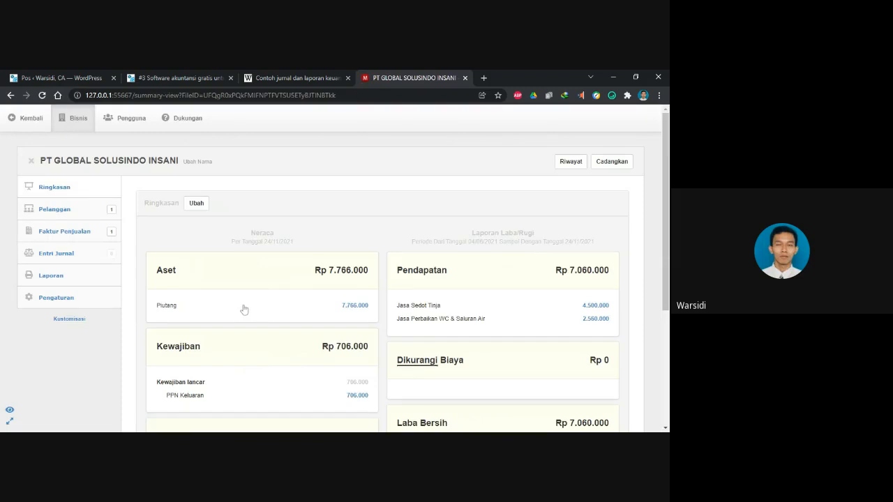
click(22, 120)
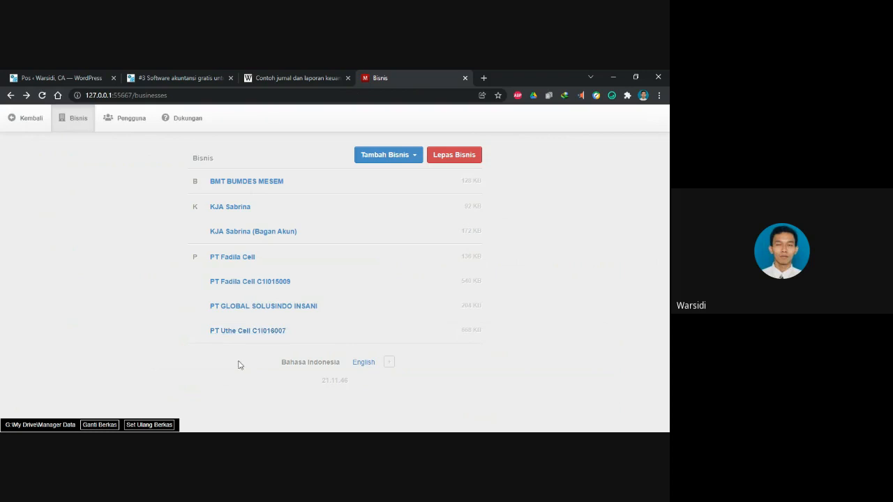
click(236, 332)
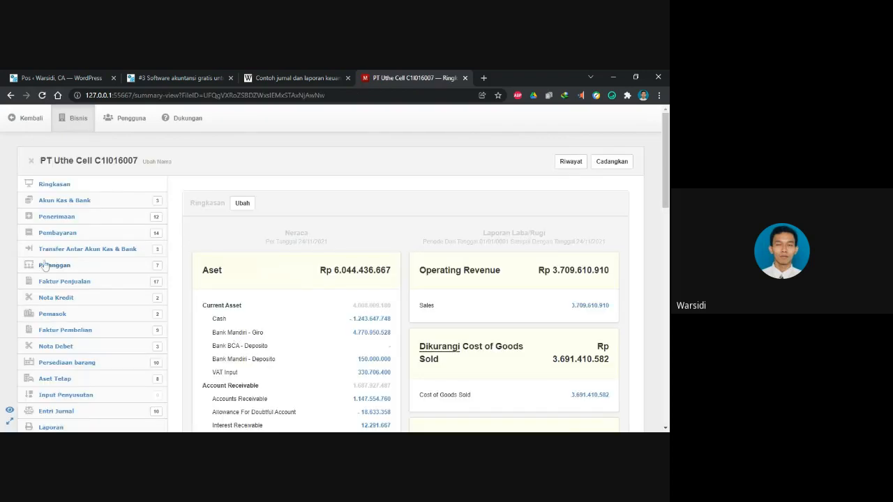
Step: View the 67.375.000 receipt dated 20/06/2021 in Penerimaan and examine its logo, payer details, description line and total
click(62, 217)
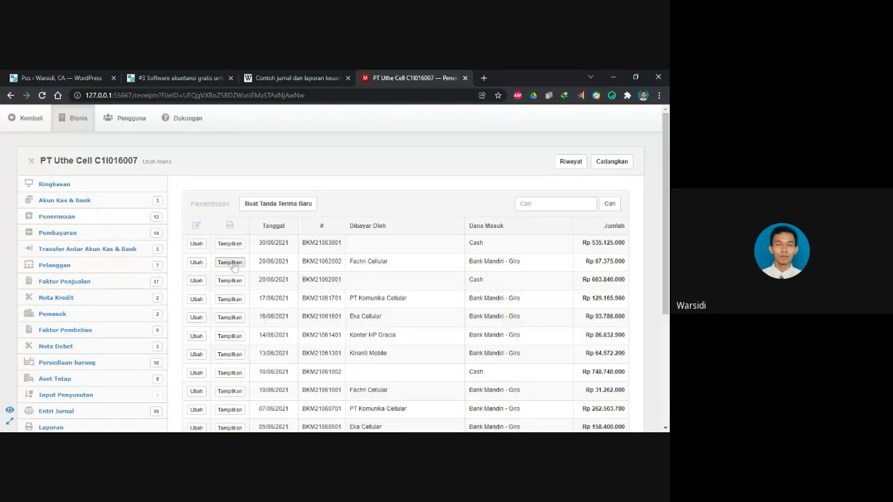
click(229, 263)
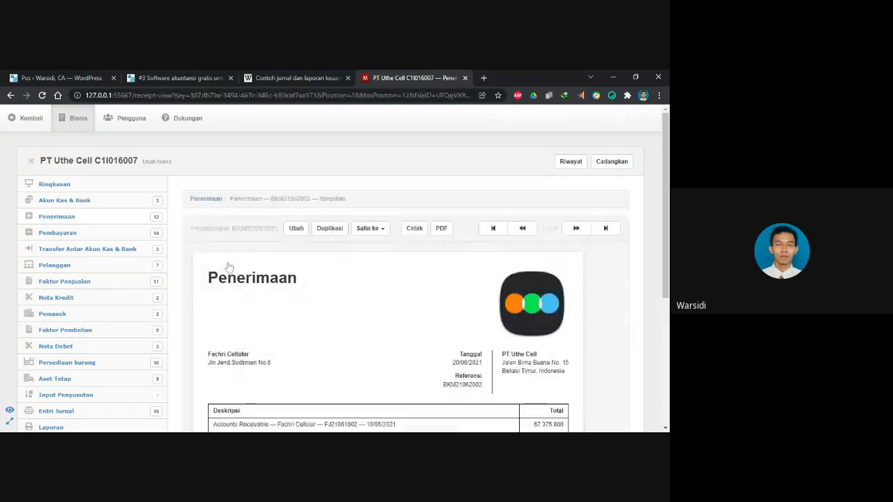
scroll(228, 267, down, 3)
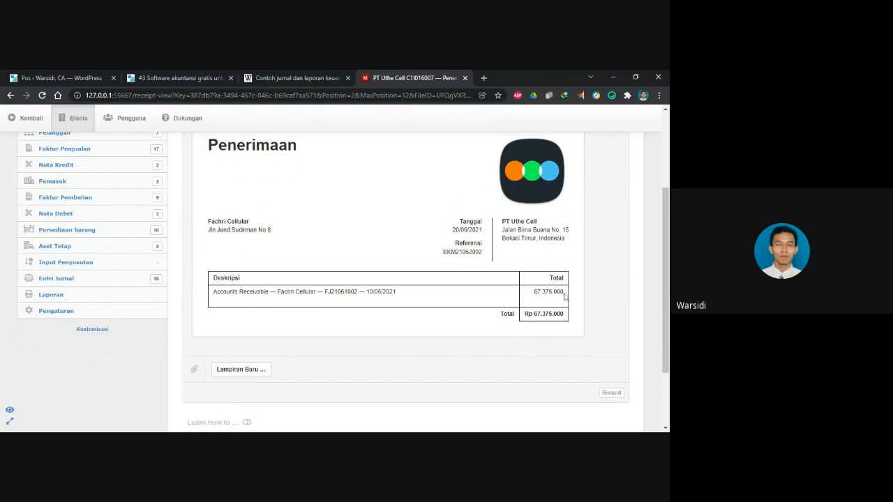
scroll(564, 297, down, 2)
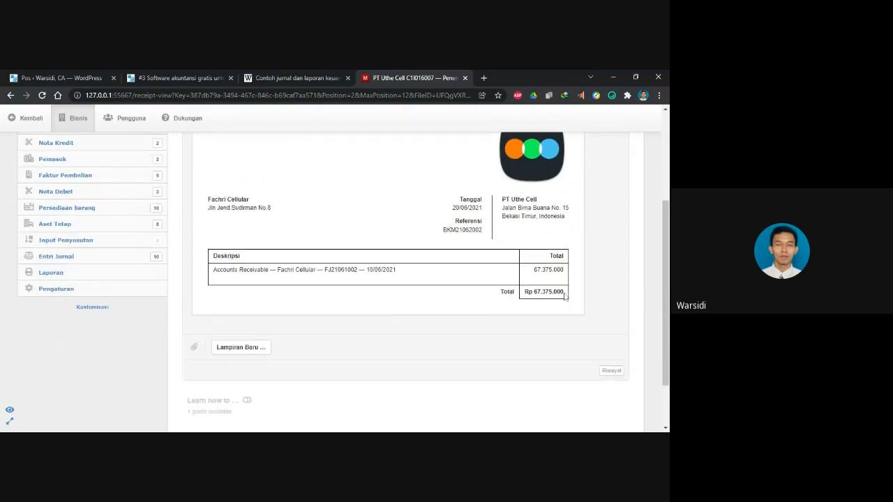
scroll(348, 332, up, 1)
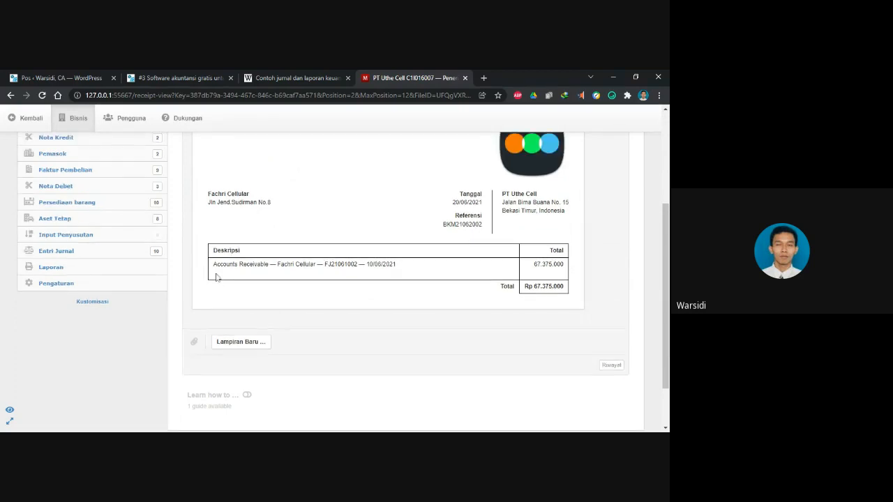
scroll(227, 302, up, 2)
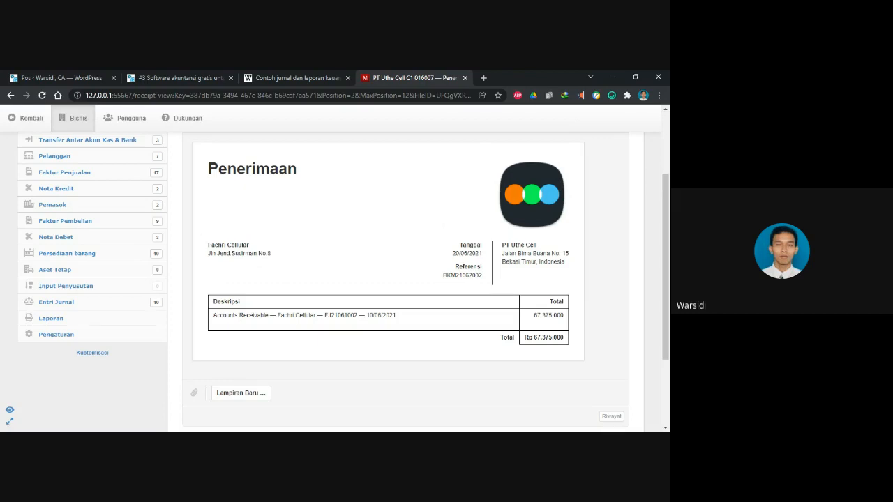
drag(207, 245, 225, 245)
scroll(404, 279, down, 2)
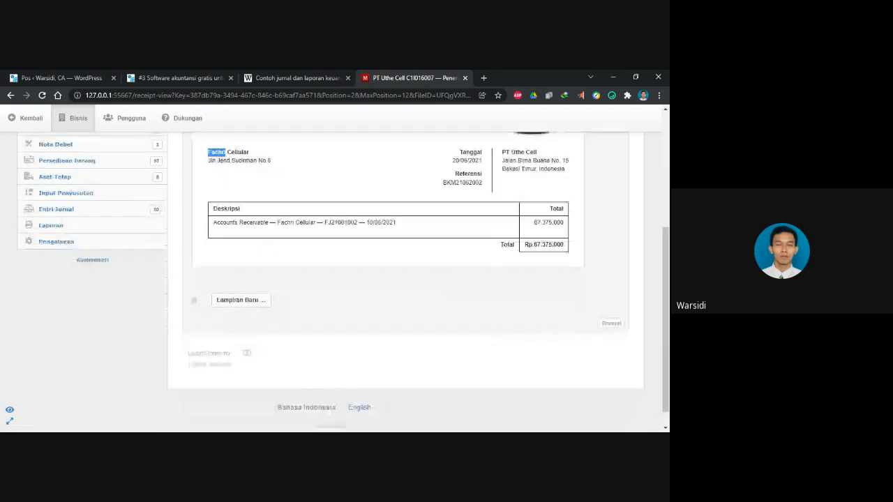
scroll(405, 279, up, 3)
scroll(404, 279, up, 1)
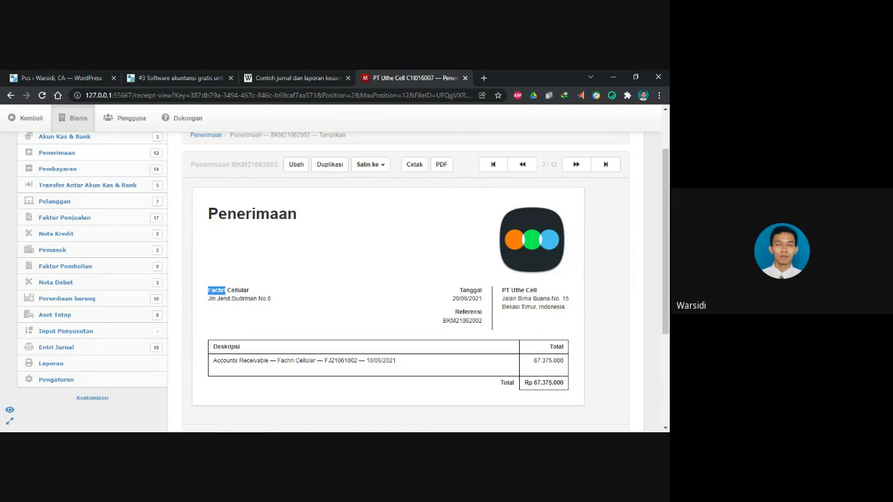
scroll(412, 279, up, 1)
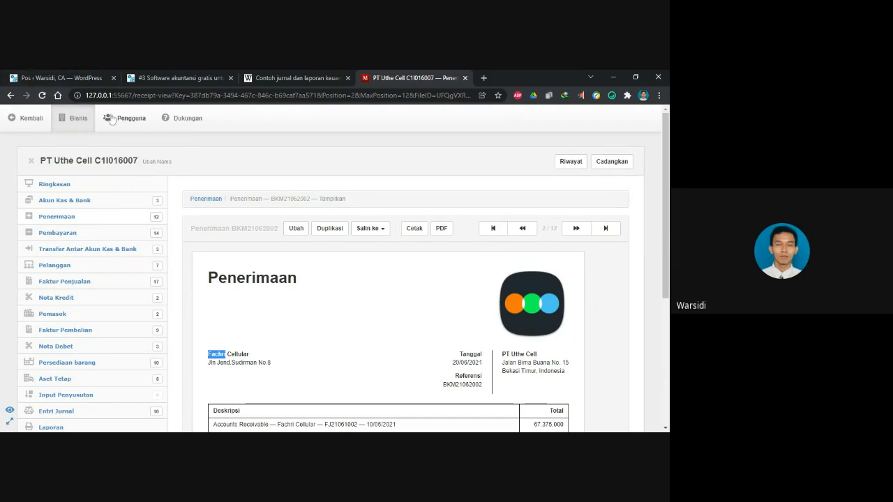
Step: Return to the business list, open PT Fadila Cell and look over its Ringkasan page
click(76, 124)
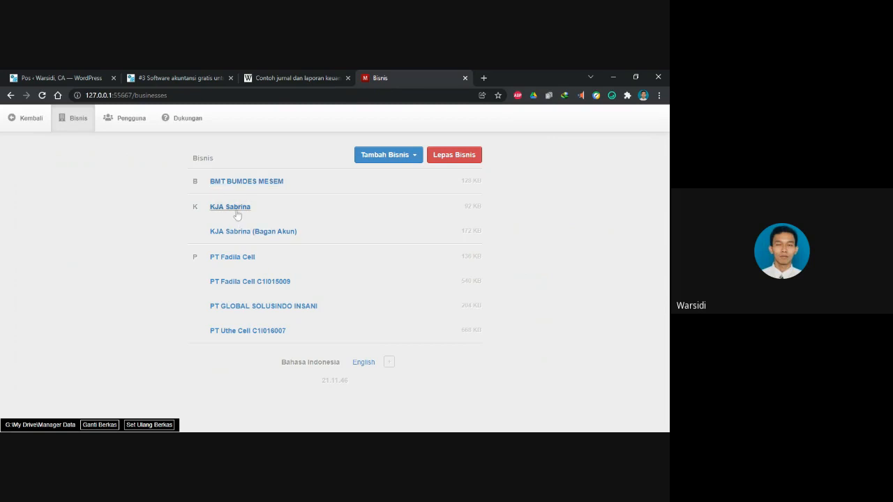
click(237, 264)
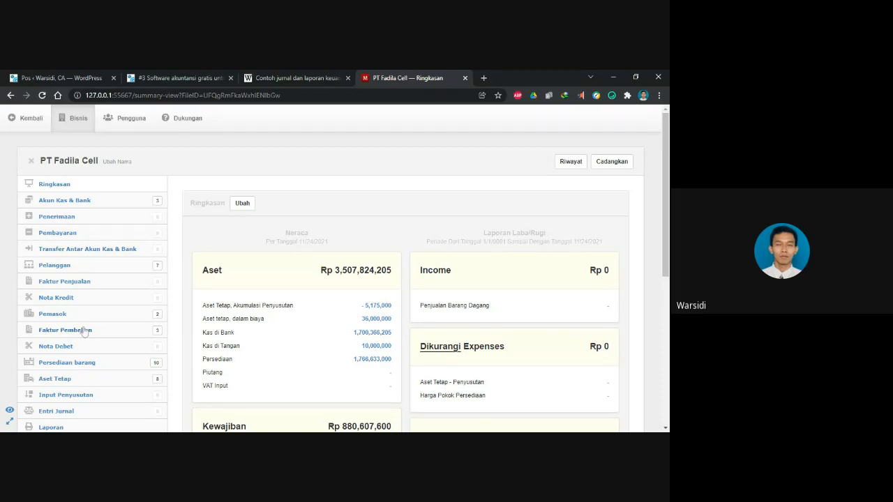
scroll(112, 353, down, 1)
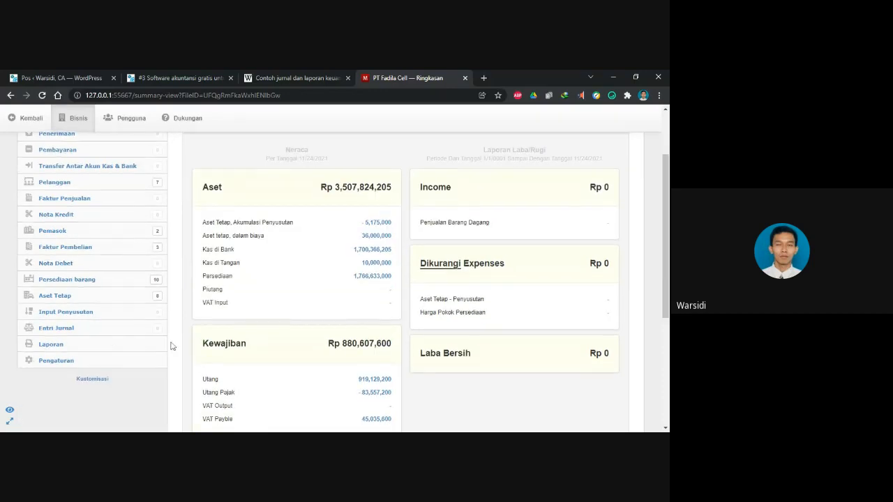
scroll(124, 388, down, 1)
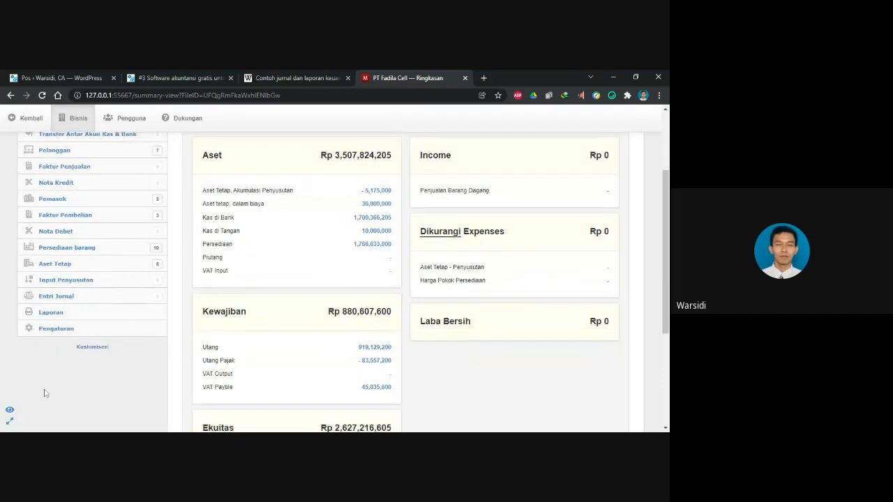
Step: Open PT Fadila Cell's tab customization form and examine the cash and bank, Reimburse and Pelanggan modules, including the Faktur Penjualan sub-options
click(92, 348)
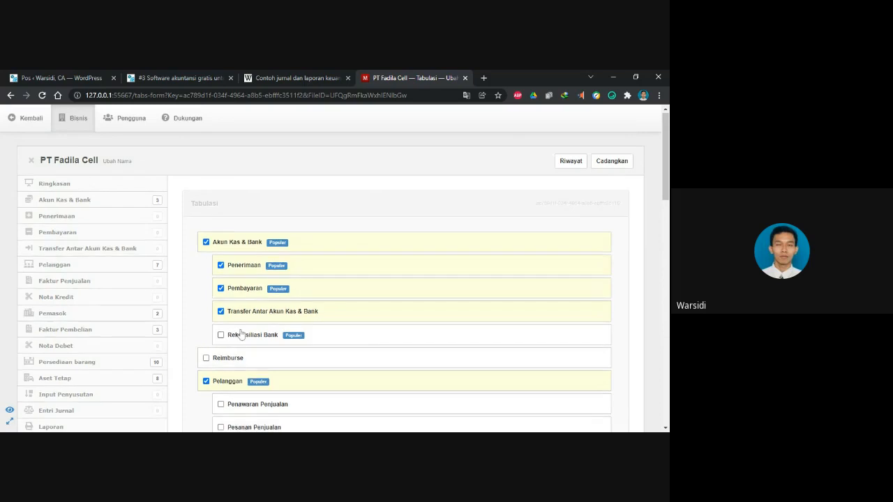
scroll(237, 334, down, 1)
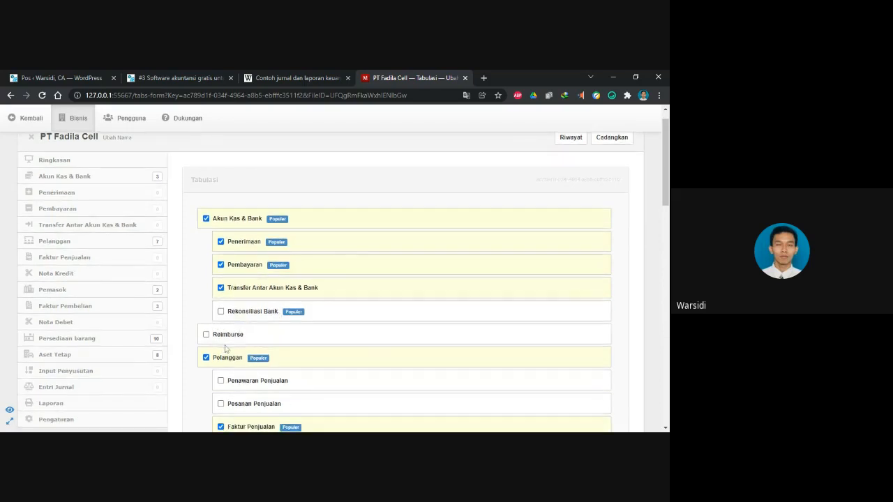
scroll(225, 348, down, 1)
scroll(225, 348, down, 1)
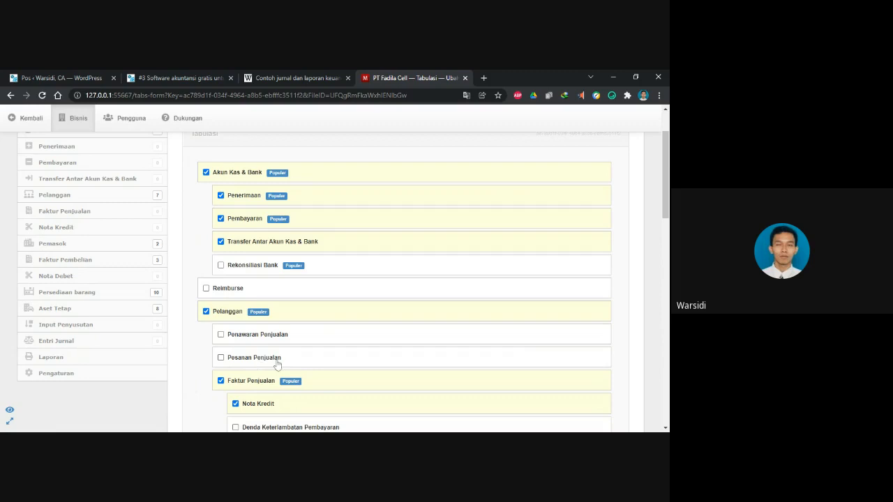
scroll(258, 363, down, 1)
scroll(242, 360, down, 1)
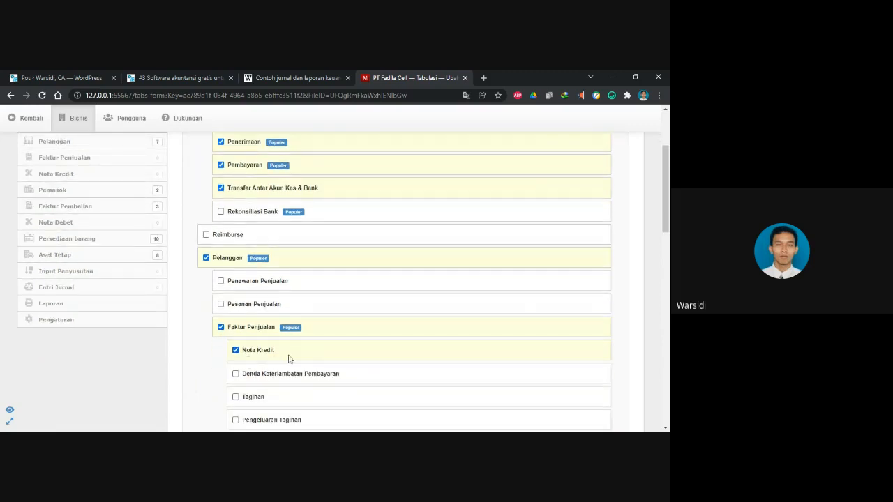
scroll(253, 362, down, 1)
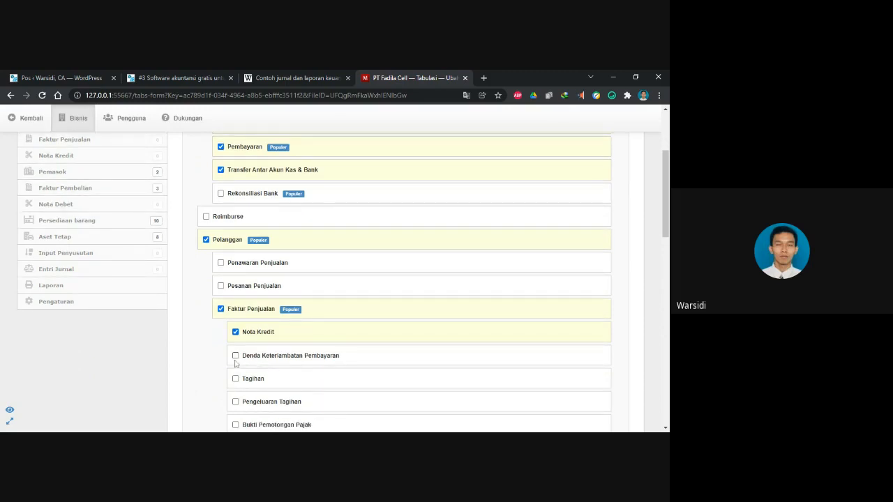
scroll(235, 363, down, 1)
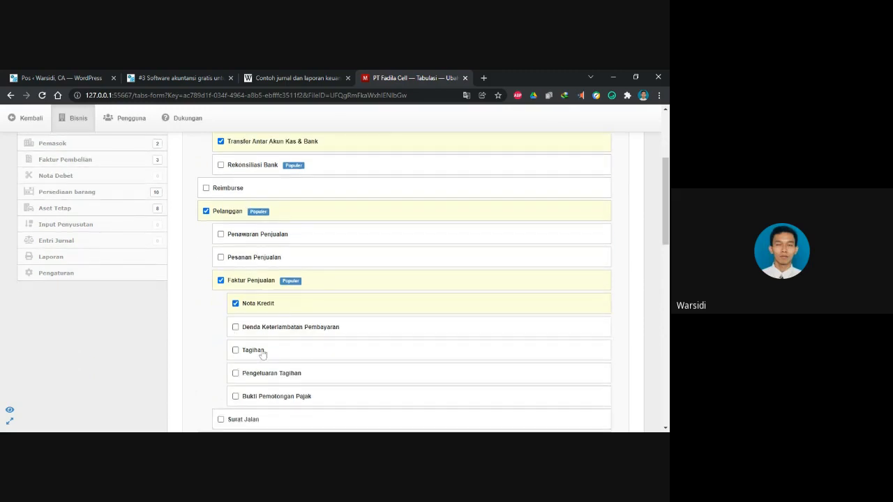
scroll(261, 355, down, 1)
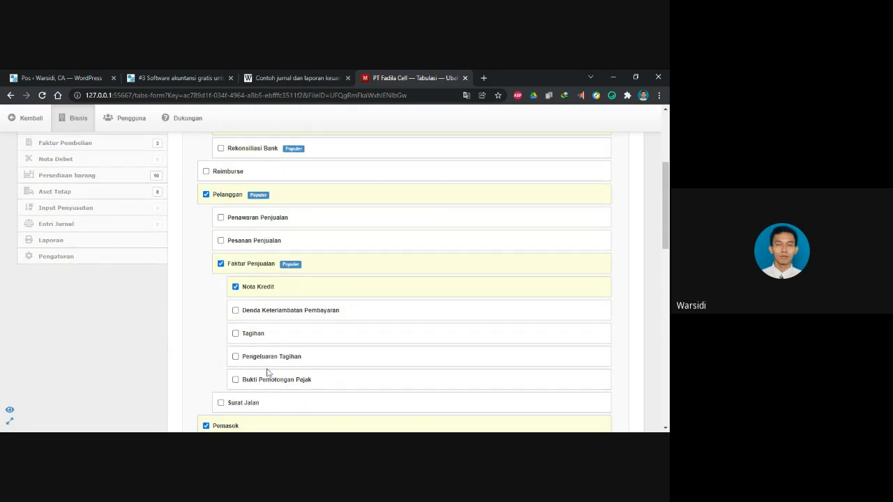
scroll(231, 374, down, 2)
scroll(230, 373, down, 1)
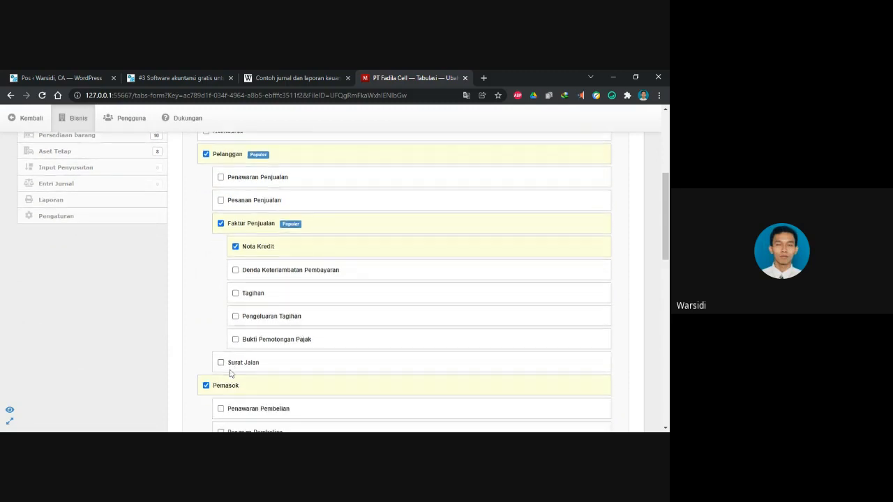
Step: Examine the Pemasok module in the tab customization form, including Penawaran Pembelian, Pesanan Pembelian, Faktur Pembelian, Nota Debet and Penerimaan Barang
scroll(230, 374, down, 1)
scroll(213, 369, down, 1)
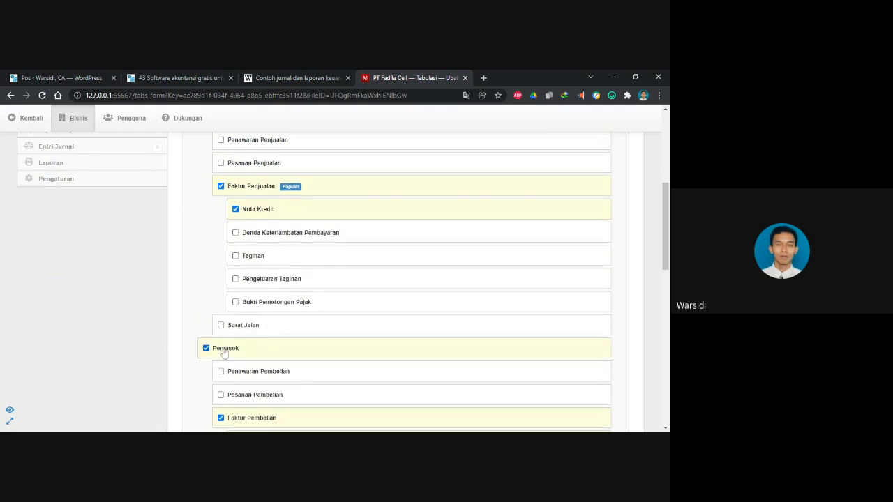
scroll(223, 348, down, 1)
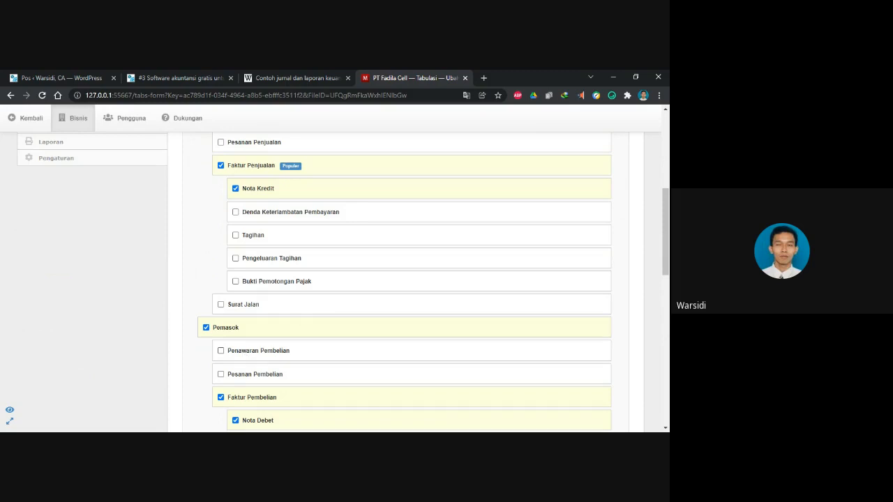
scroll(258, 352, down, 1)
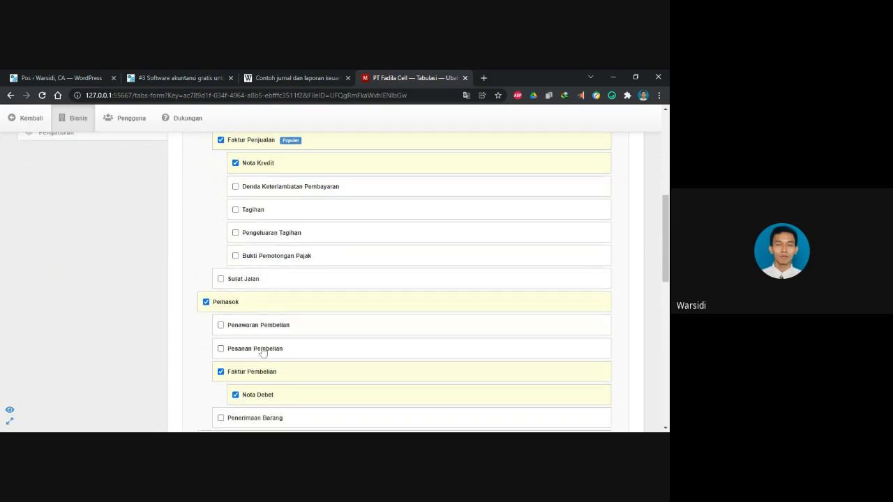
scroll(243, 381, down, 2)
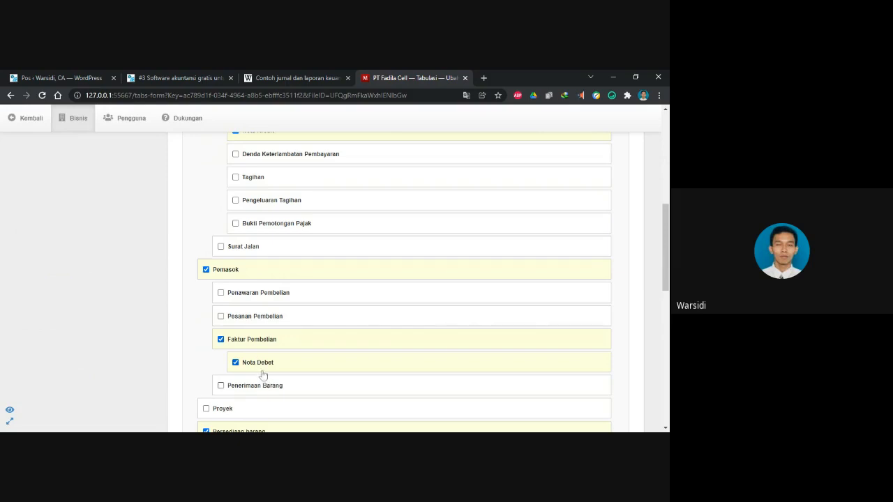
scroll(225, 367, down, 1)
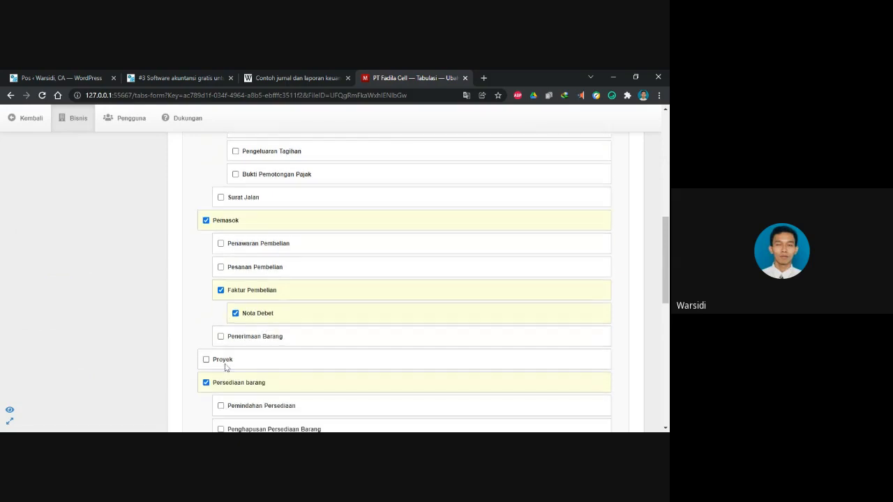
Step: Examine the remaining optional modules from Persediaan barang, Karyawan and Aset Tetap through Akun Modal, Surat Elektronik and Lampiran
scroll(215, 381, down, 1)
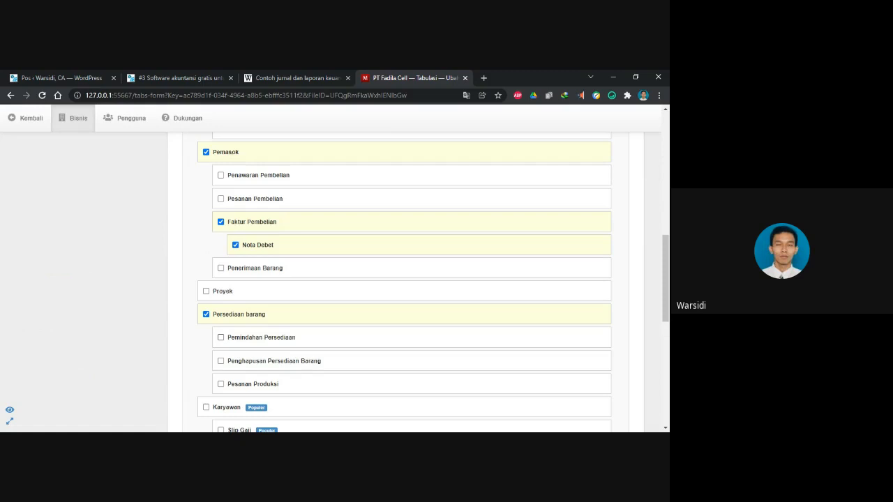
scroll(404, 282, down, 2)
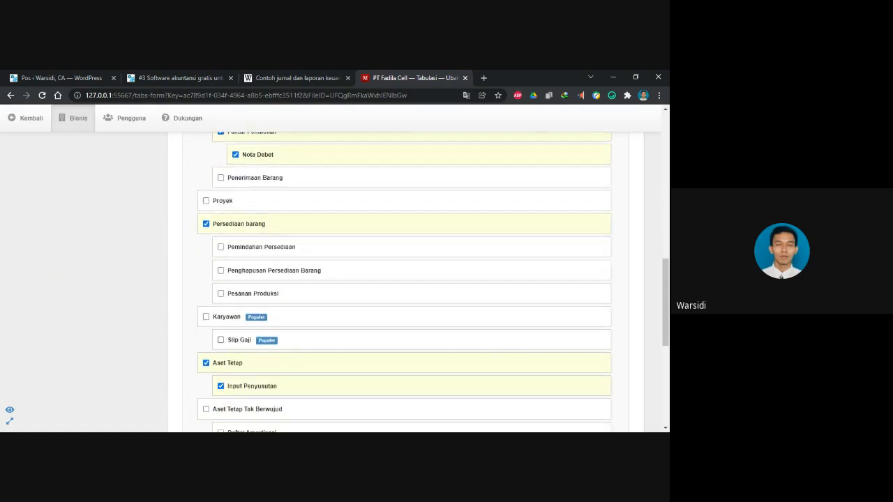
scroll(404, 282, down, 1)
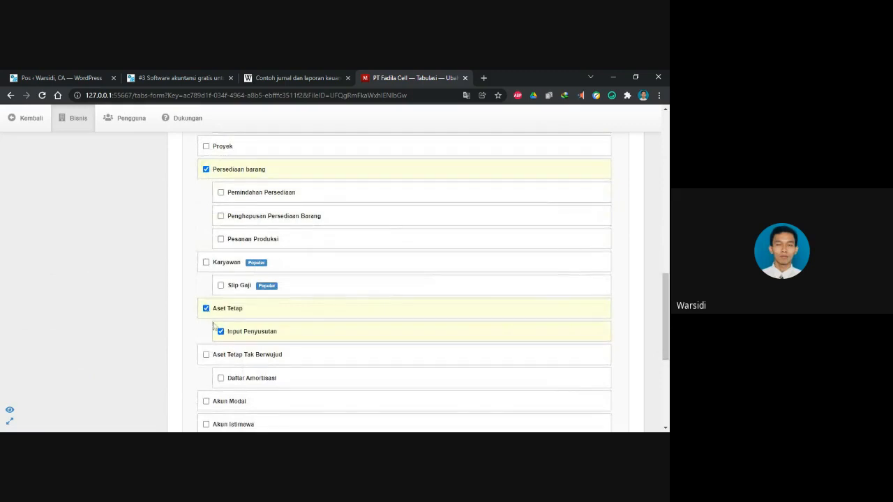
scroll(209, 325, down, 1)
scroll(213, 326, down, 1)
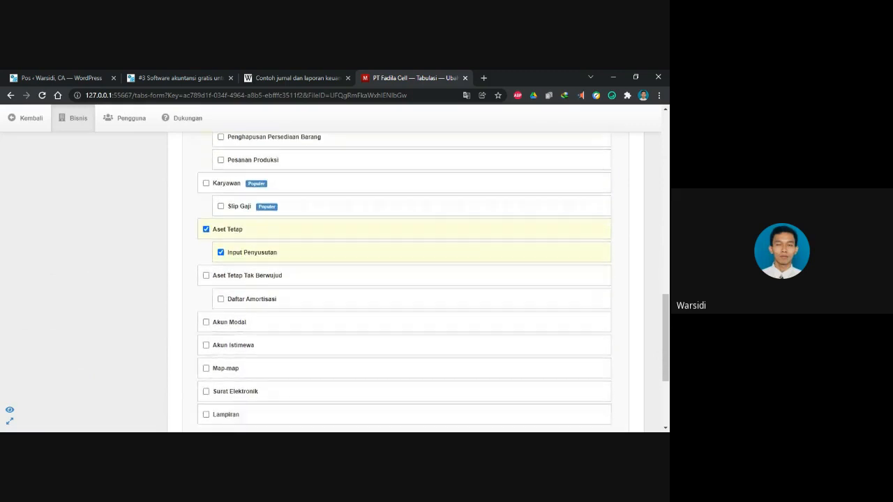
scroll(404, 282, down, 1)
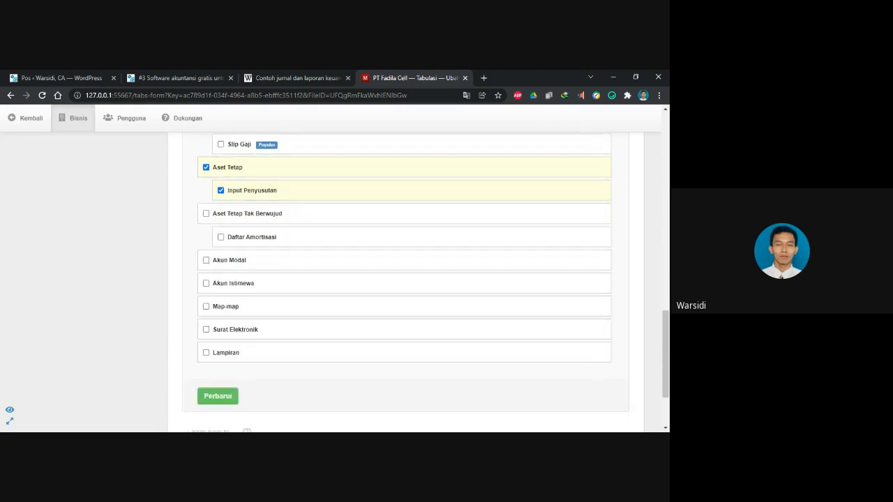
scroll(404, 282, down, 1)
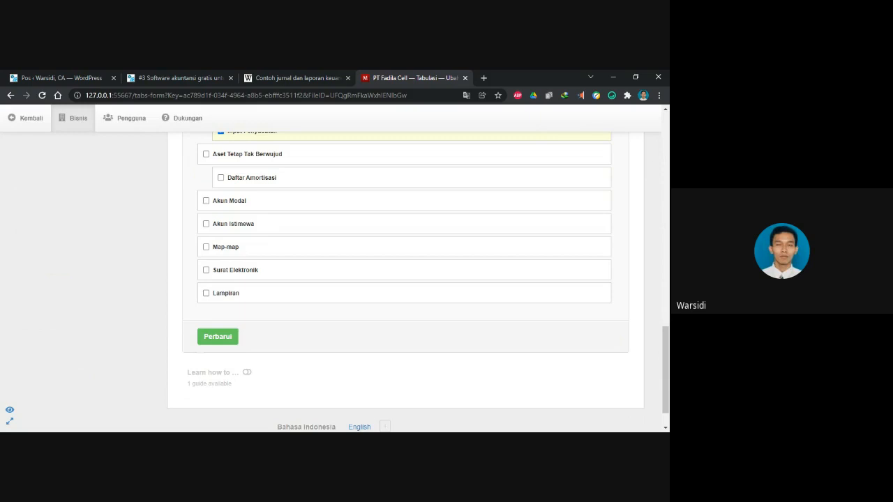
Step: Leave the tab customization form without updating it and return to PT Fadila Cell's Ringkasan page
scroll(124, 326, up, 15)
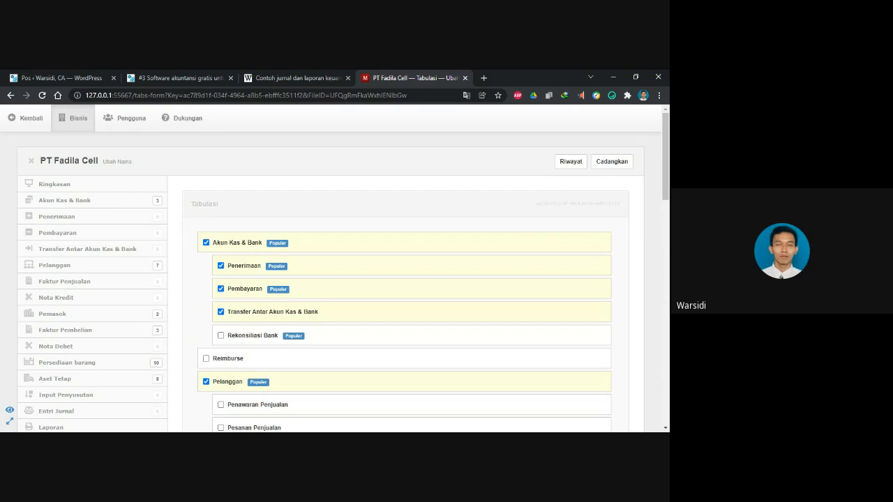
click(39, 120)
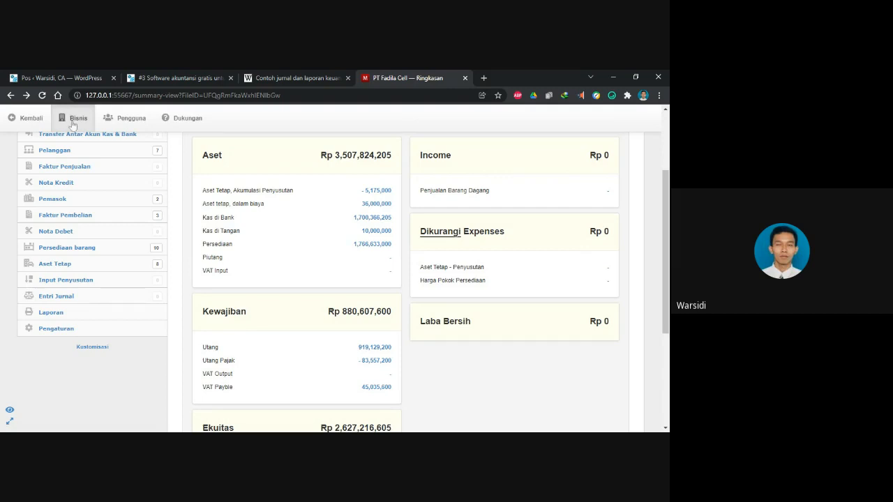
scroll(83, 257, up, 2)
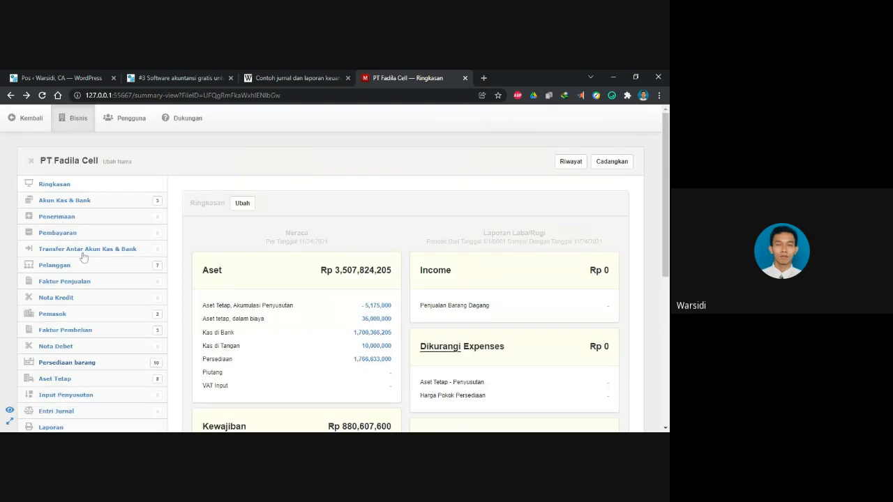